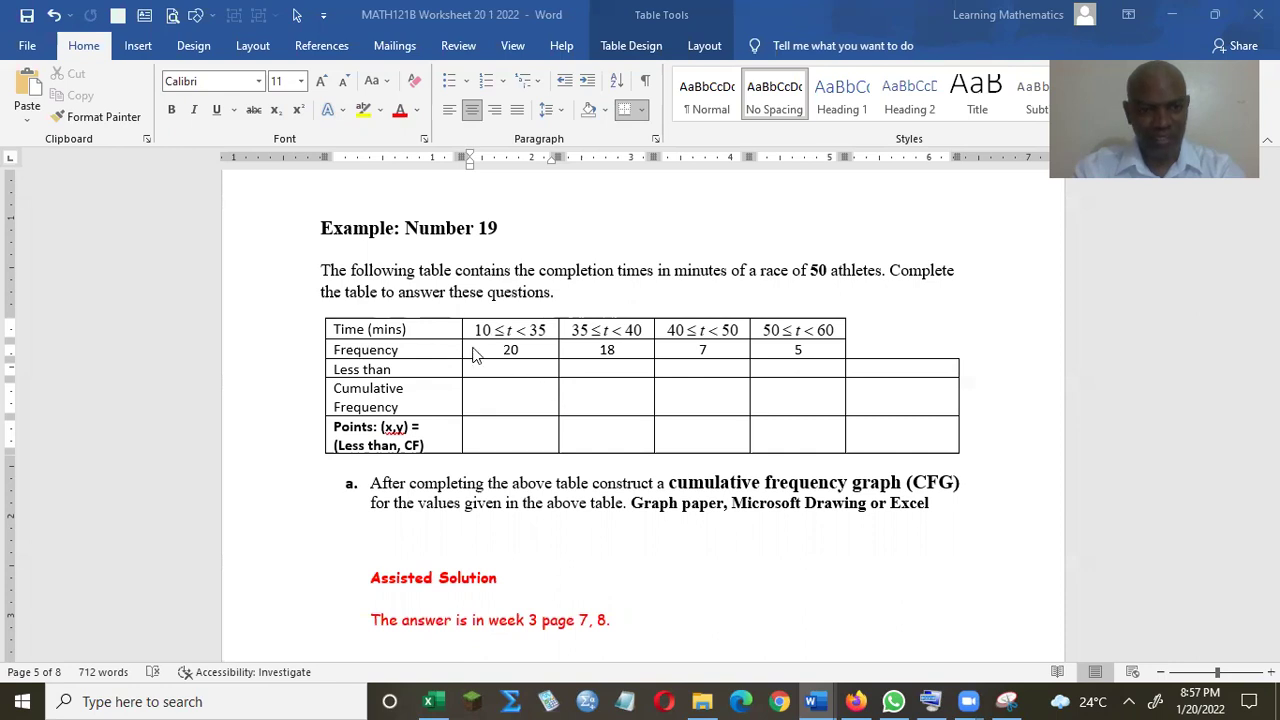
# - Restore the table's Less than row by undoing the deletions: t < 10, t < 35, t < 40, t < 50 and t < 60
pyautogui.click(55, 15)
pyautogui.click(55, 15)
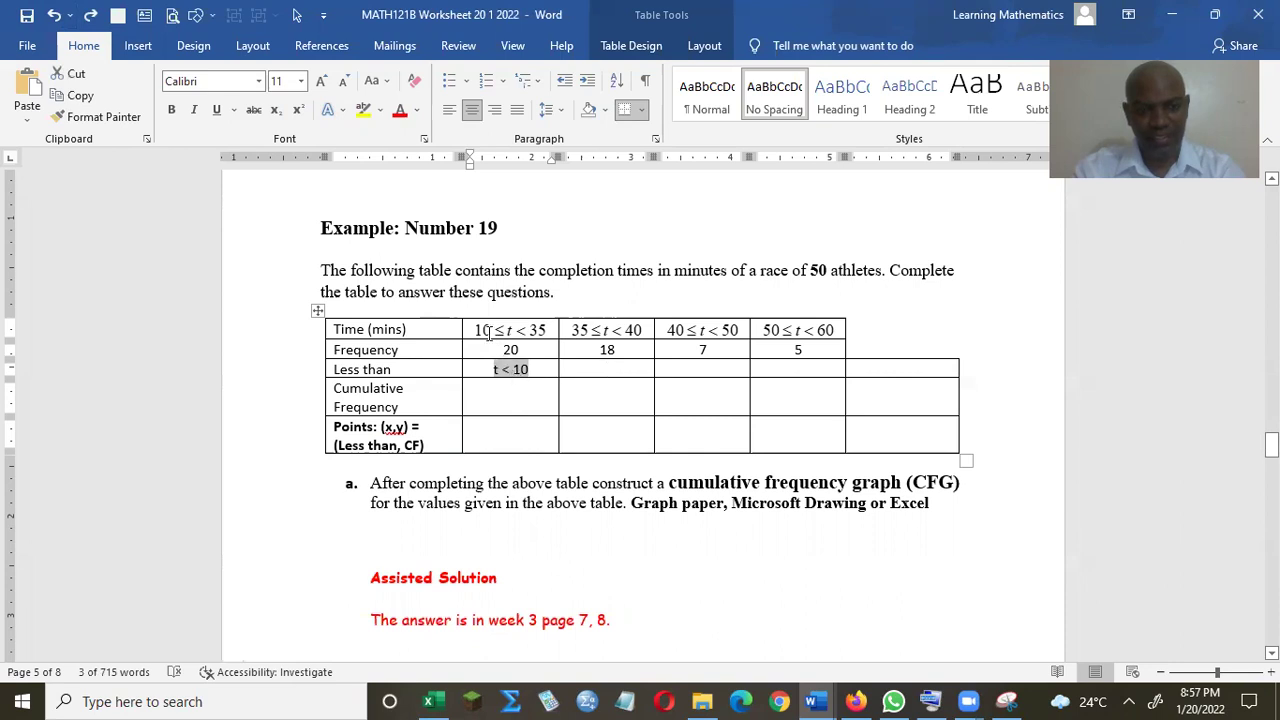
pyautogui.click(55, 15)
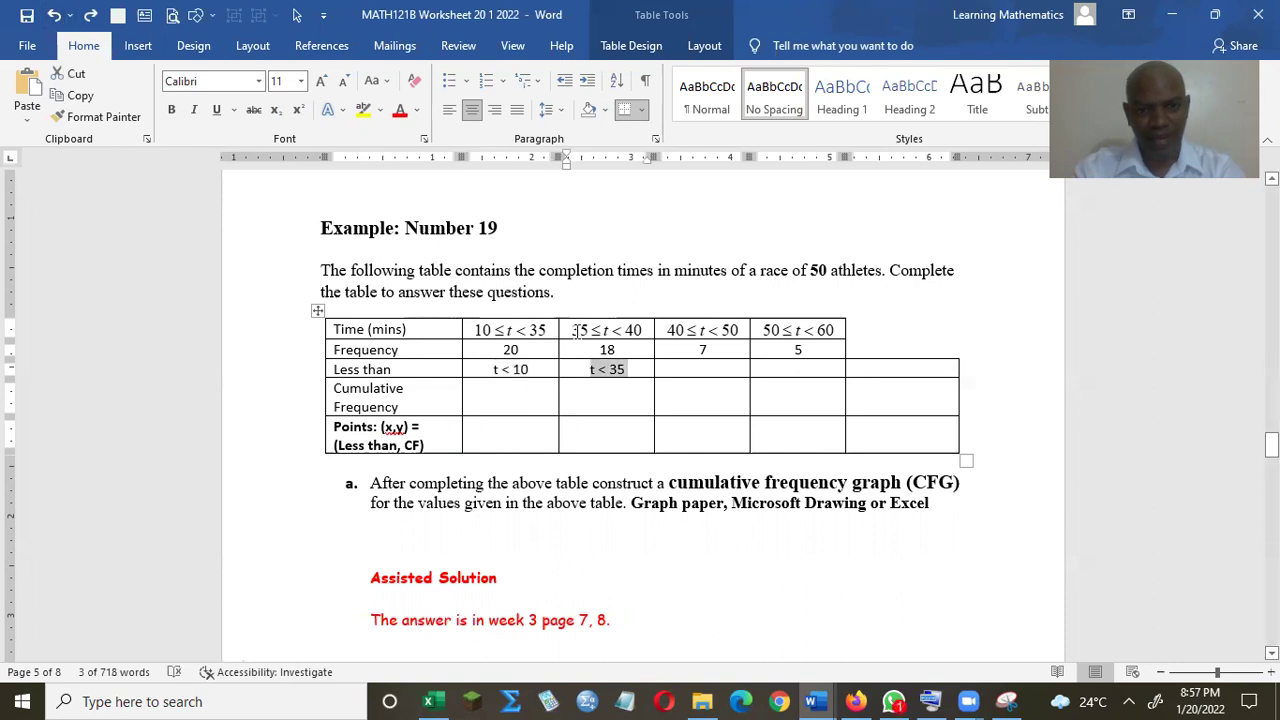
pyautogui.click(56, 16)
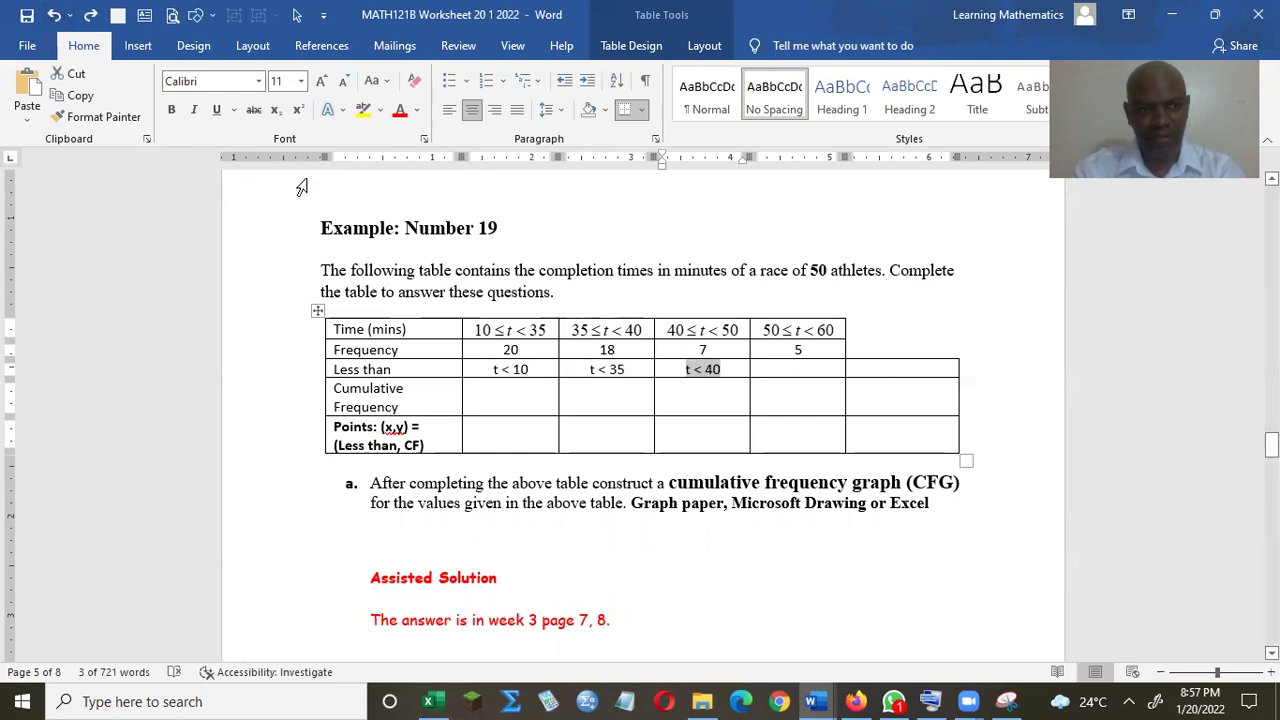
pyautogui.hotkey('ctrl', 'y')
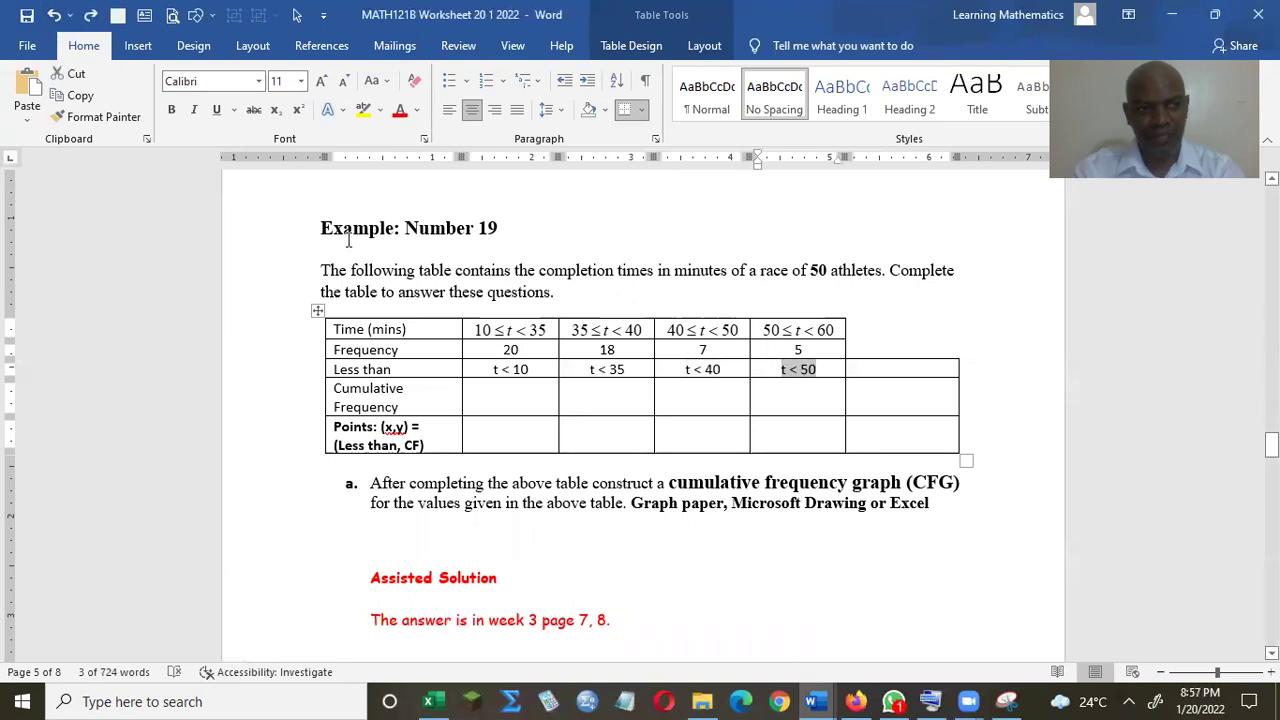
pyautogui.hotkey('ctrl', 'y')
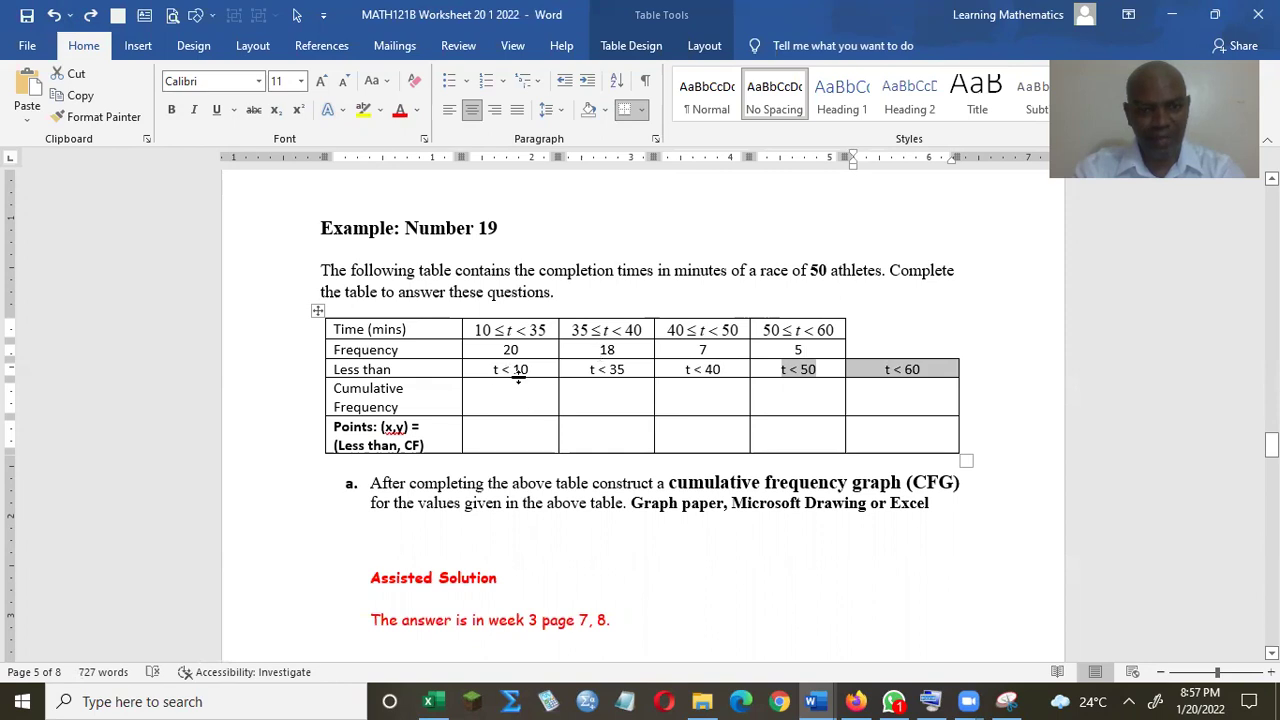
# - Bring back the deleted Cumulative Frequency entries: 0, 0 + 20 = 20, 20 + 18 = 38, 38 + 7 = 45 and 45 + 5 = 50 = n
pyautogui.click(55, 15)
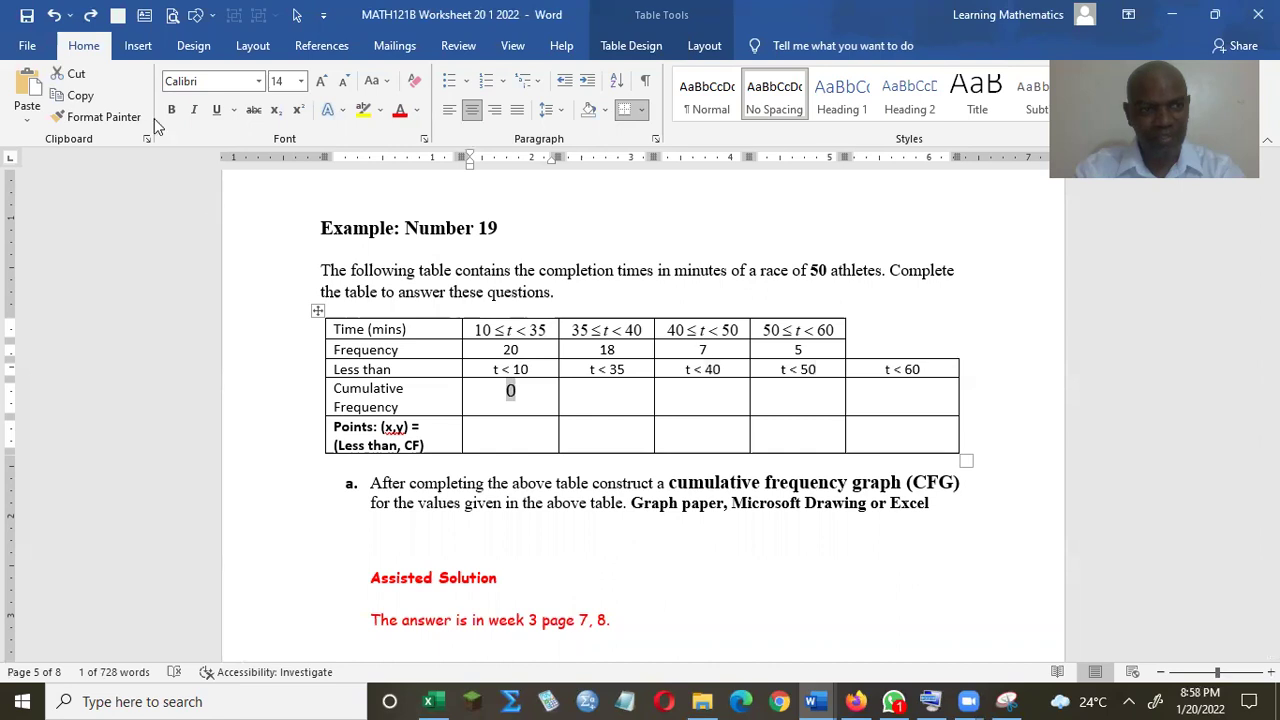
pyautogui.click(55, 15)
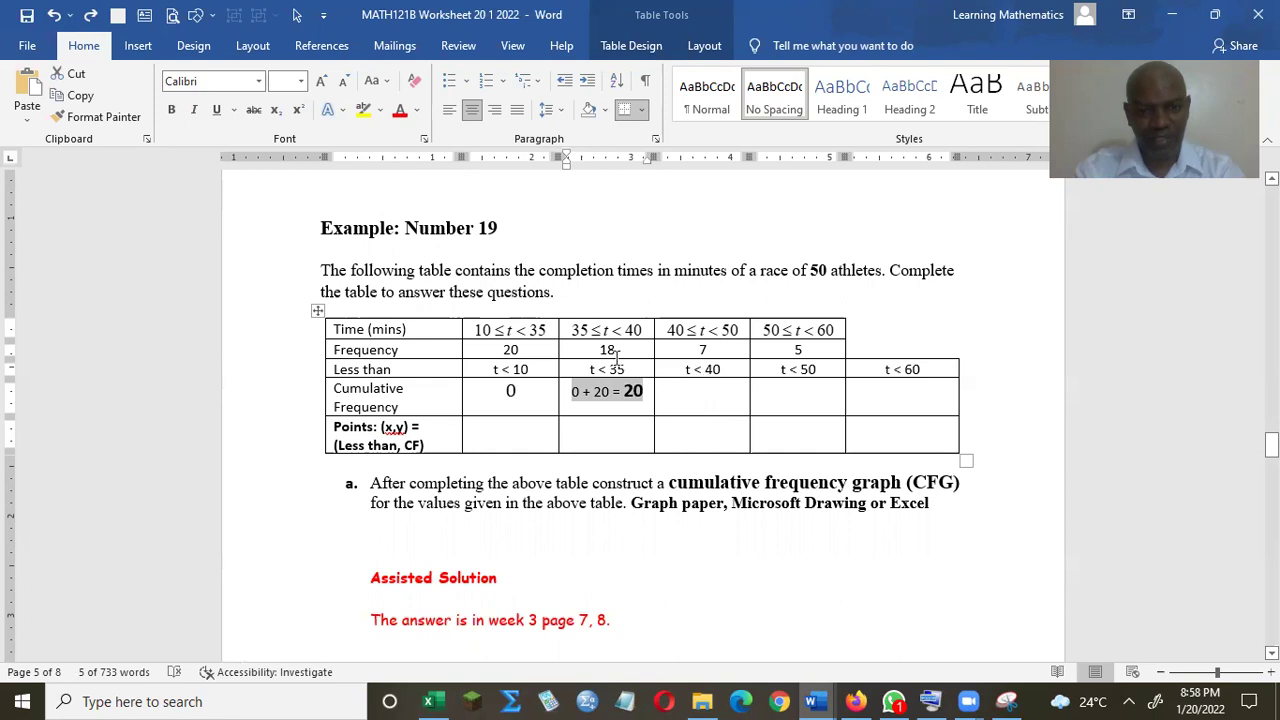
pyautogui.click(55, 18)
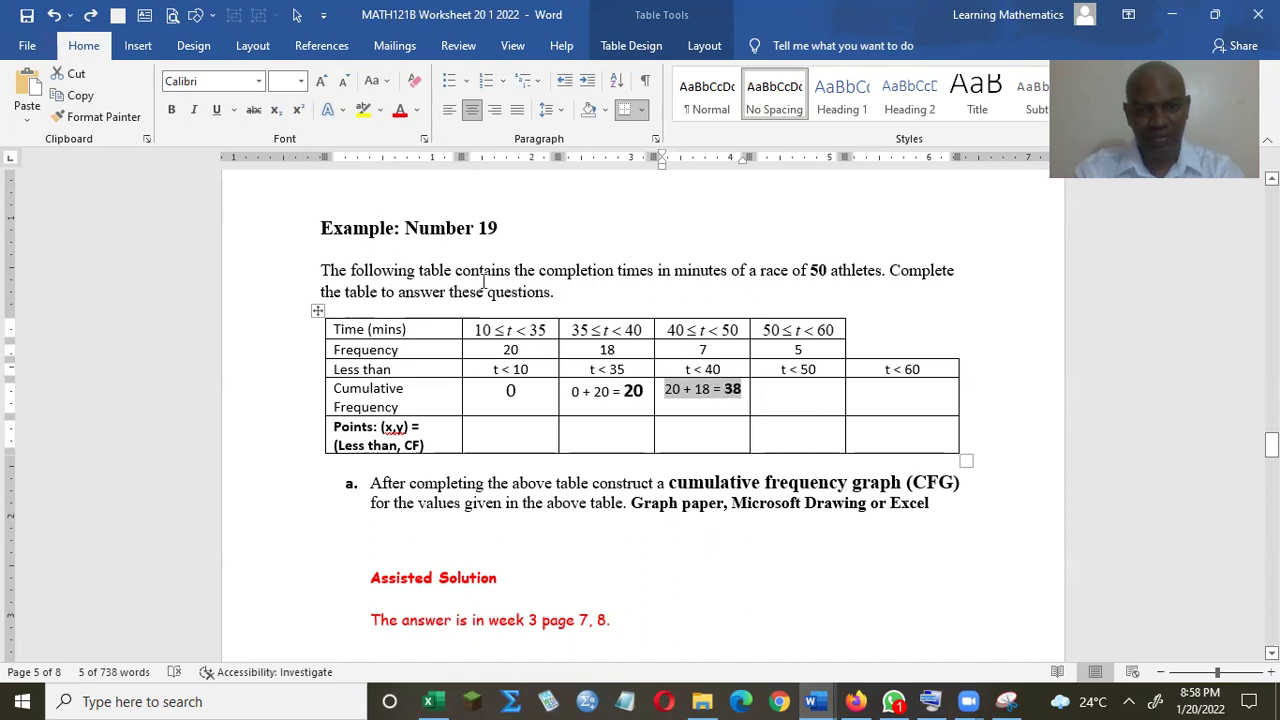
pyautogui.click(54, 14)
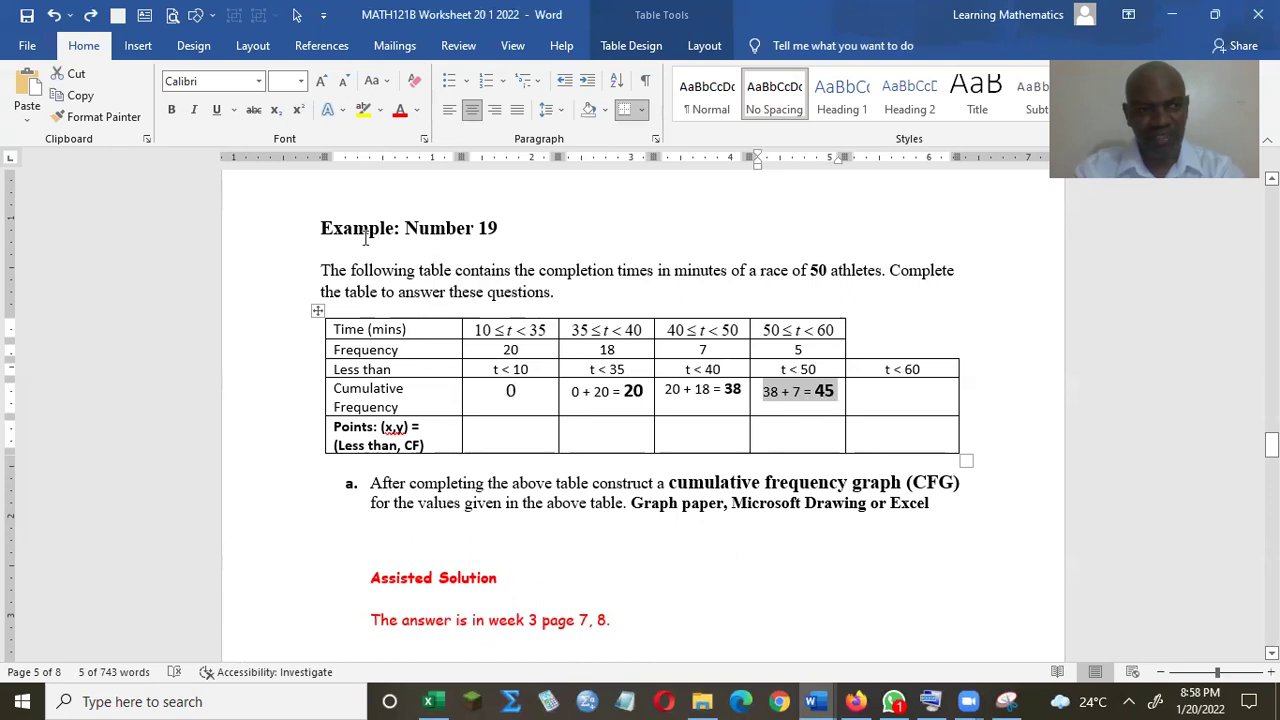
pyautogui.click(55, 16)
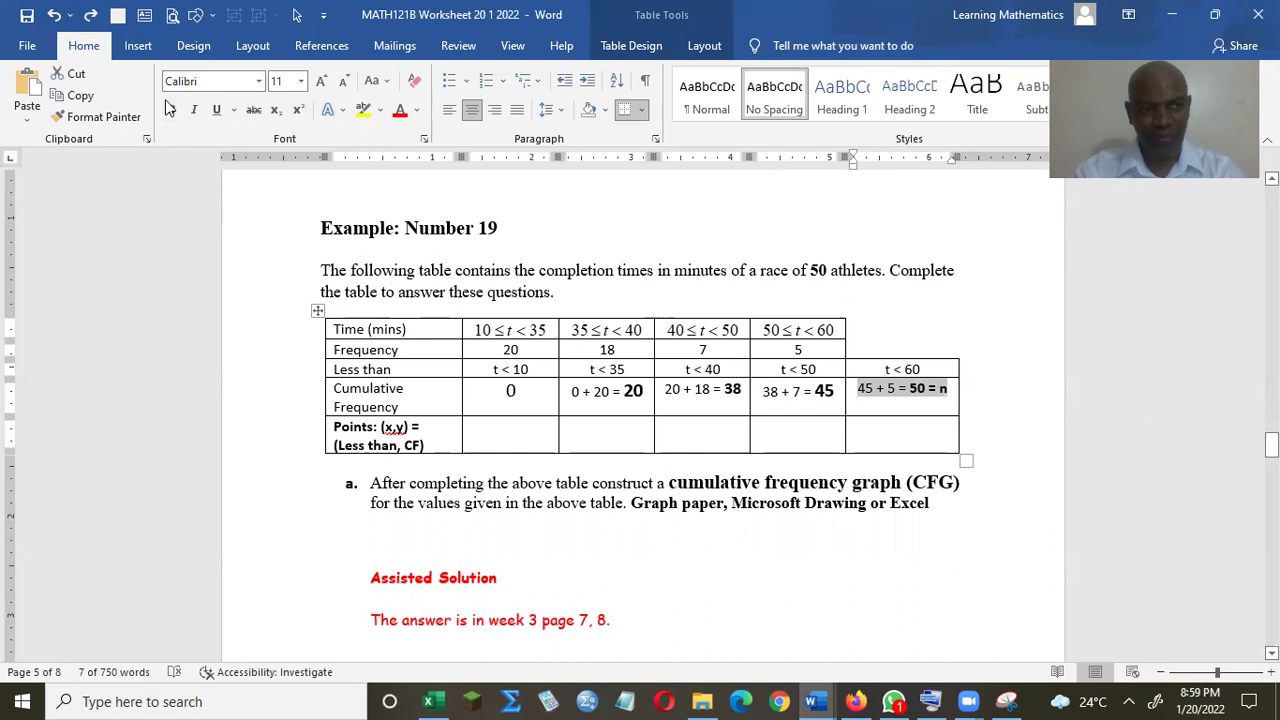
# - Undo the deletions in the Points row to restore (<10,0), (<35,20), (<40,38), (<50,45) and (<60,50)
pyautogui.click(55, 17)
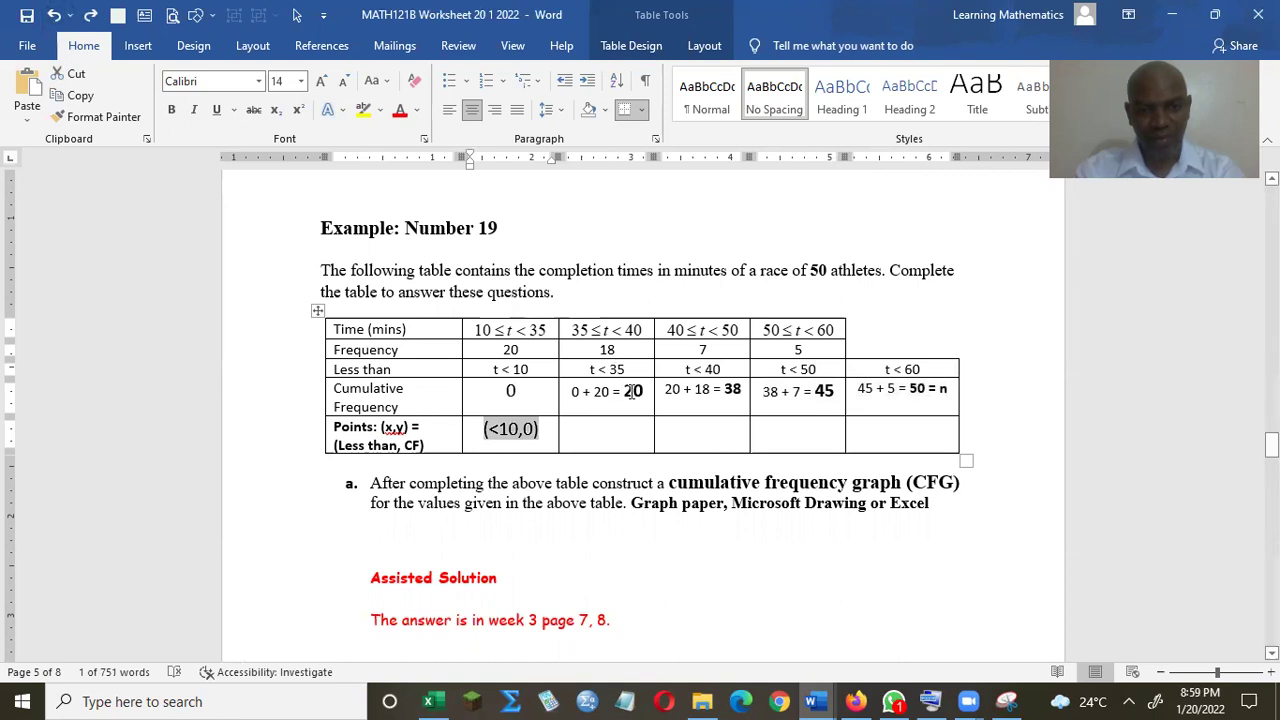
pyautogui.click(55, 17)
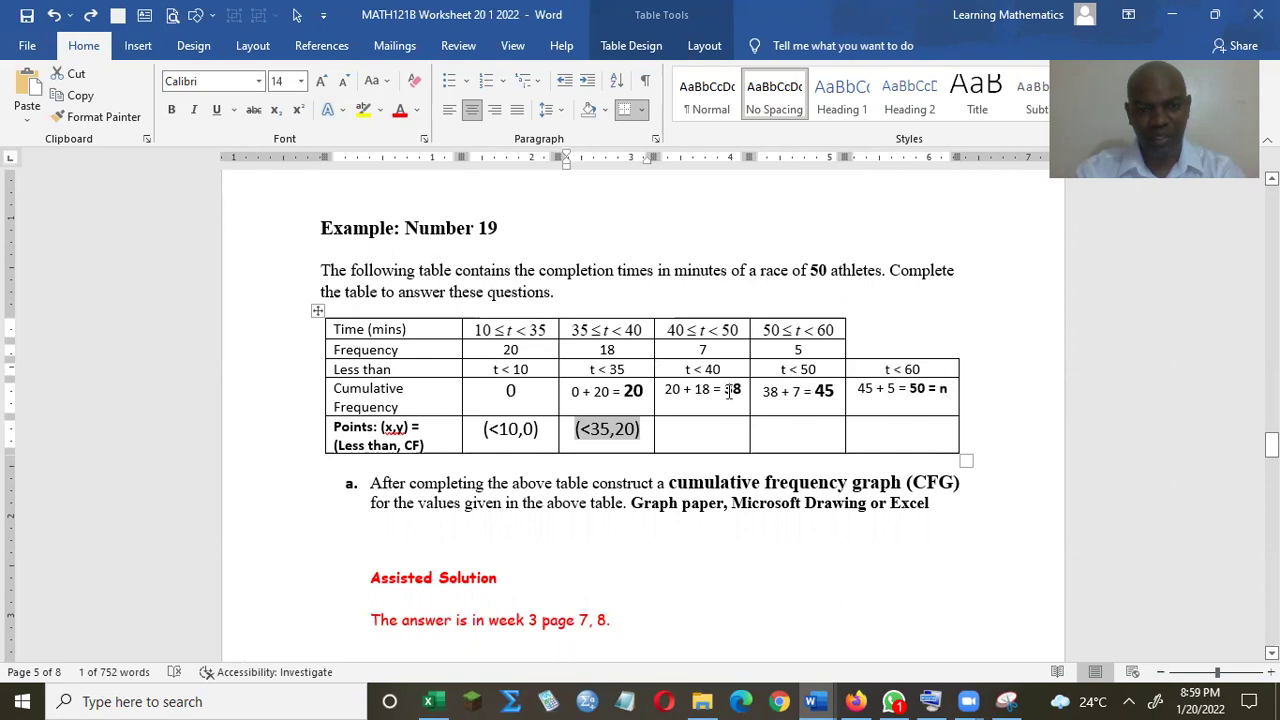
pyautogui.click(54, 16)
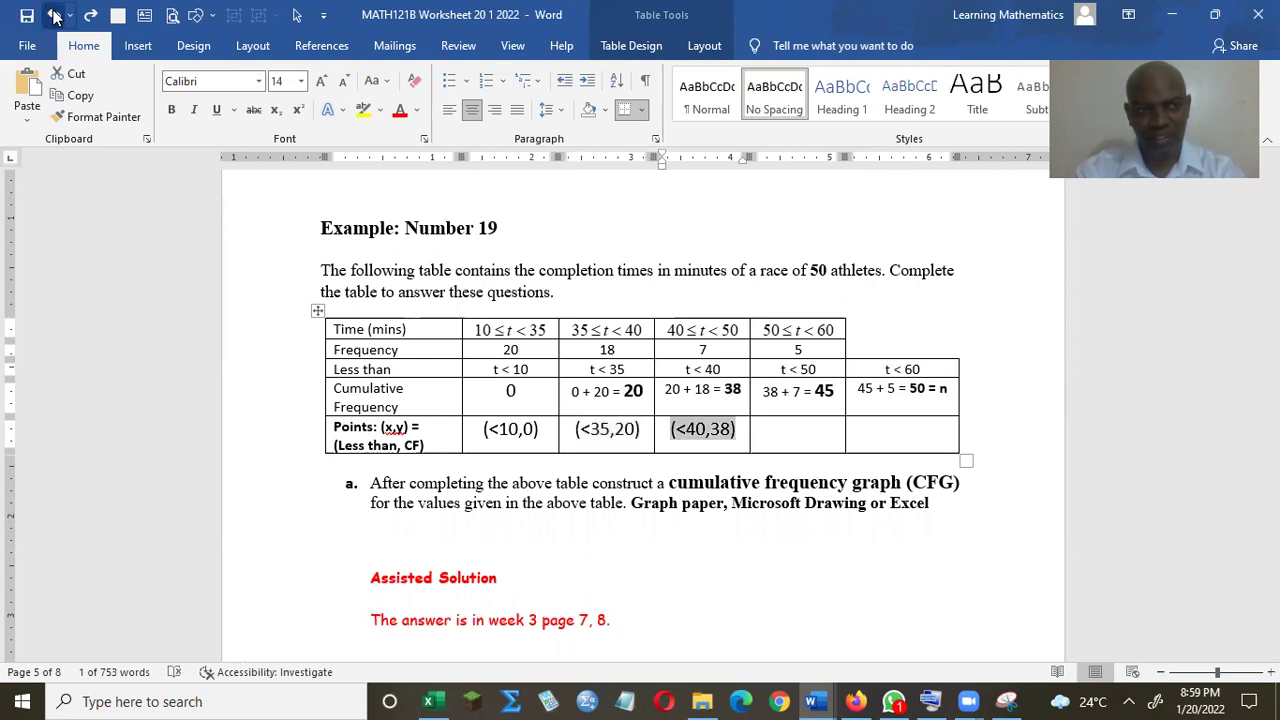
pyautogui.click(54, 16)
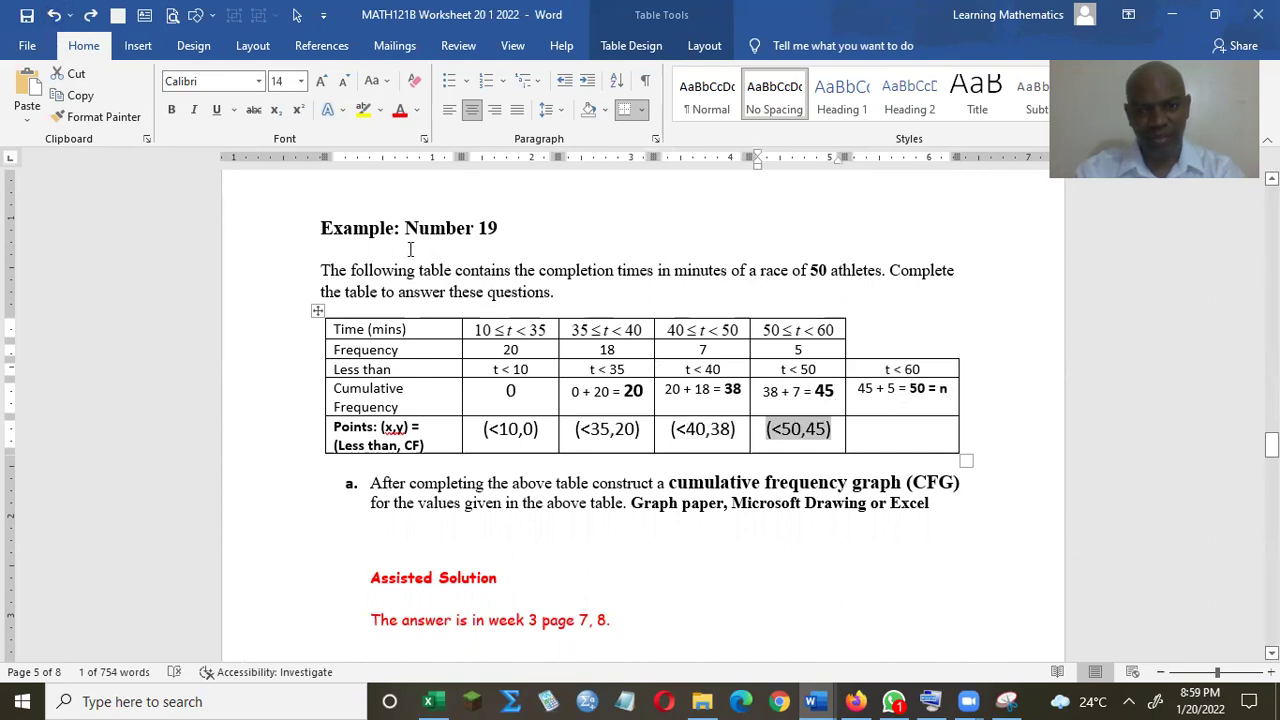
pyautogui.click(54, 16)
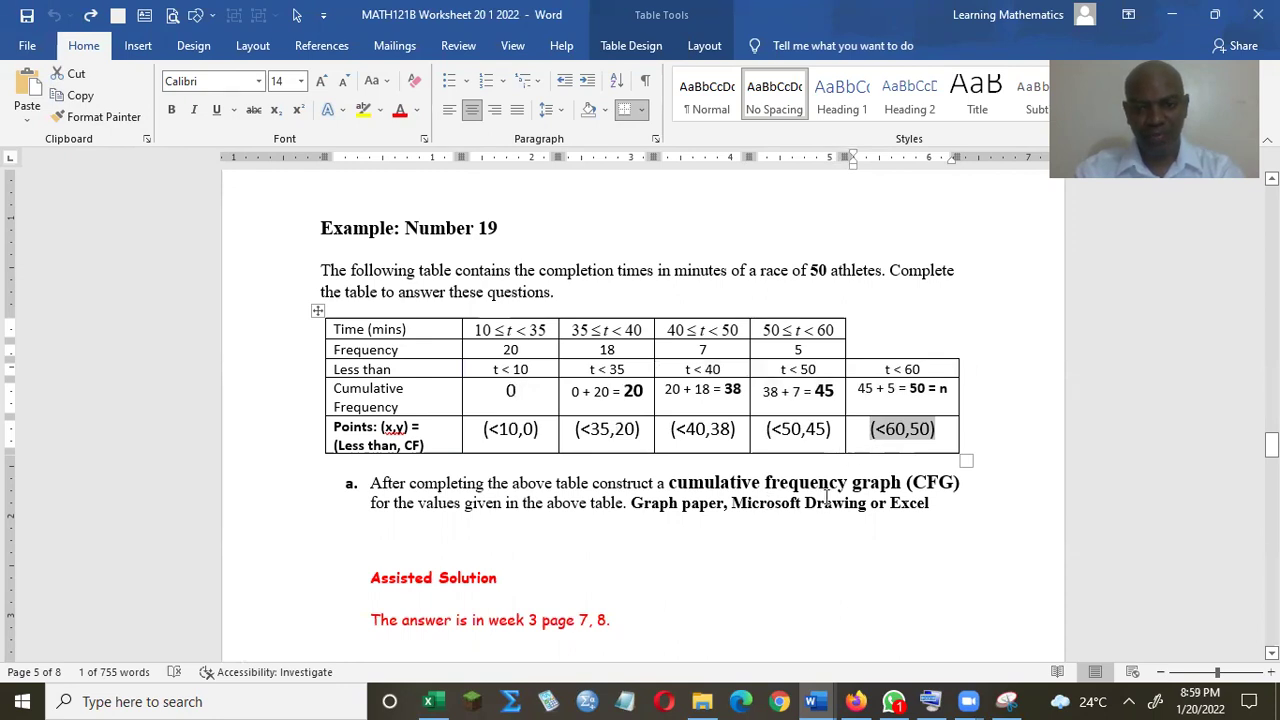
# - Minimize the other windows, maximize the CFG Microsoft Drawings document and undo the deletion of its two axis arrows
pyautogui.click(1175, 15)
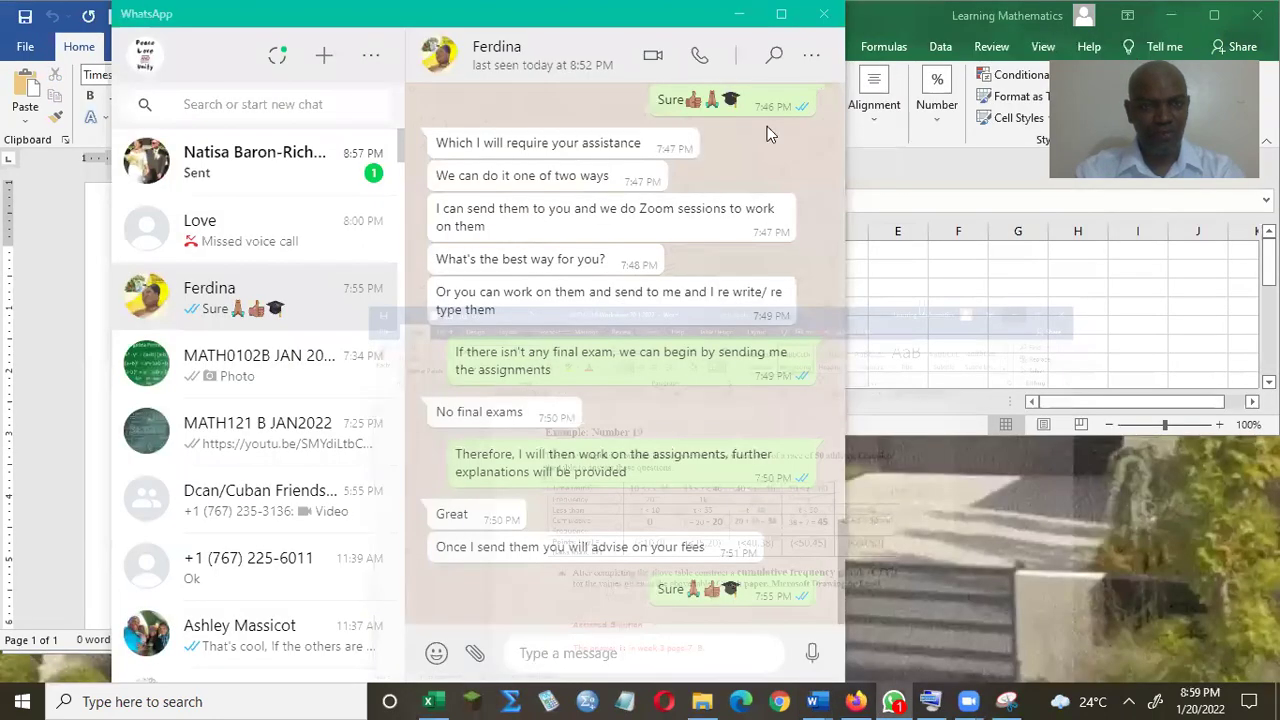
pyautogui.click(741, 13)
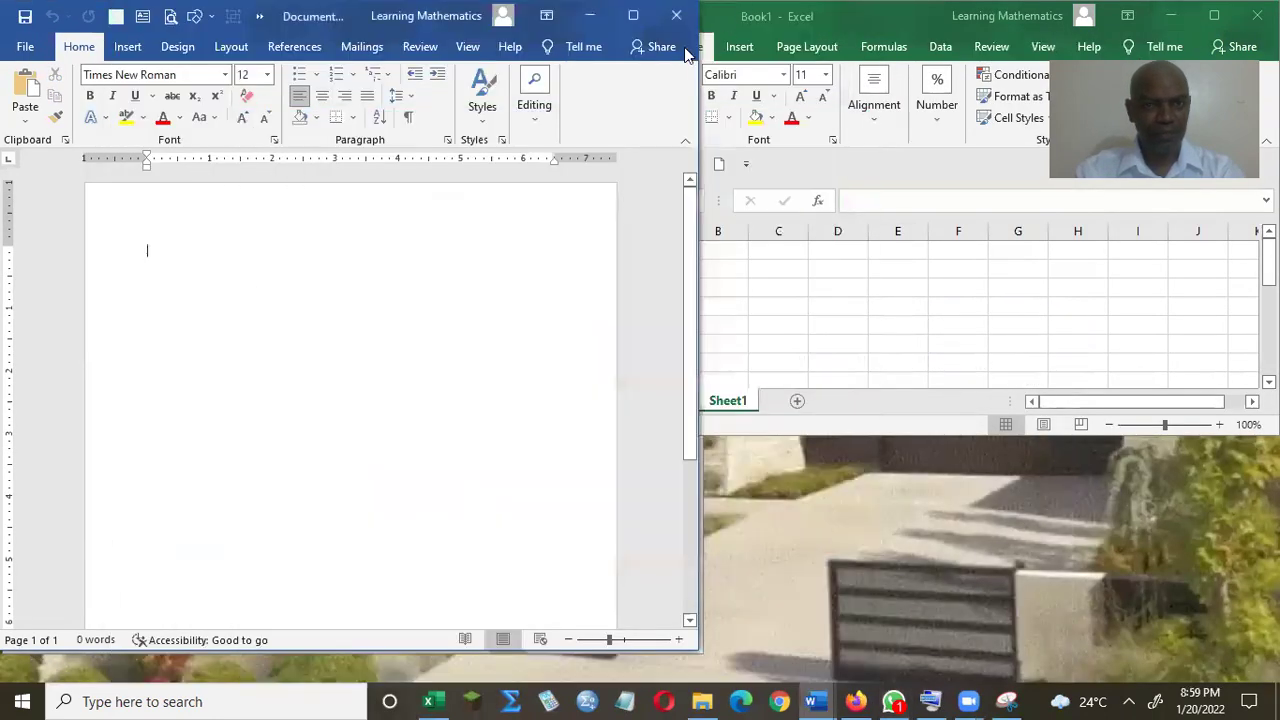
pyautogui.click(589, 15)
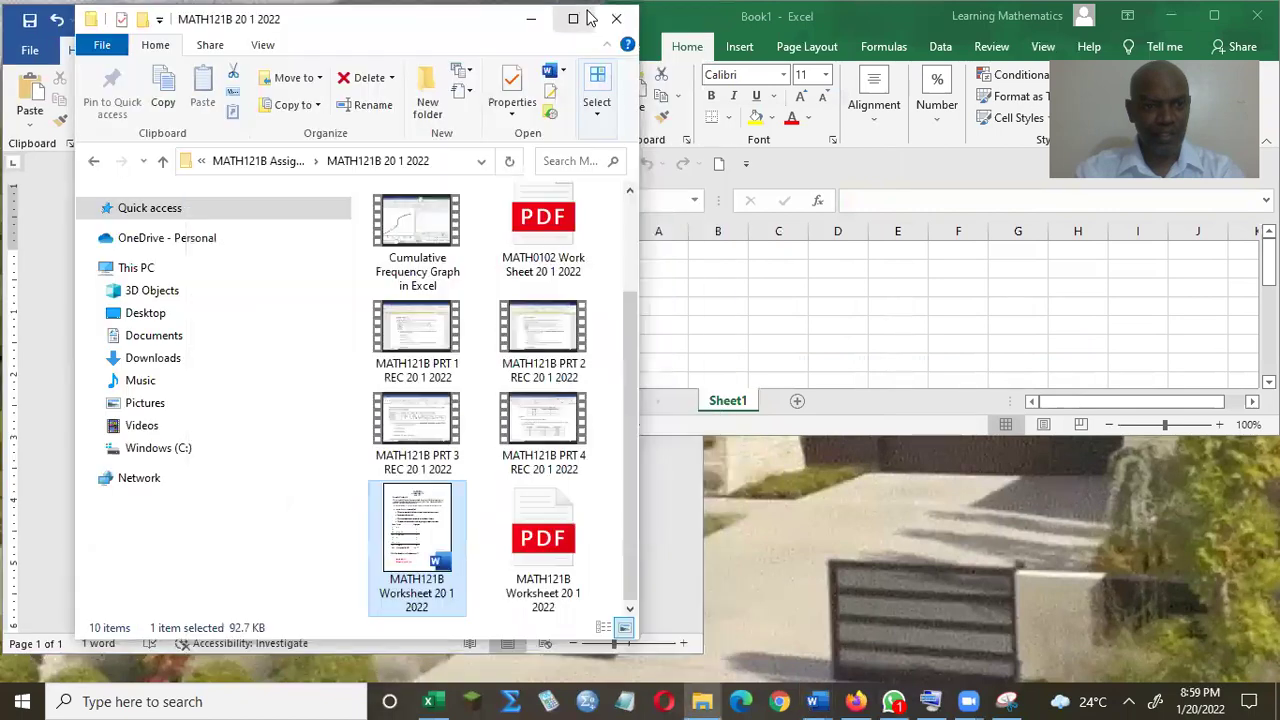
pyautogui.click(531, 19)
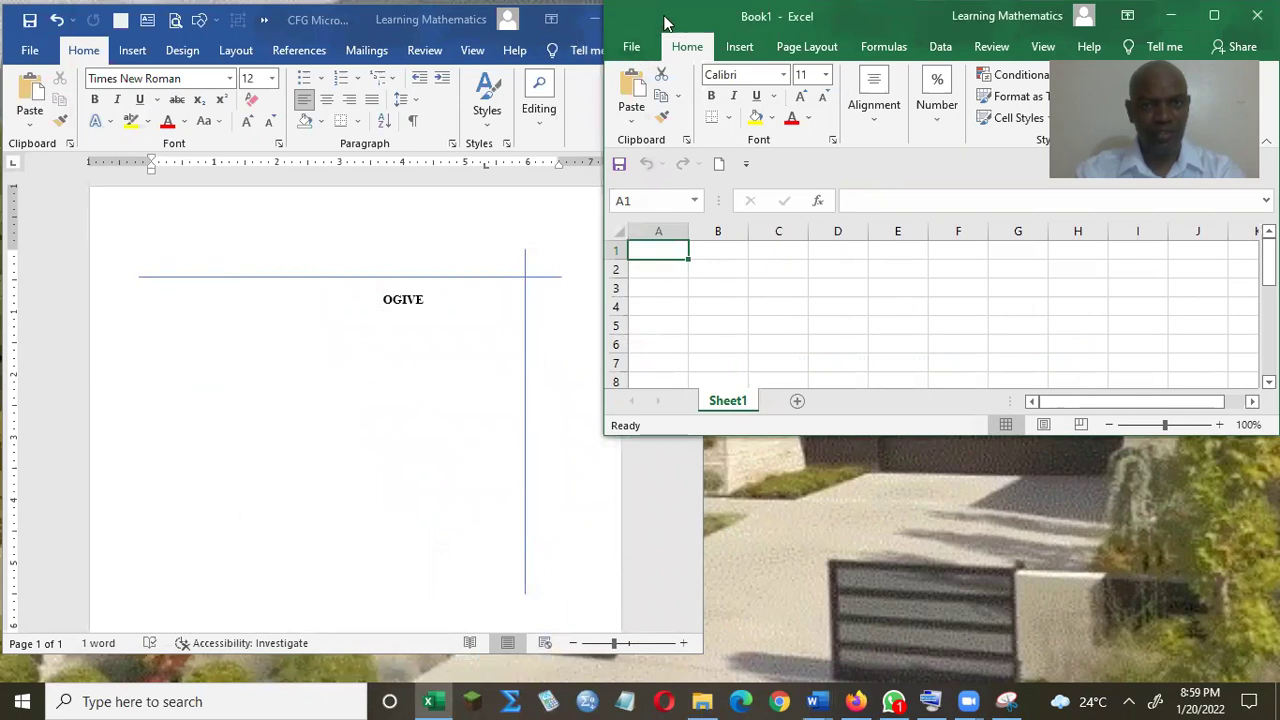
pyautogui.click(1172, 22)
pyautogui.click(640, 17)
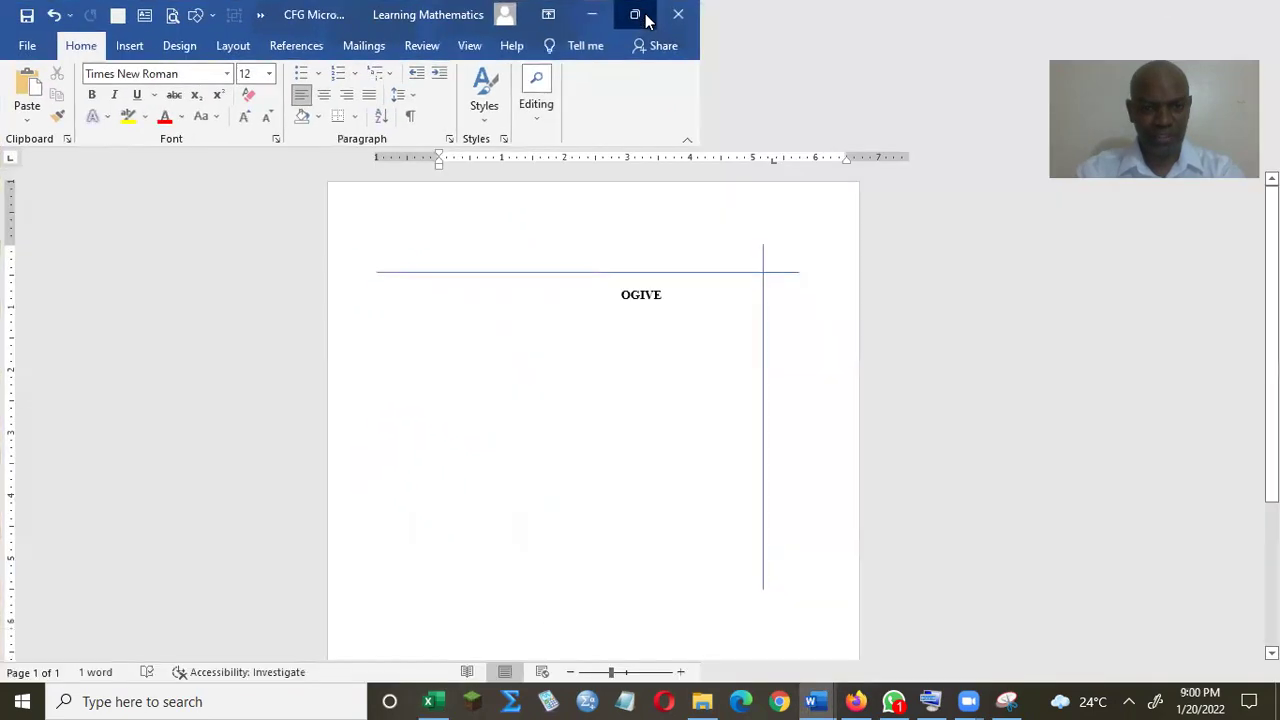
pyautogui.click(55, 17)
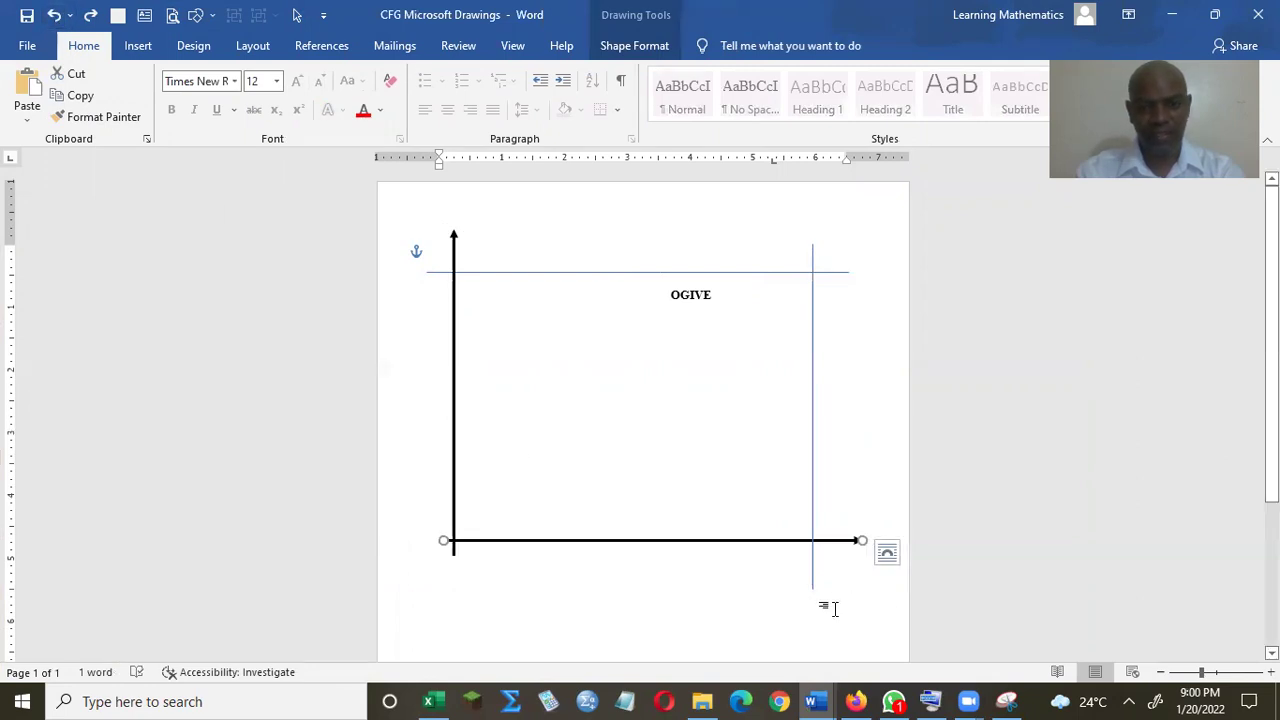
# - Switch to the blank document Document1 and maximize its window
pyautogui.moveTo(815, 701)
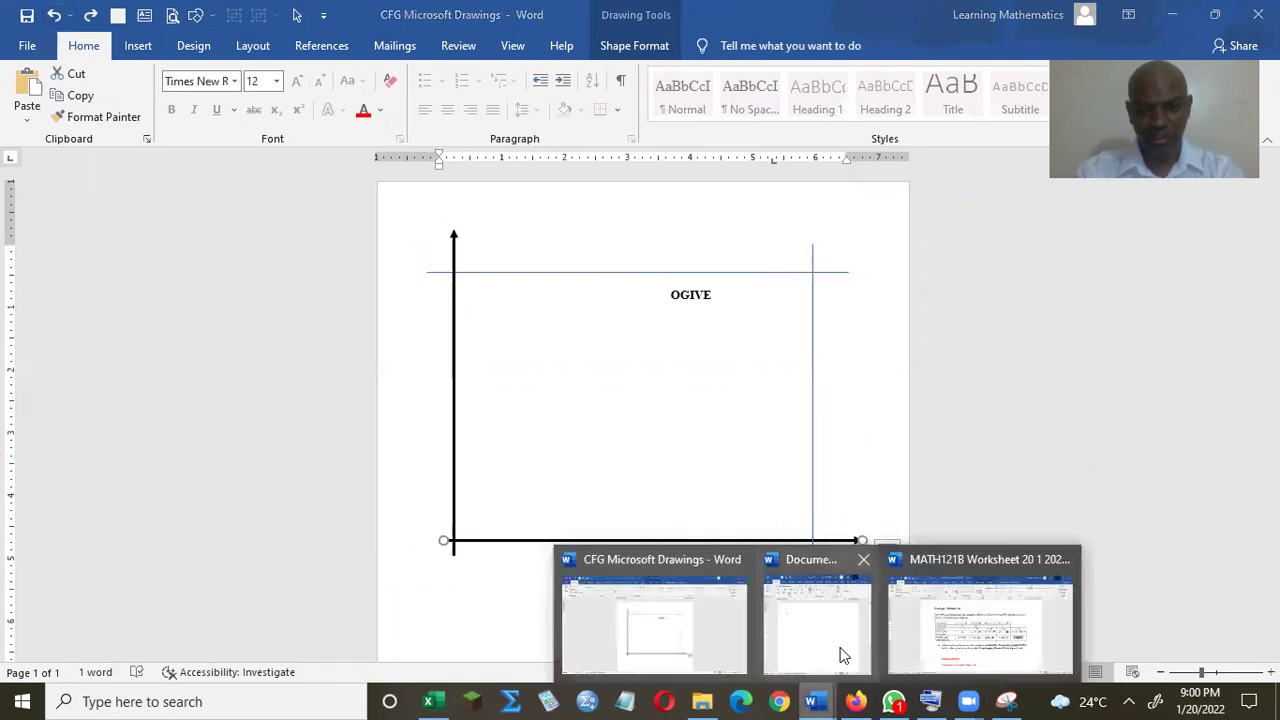
pyautogui.click(843, 650)
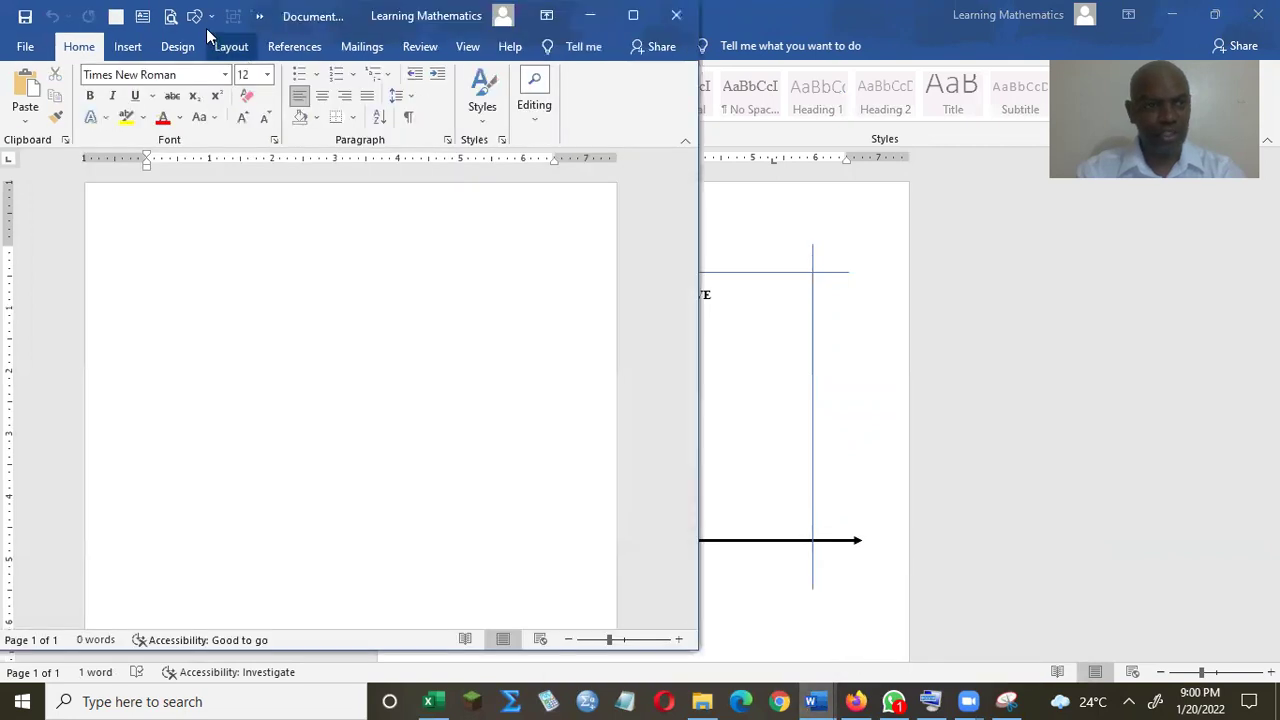
pyautogui.click(632, 16)
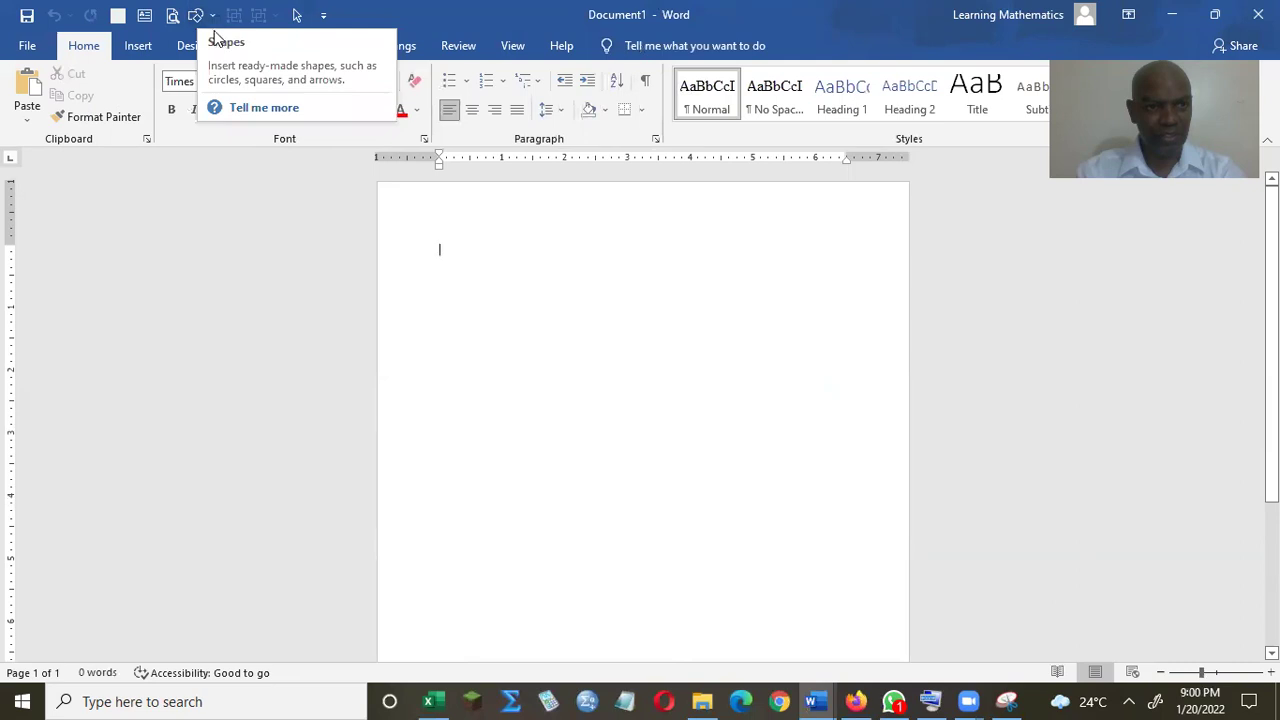
# - Draw an upward-pointing vertical arrow about 6.02" tall on the left part of the page and set its width to 0"
pyautogui.click(209, 18)
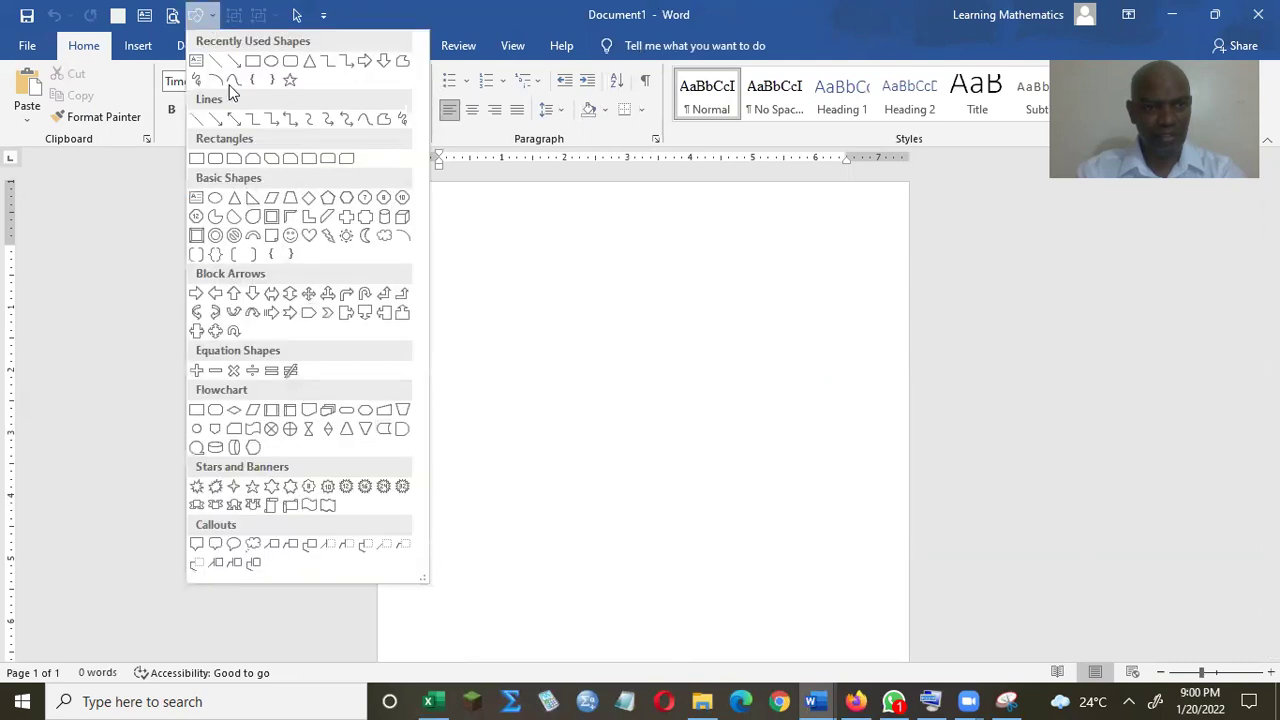
pyautogui.click(234, 64)
pyautogui.moveTo(477, 577)
pyautogui.mouseDown()
pyautogui.moveTo(491, 206)
pyautogui.moveTo(478, 197)
pyautogui.mouseUp()
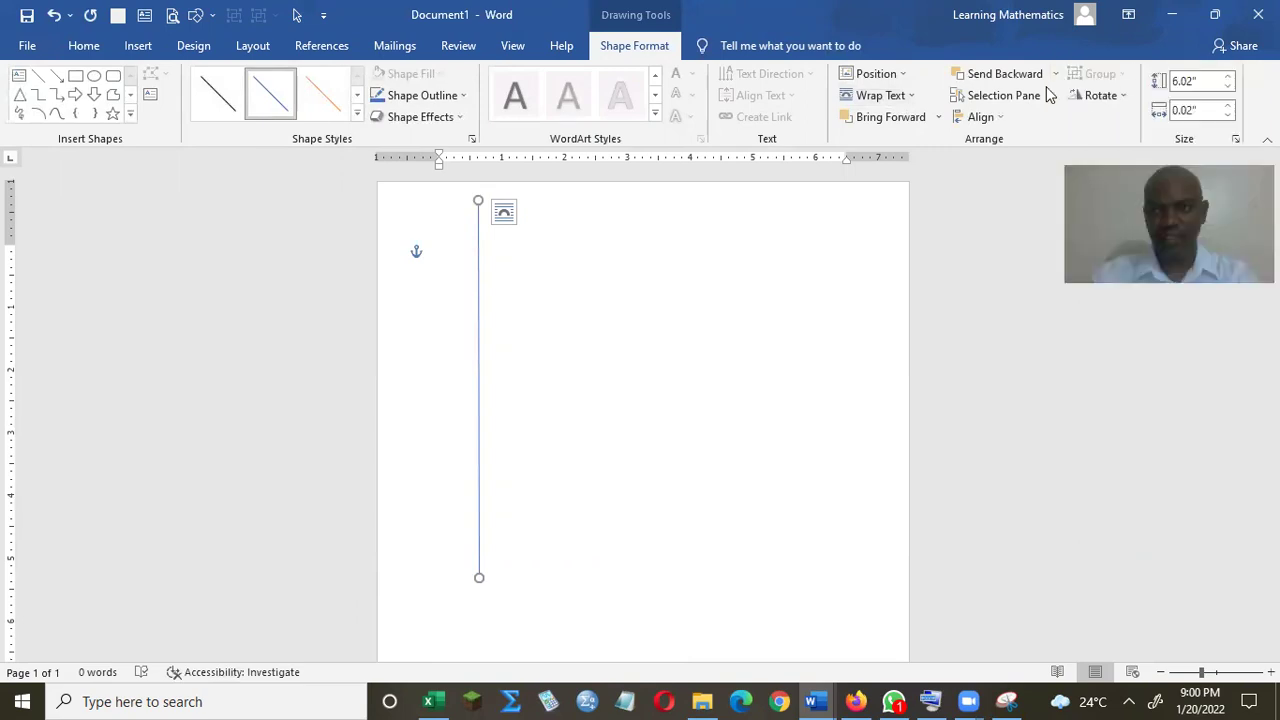
pyautogui.click(1230, 114)
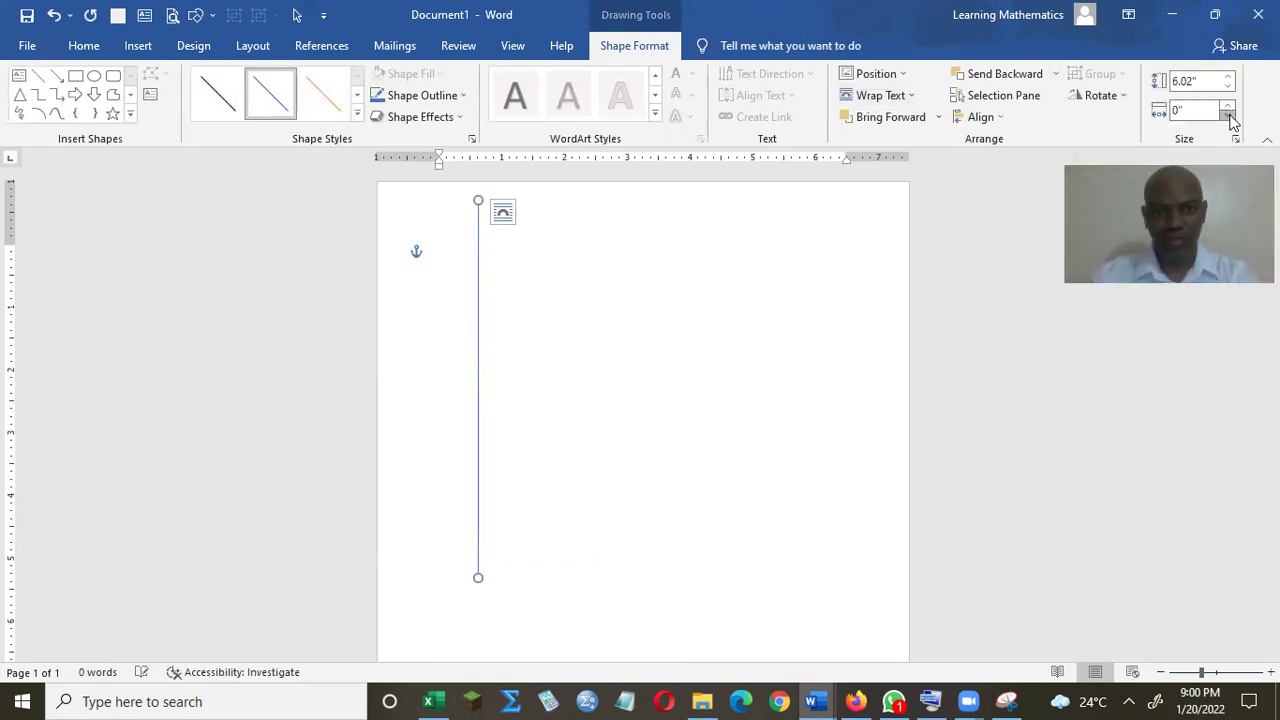
# - Format the vertical arrow with a black line colour and a line width of 3.75 pt
pyautogui.rightClick(478, 418)
pyautogui.click(553, 512)
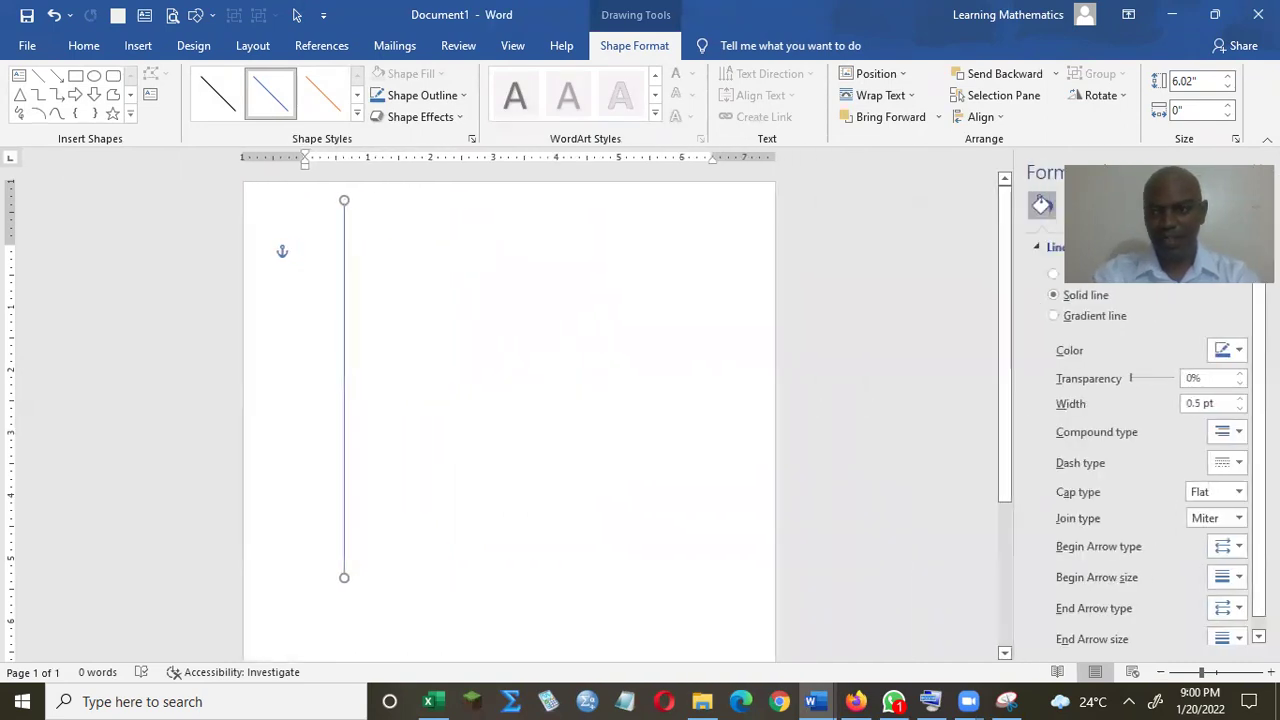
pyautogui.click(1230, 350)
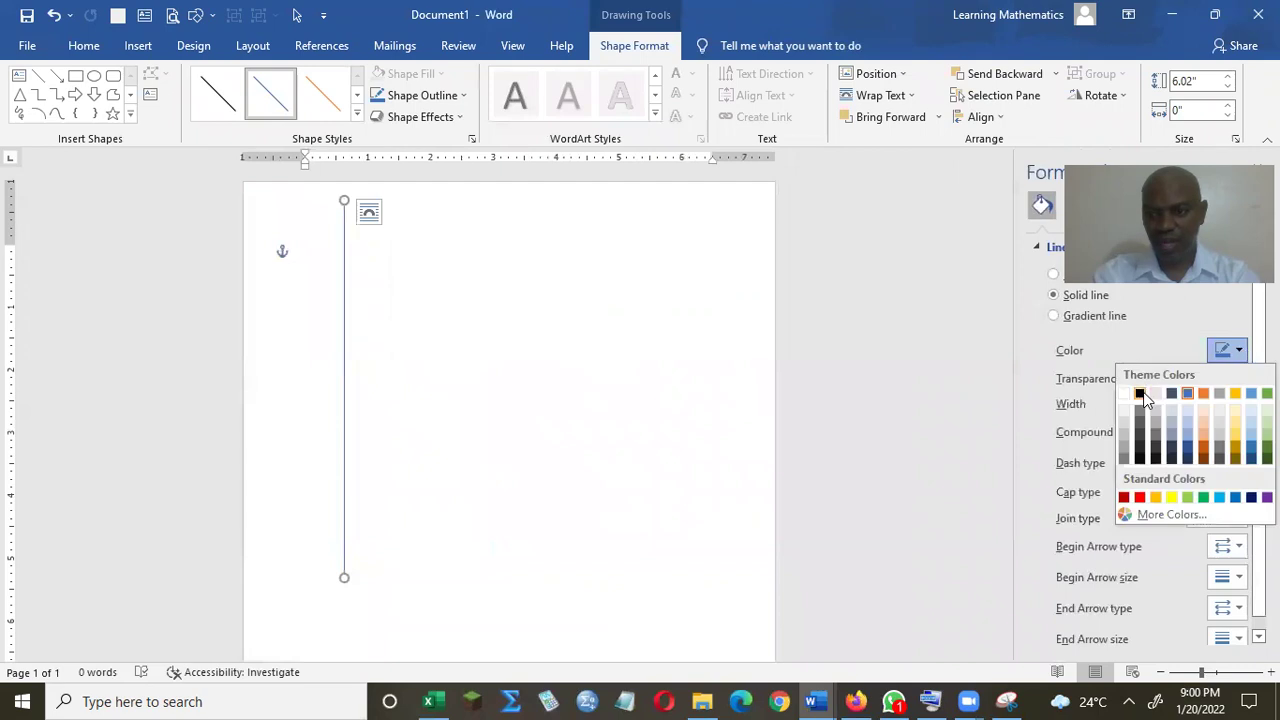
pyautogui.click(1147, 398)
pyautogui.click(1240, 398)
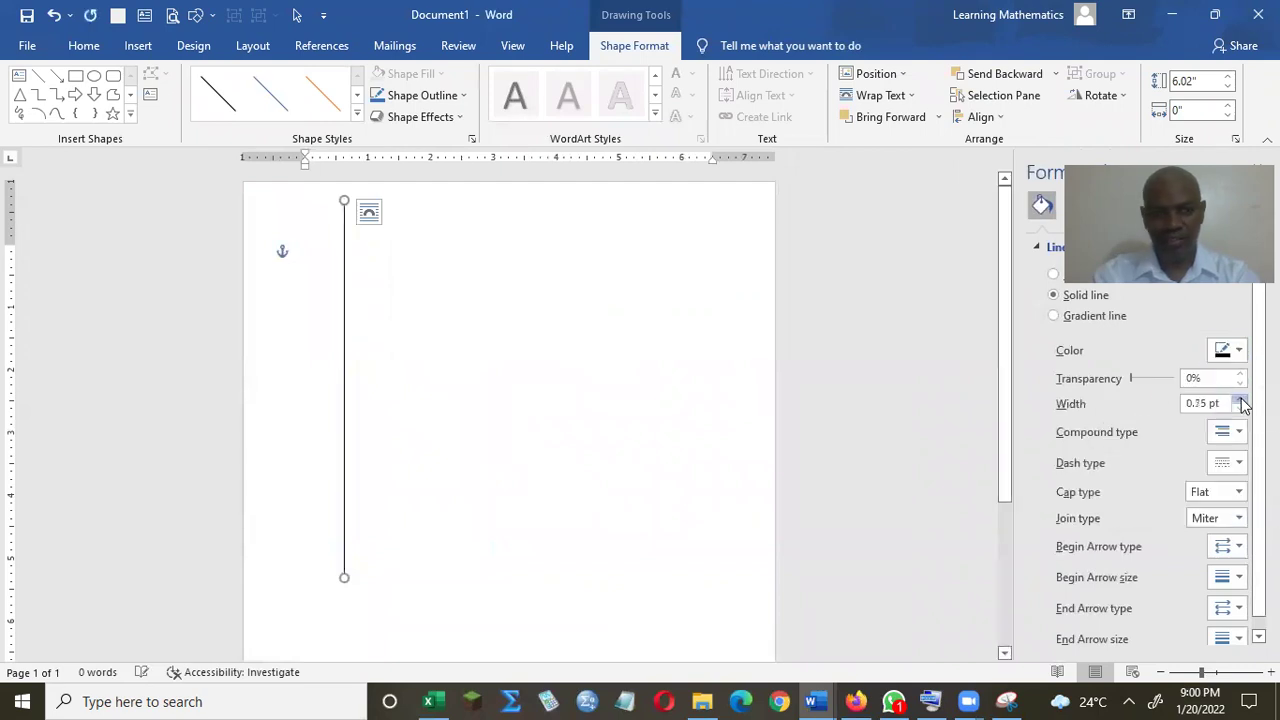
pyautogui.click(1240, 398)
pyautogui.click(1240, 398)
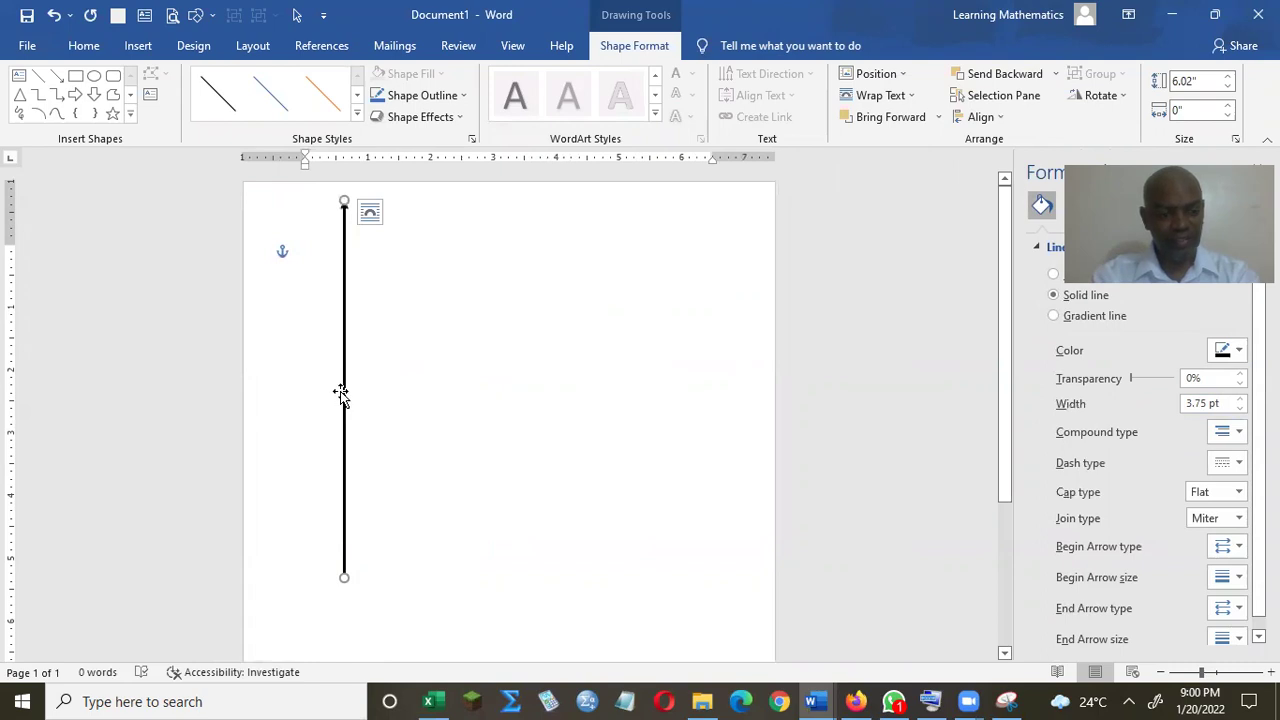
# - Duplicate the vertical arrow and make the copy a horizontal axis about 5.73" wide with 0" height, crossing the vertical arrow near its lower end
pyautogui.hotkey('ctrl', 'd')
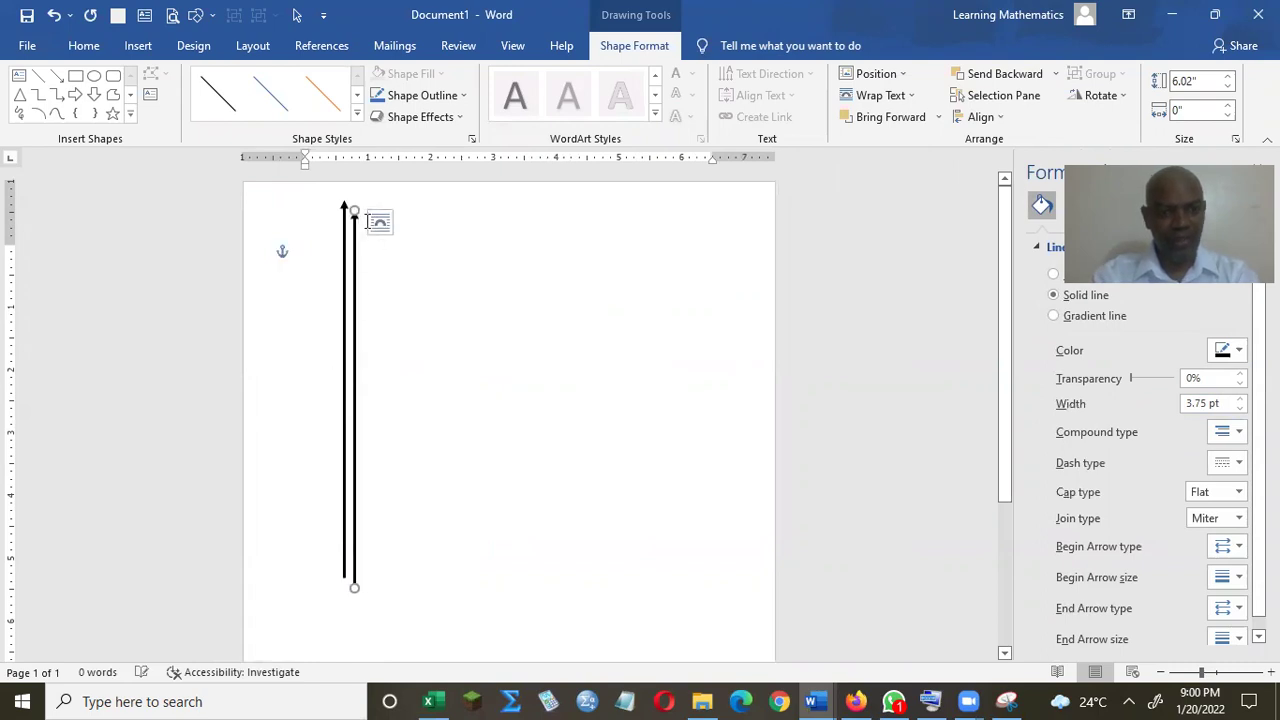
pyautogui.moveTo(352, 212); pyautogui.dragTo(710, 538)
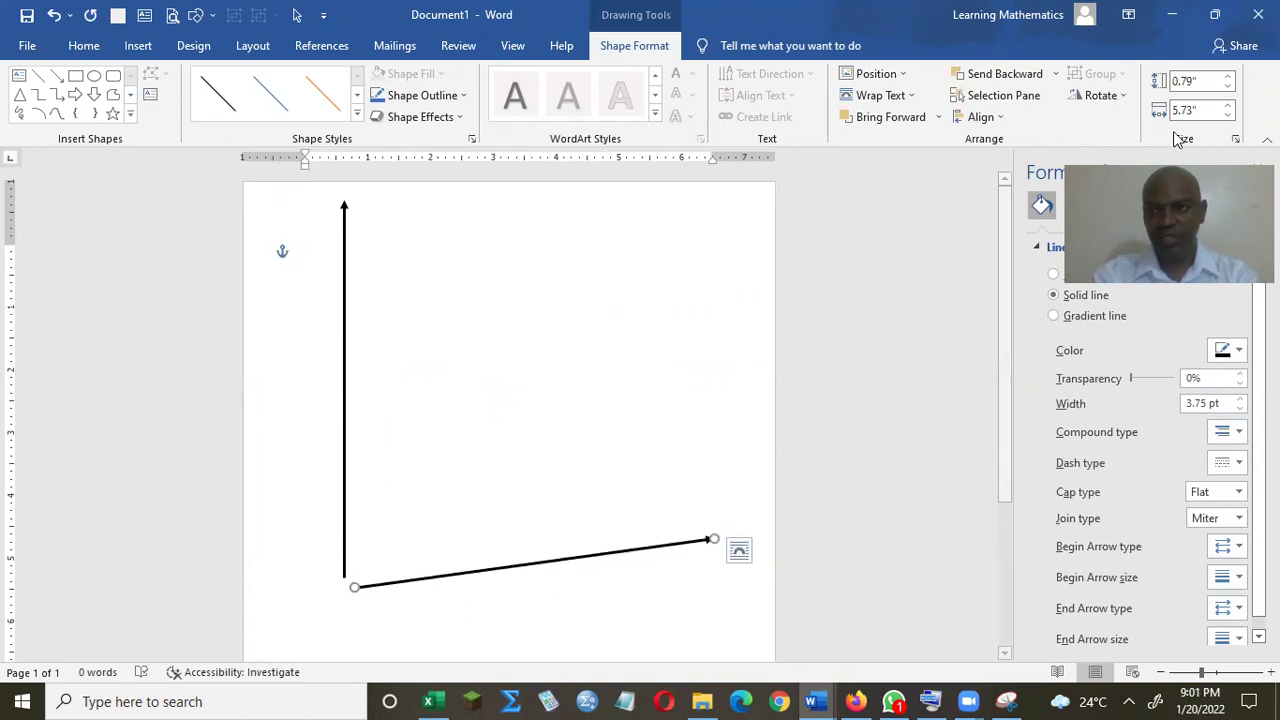
pyautogui.click(1227, 86)
pyautogui.click(1227, 86)
pyautogui.click(1227, 86)
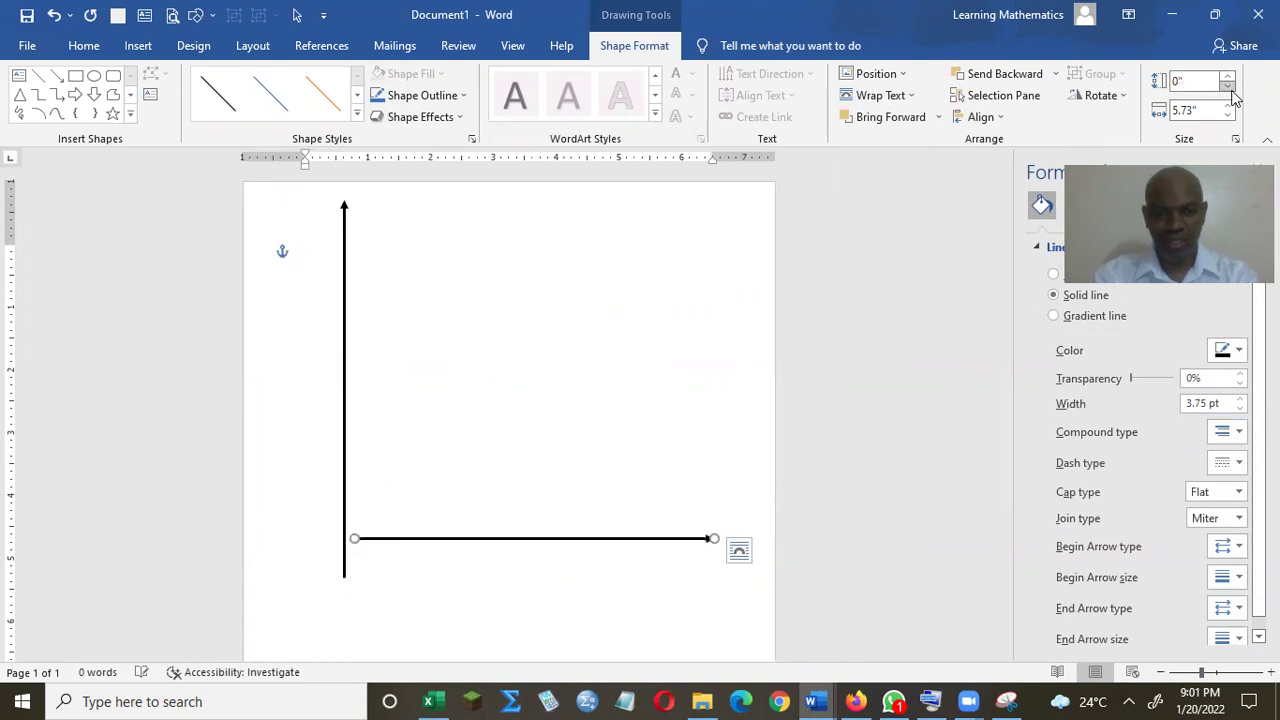
pyautogui.moveTo(497, 540); pyautogui.dragTo(460, 556)
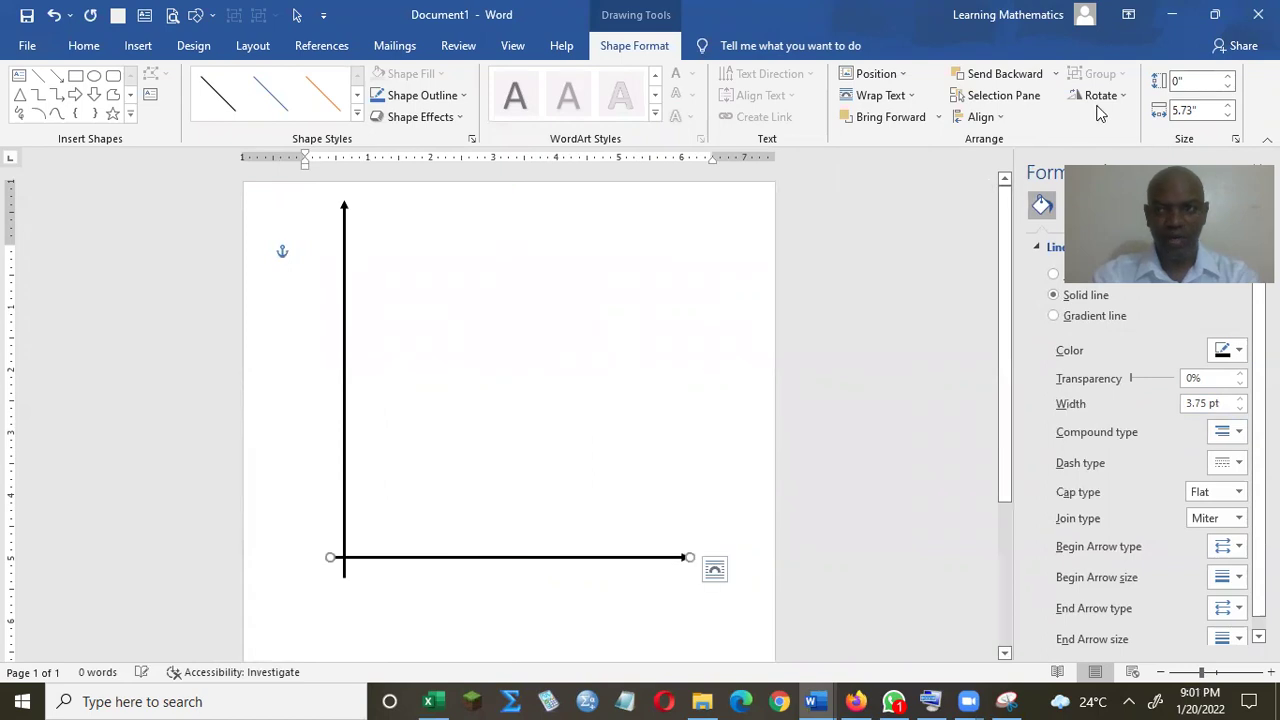
# - Switch to the CFG Microsoft Drawings document and undo the latest deletions to restore the five tick marks on the vertical axis
pyautogui.click(1172, 14)
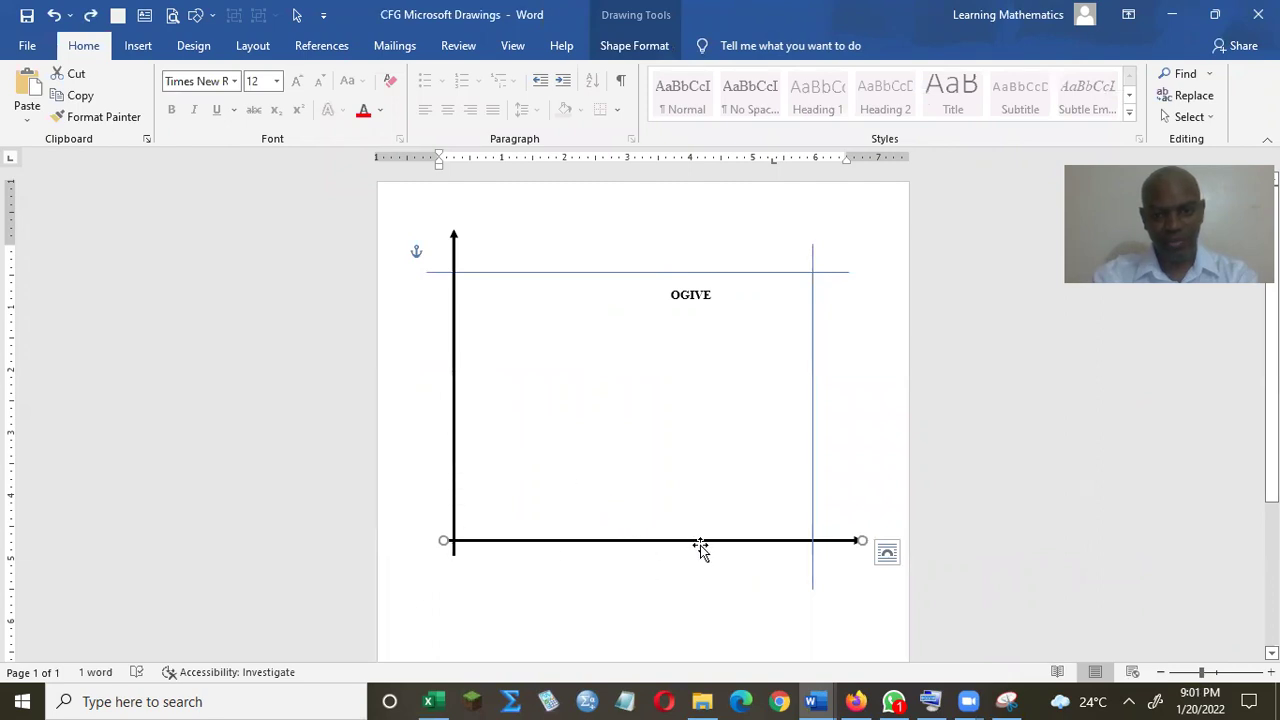
pyautogui.click(52, 16)
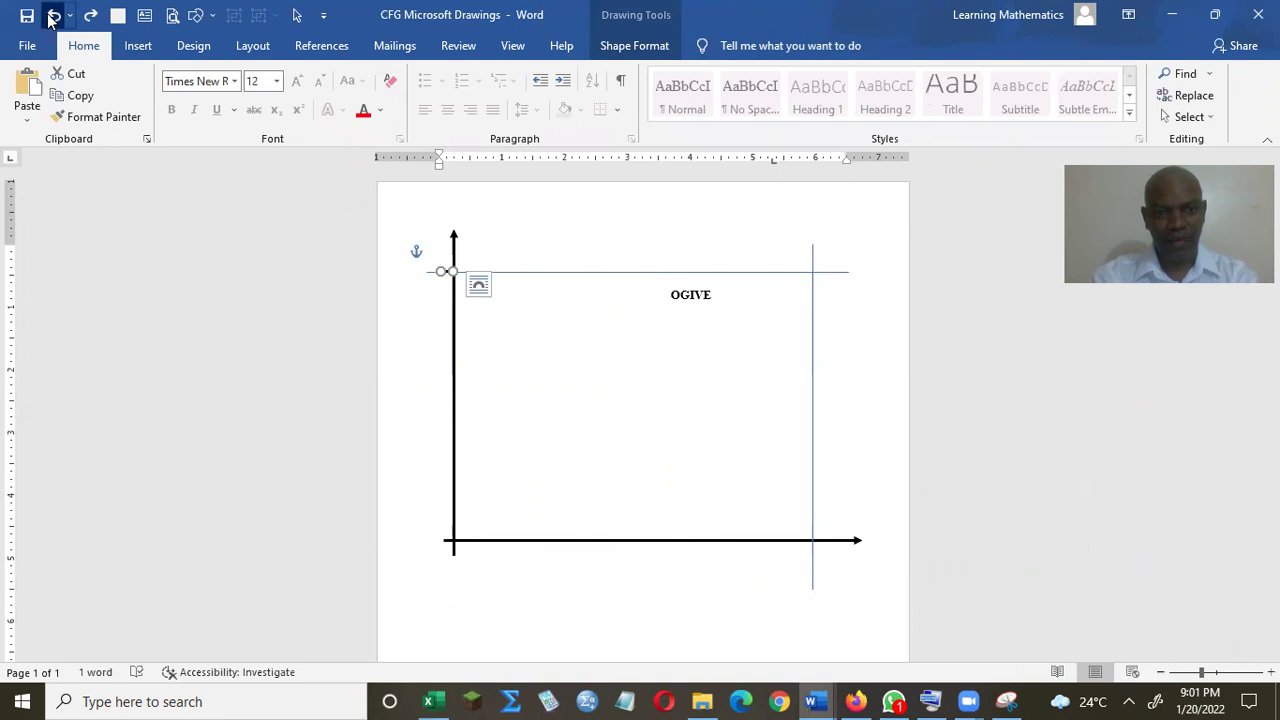
pyautogui.click(52, 16)
pyautogui.click(52, 16)
pyautogui.click(52, 16)
pyautogui.click(52, 16)
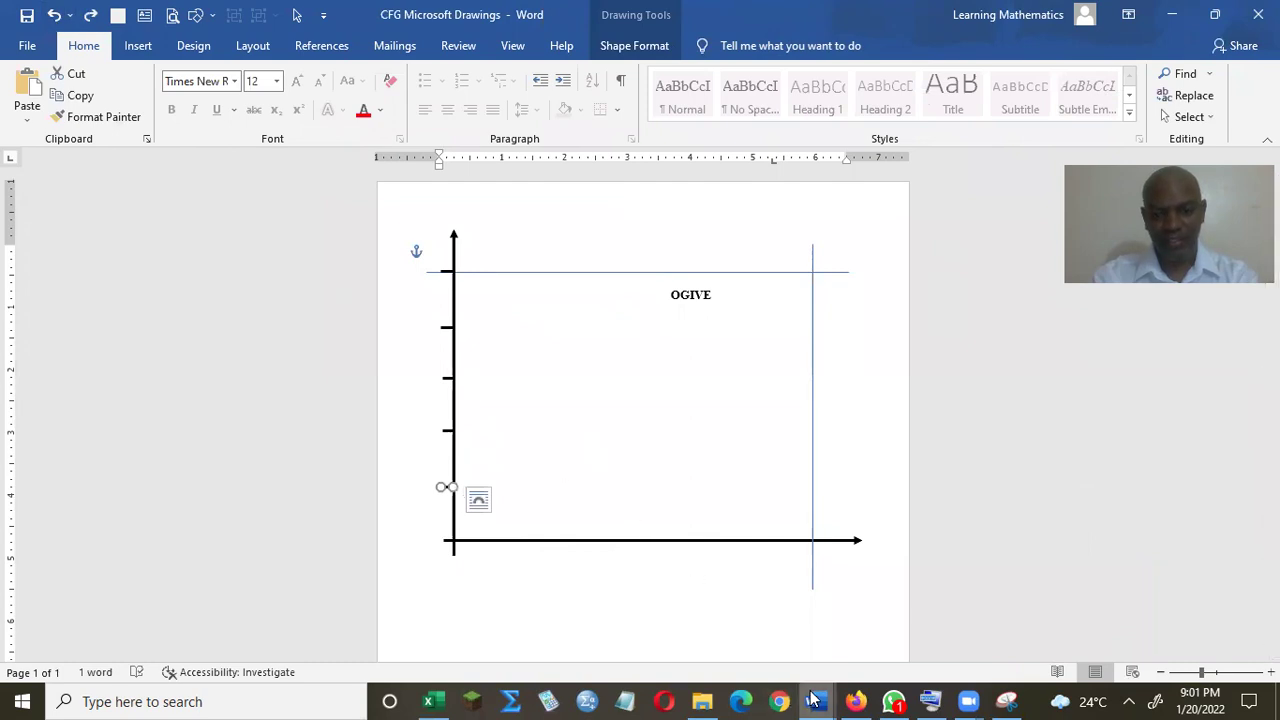
# - Switch back to Document1 and draw a horizontal line about 0.36" long with 0" height near the upper part of the vertical axis
pyautogui.moveTo(815, 700)
pyautogui.click(808, 646)
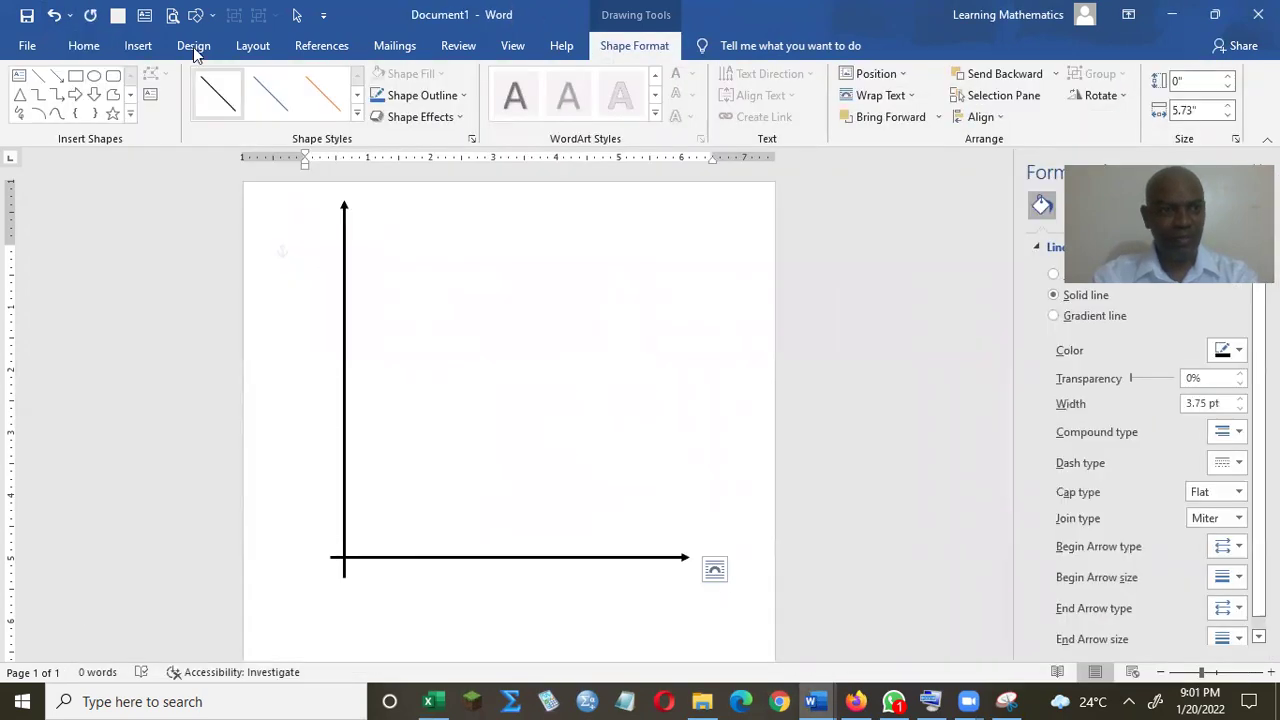
pyautogui.click(197, 15)
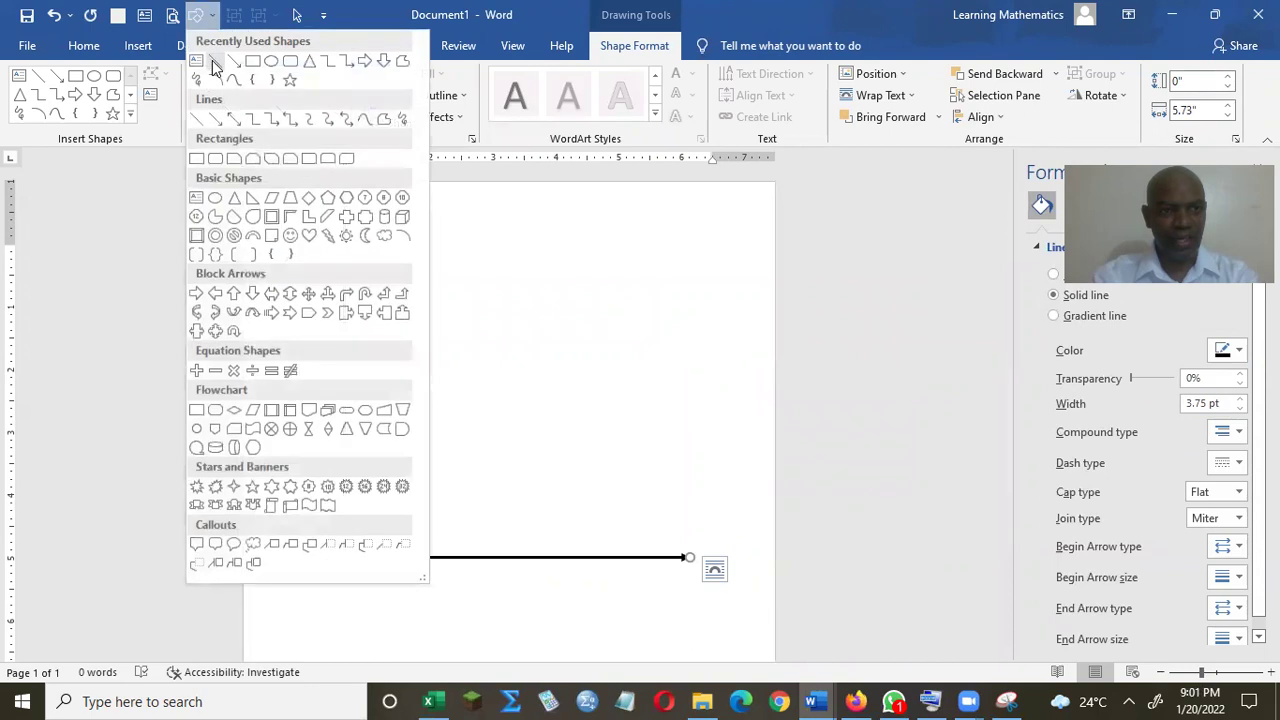
pyautogui.click(215, 63)
pyautogui.moveTo(384, 254); pyautogui.dragTo(408, 253)
pyautogui.click(1228, 87)
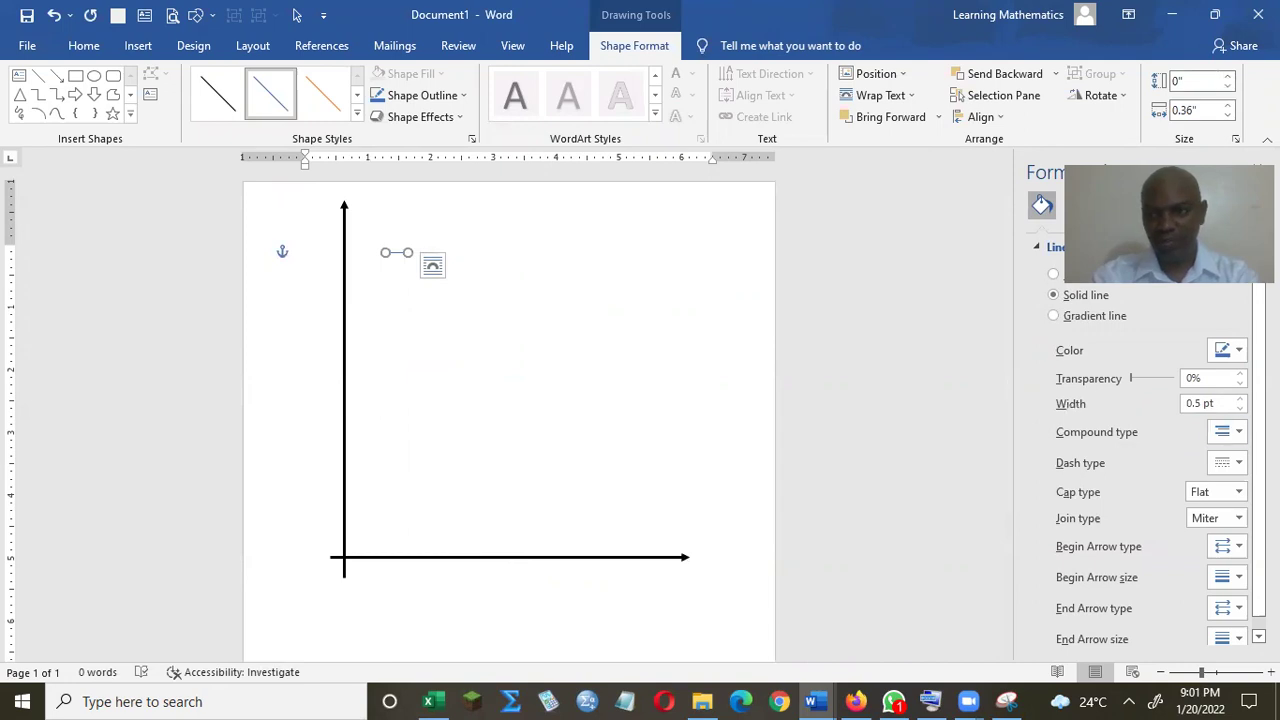
# - Format the short line in black at 3.5 pt and place it as a tick mark near the lower end of the vertical axis
pyautogui.click(1240, 350)
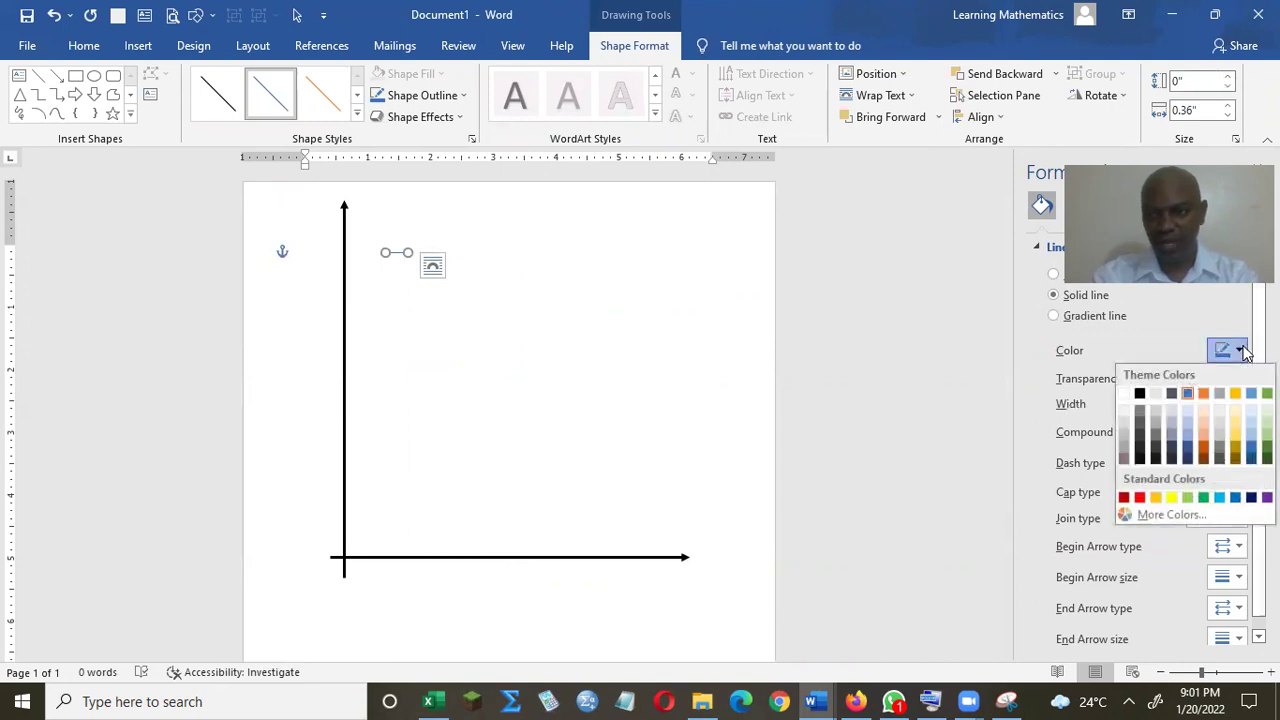
pyautogui.click(1138, 396)
pyautogui.click(1242, 398)
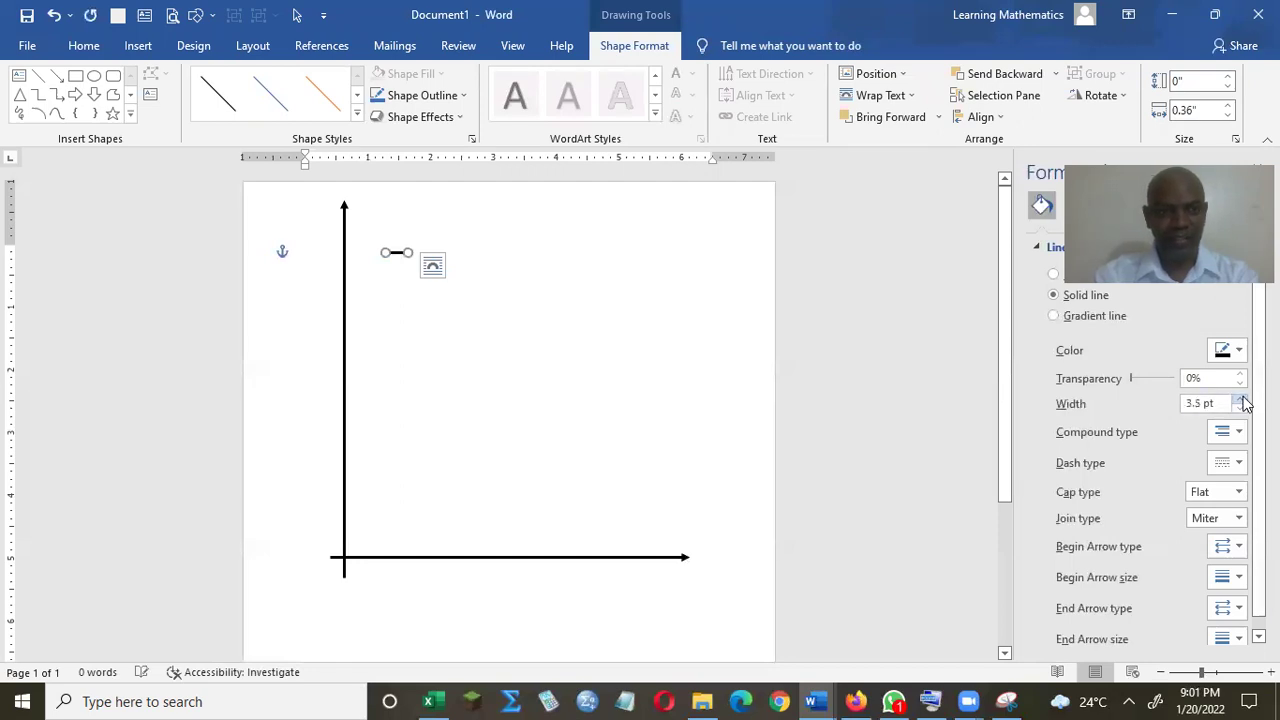
pyautogui.moveTo(395, 255); pyautogui.dragTo(329, 510)
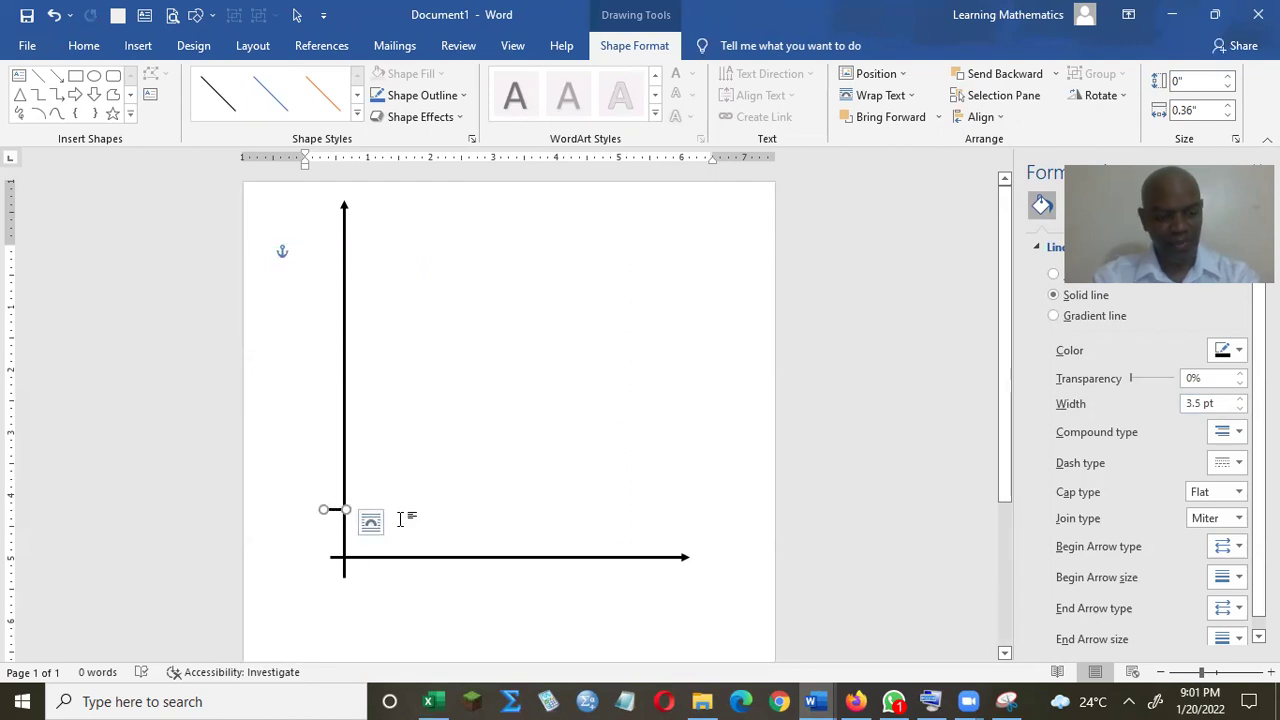
# - Duplicate the tick mark and place the copy on the vertical axis above the first one
pyautogui.hotkey('ctrl', 'v')
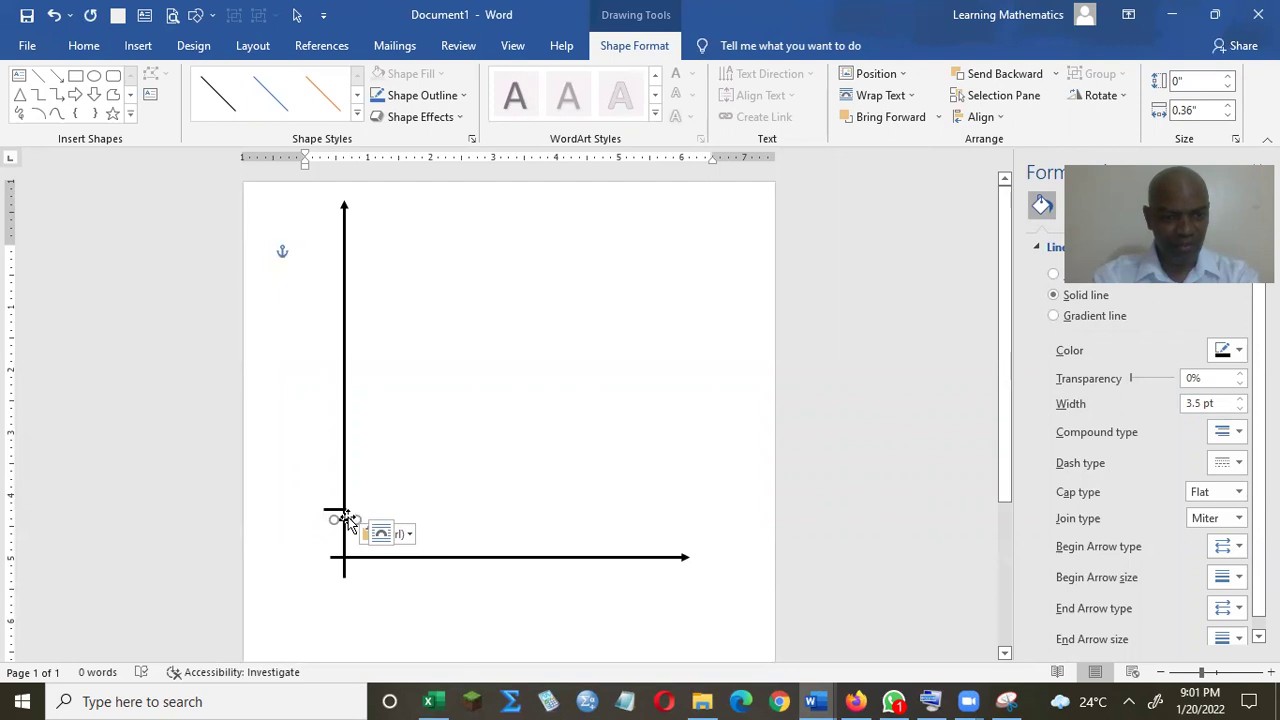
pyautogui.moveTo(340, 487)
pyautogui.mouseDown()
pyautogui.moveTo(331, 471)
pyautogui.moveTo(337, 494)
pyautogui.mouseUp()
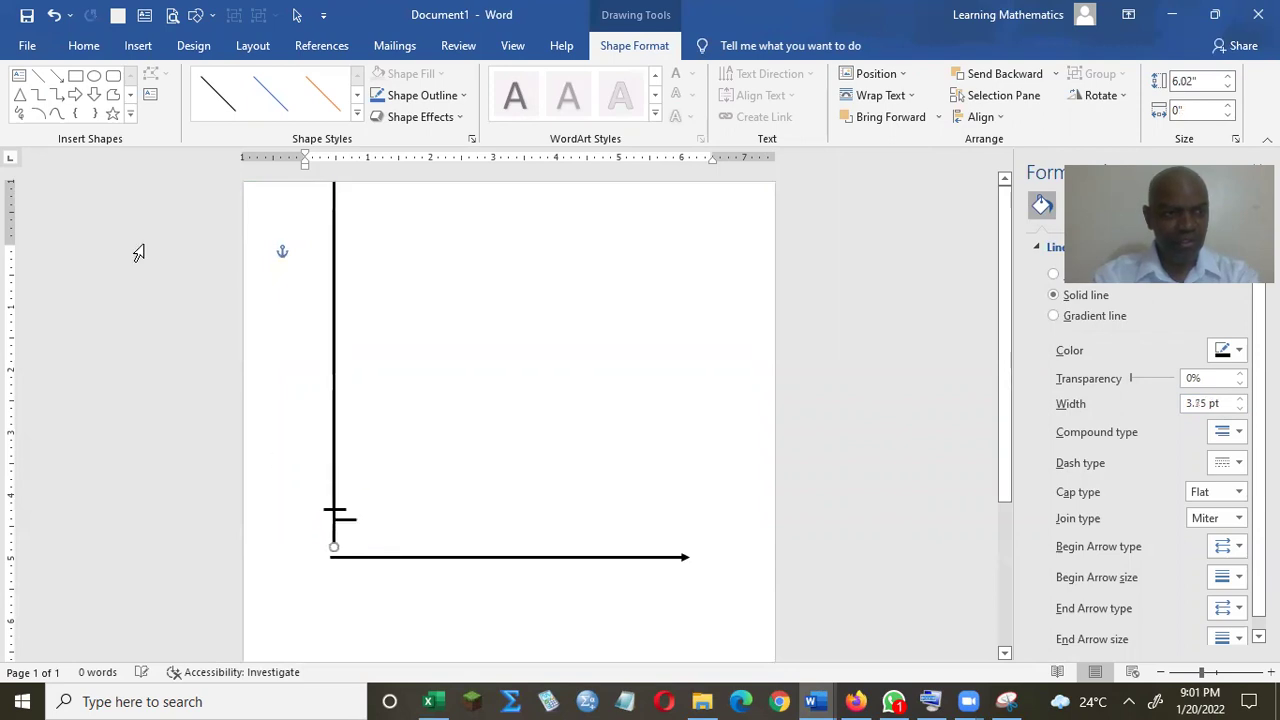
pyautogui.click(54, 15)
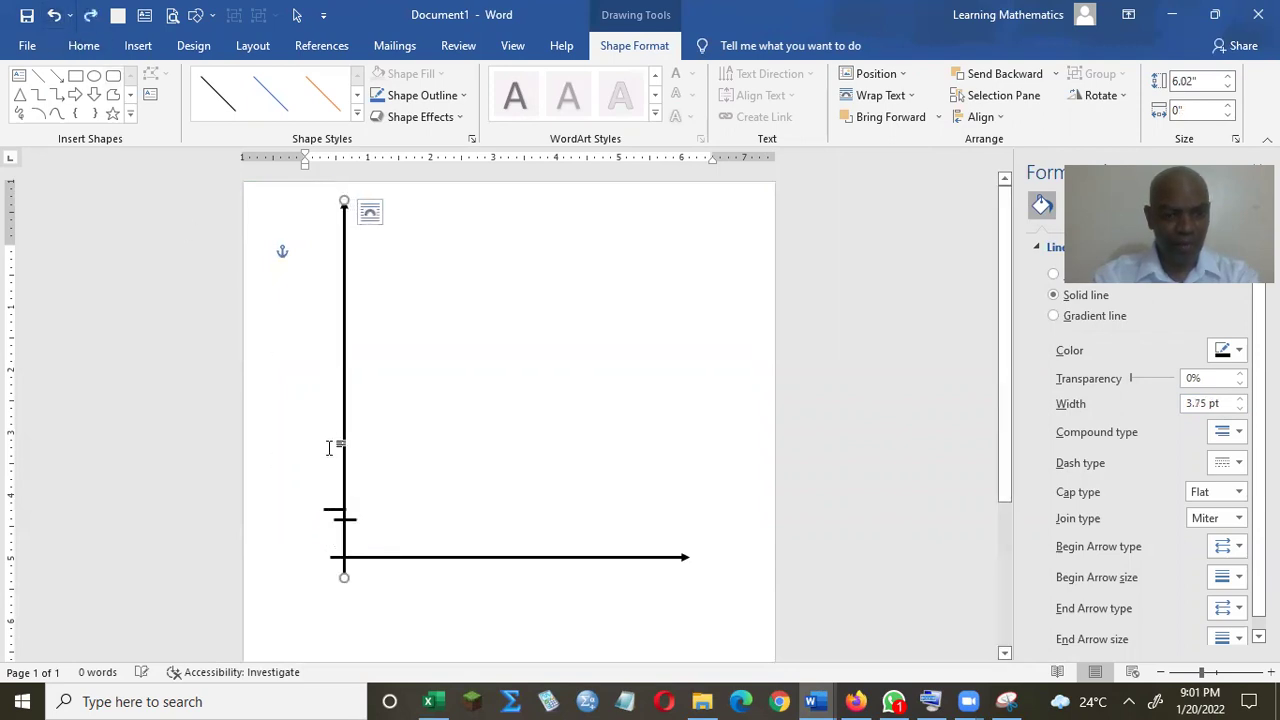
pyautogui.click(352, 524)
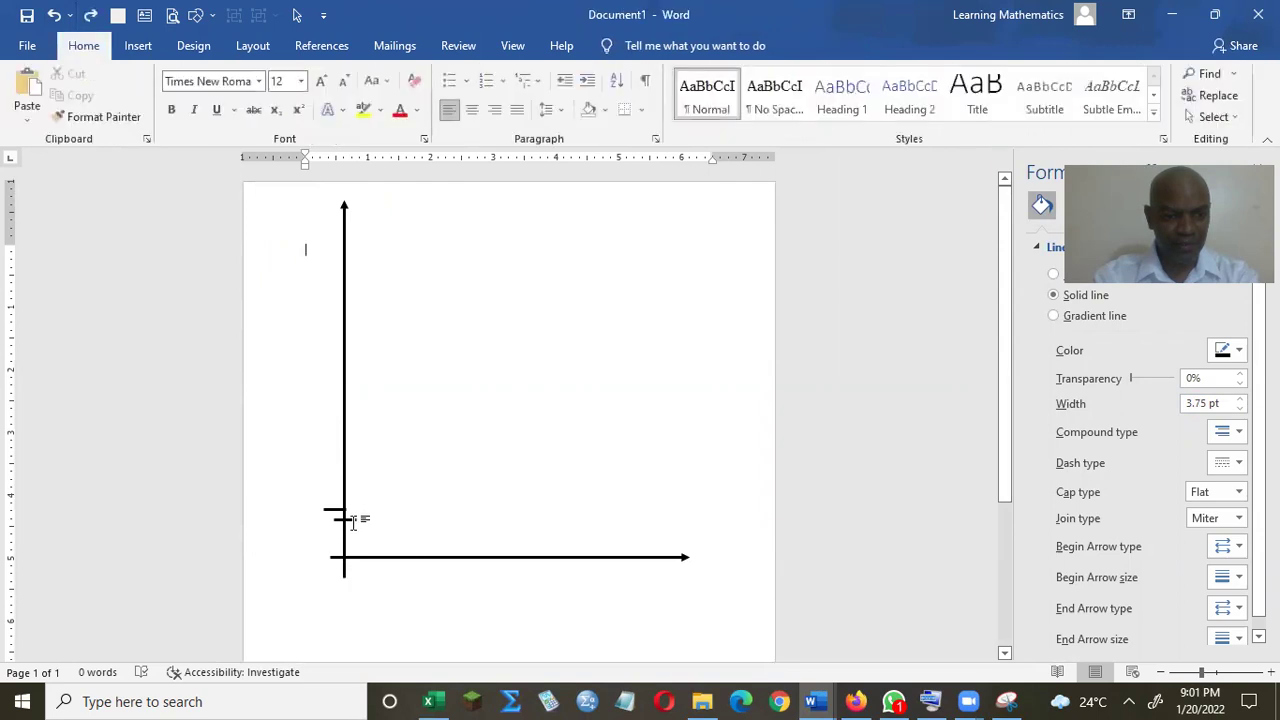
pyautogui.click(352, 522)
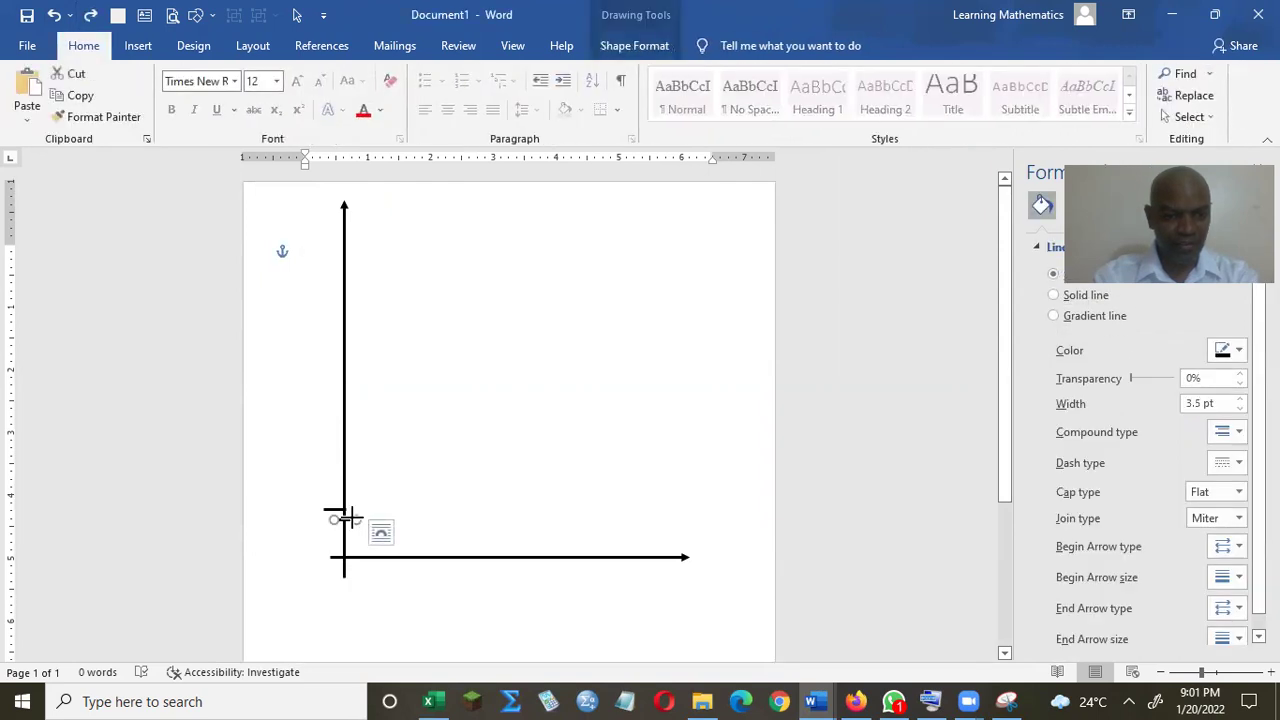
pyautogui.moveTo(342, 520); pyautogui.dragTo(336, 454)
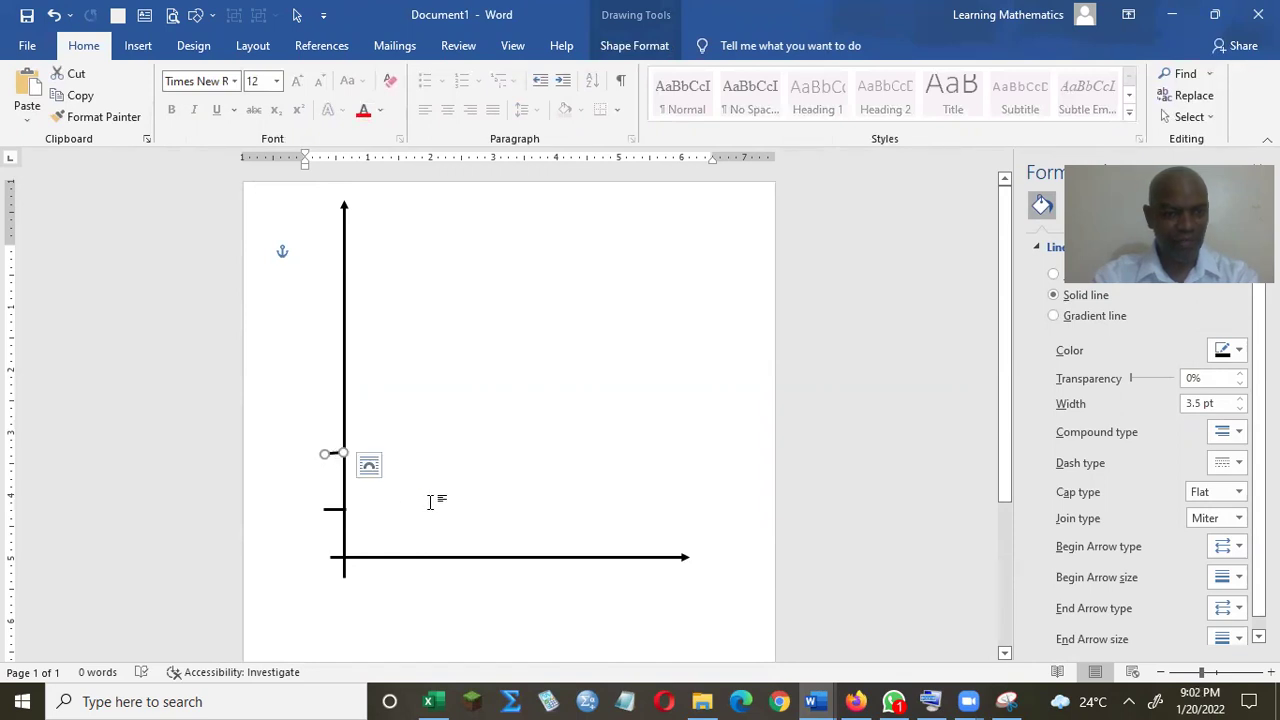
# - Set the second tick mark on the vertical axis to a width of 0.4" and a height of 0"
pyautogui.hotkey('ctrl', 'v')
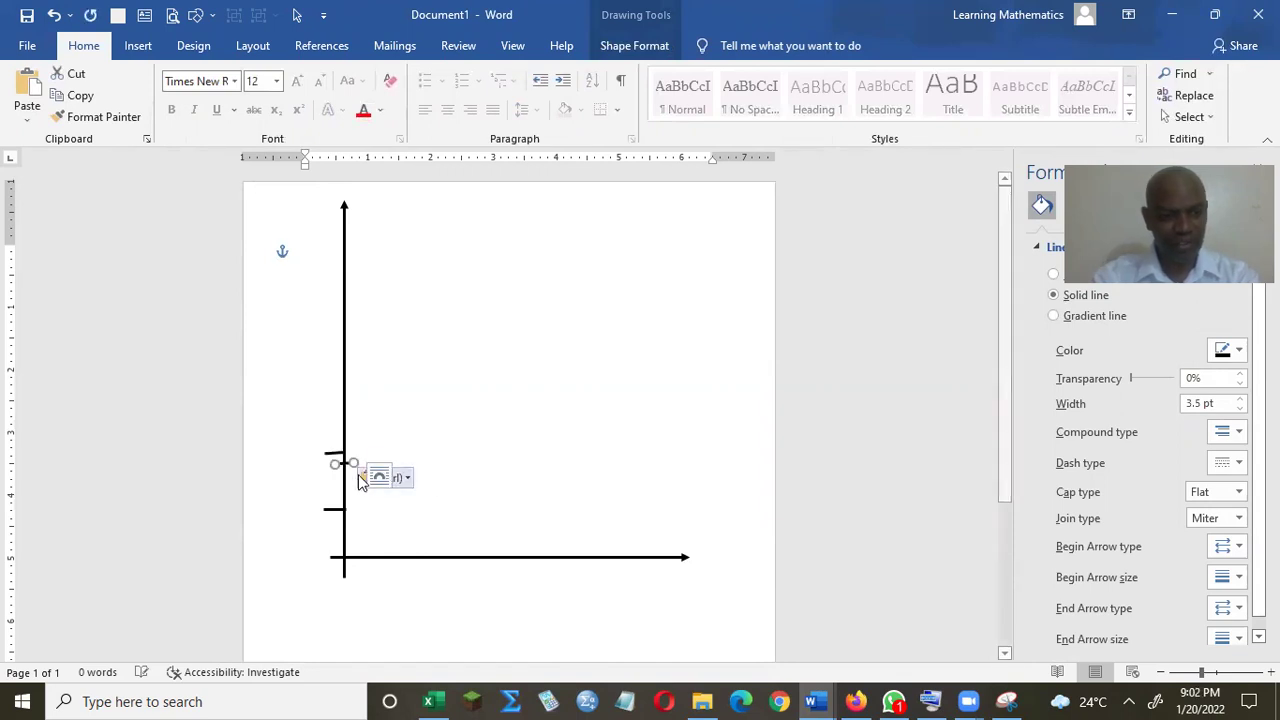
pyautogui.click(336, 456)
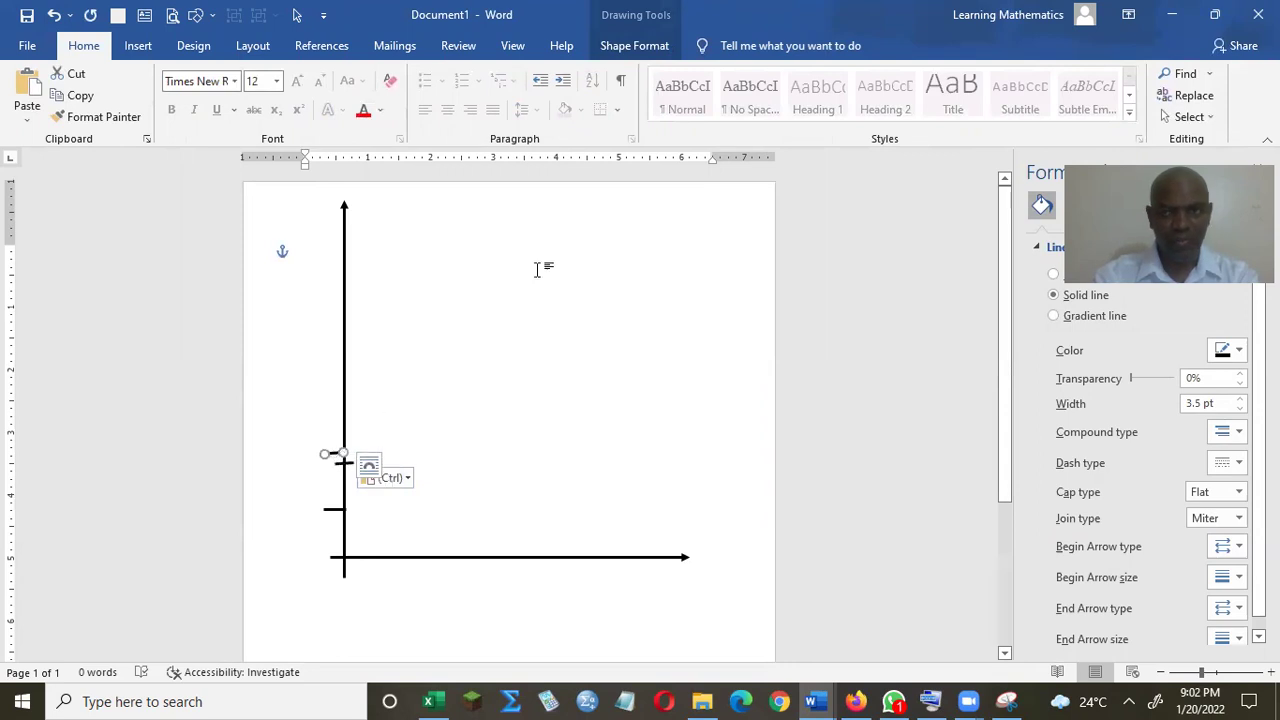
pyautogui.click(630, 47)
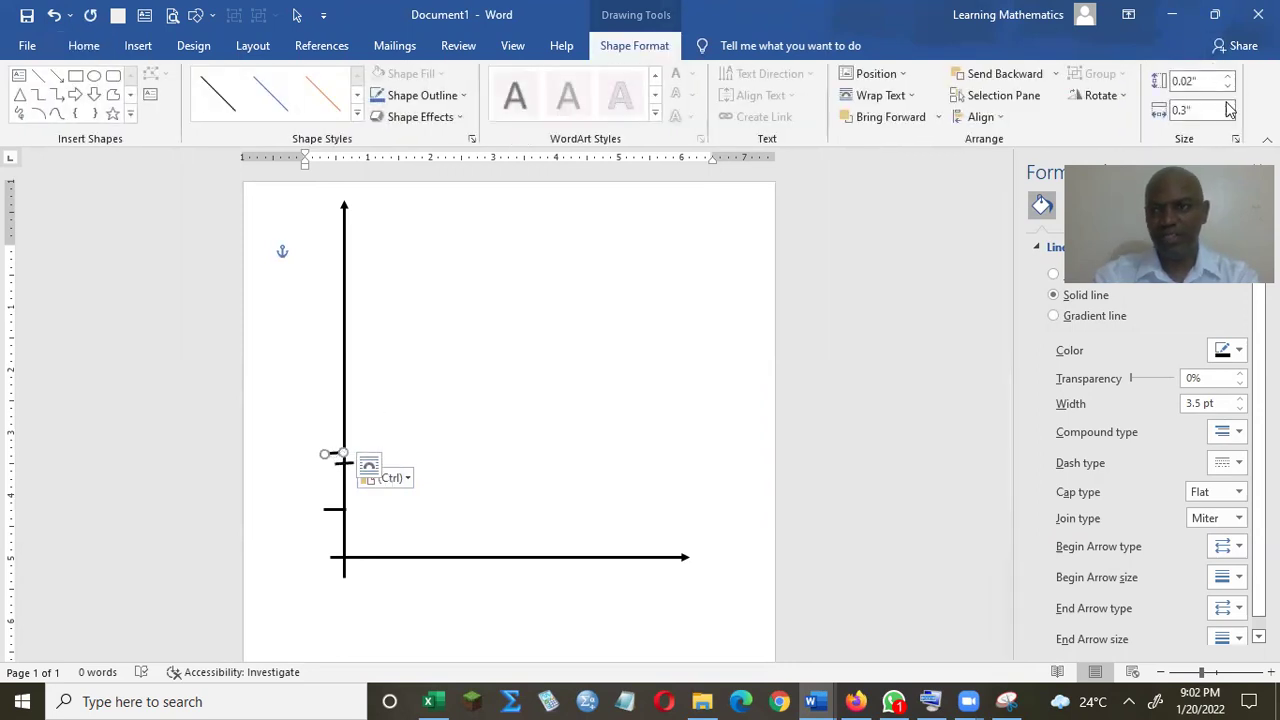
pyautogui.click(1228, 116)
pyautogui.click(1226, 104)
pyautogui.click(1226, 104)
pyautogui.click(1226, 104)
pyautogui.click(1226, 87)
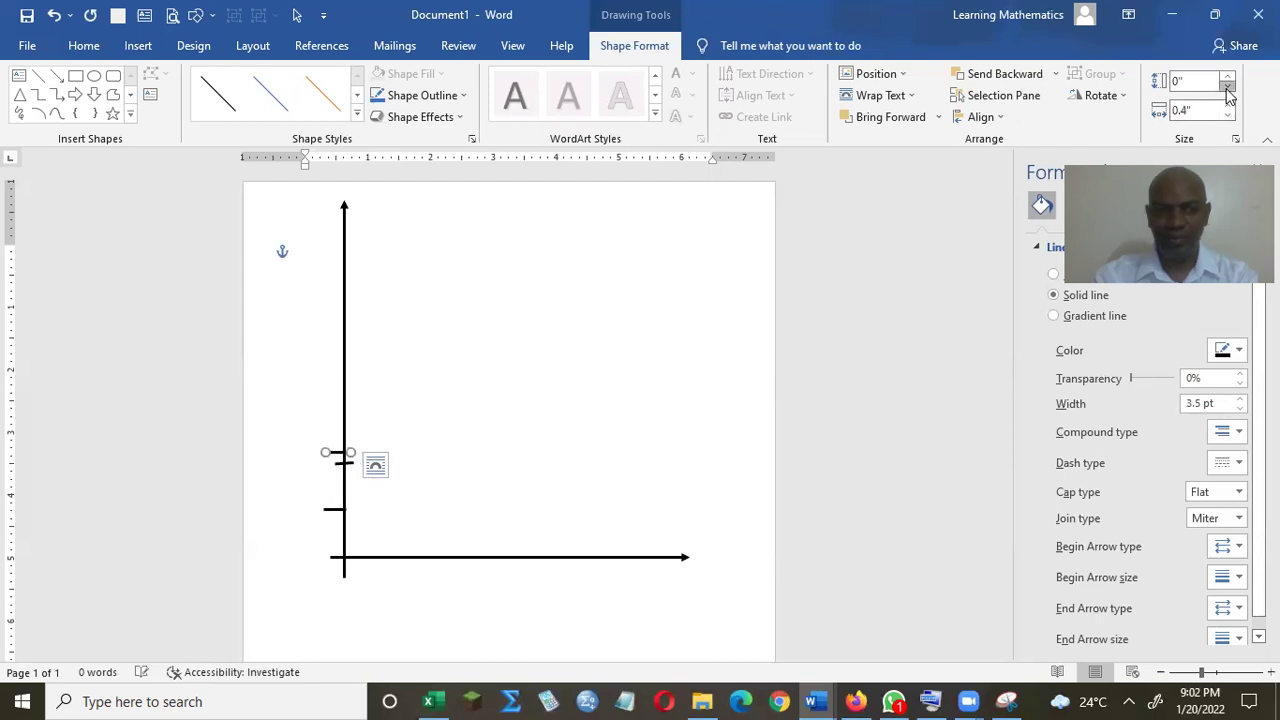
# - Replace the stray copy with a duplicate of the straightened tick mark, placed above it as the third tick on the vertical axis
pyautogui.click(333, 460)
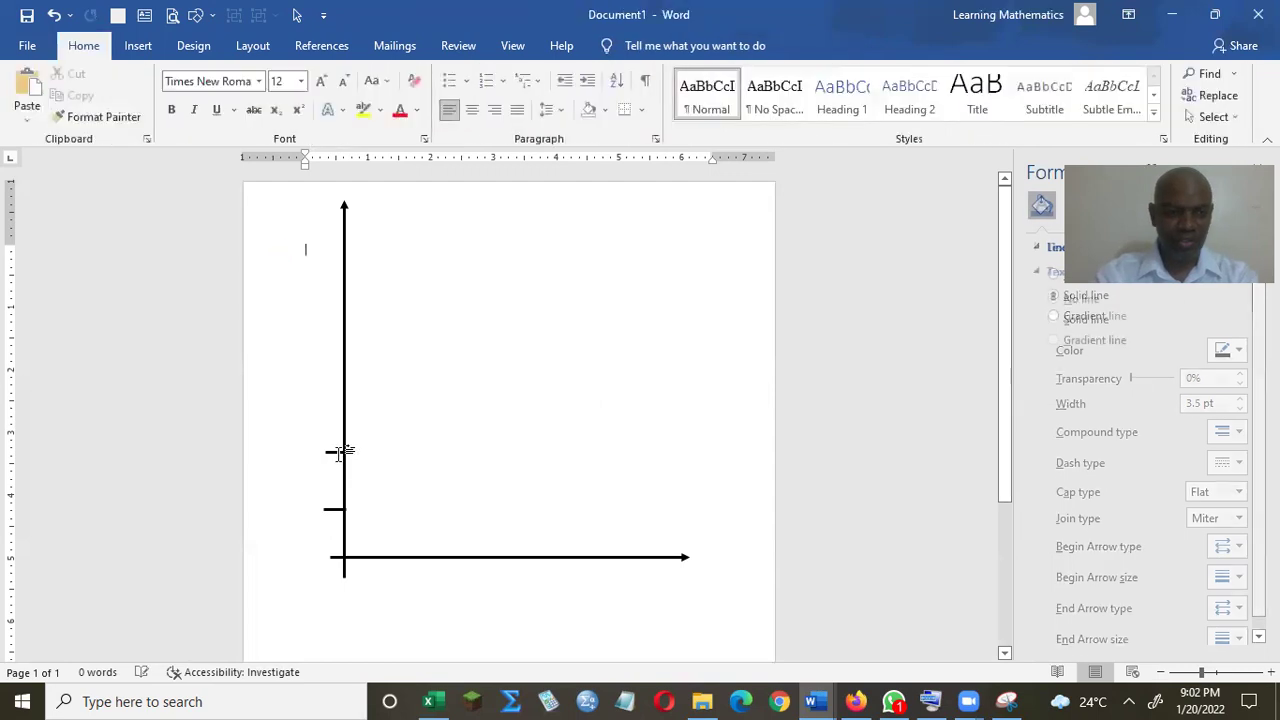
pyautogui.moveTo(339, 452); pyautogui.dragTo(345, 456)
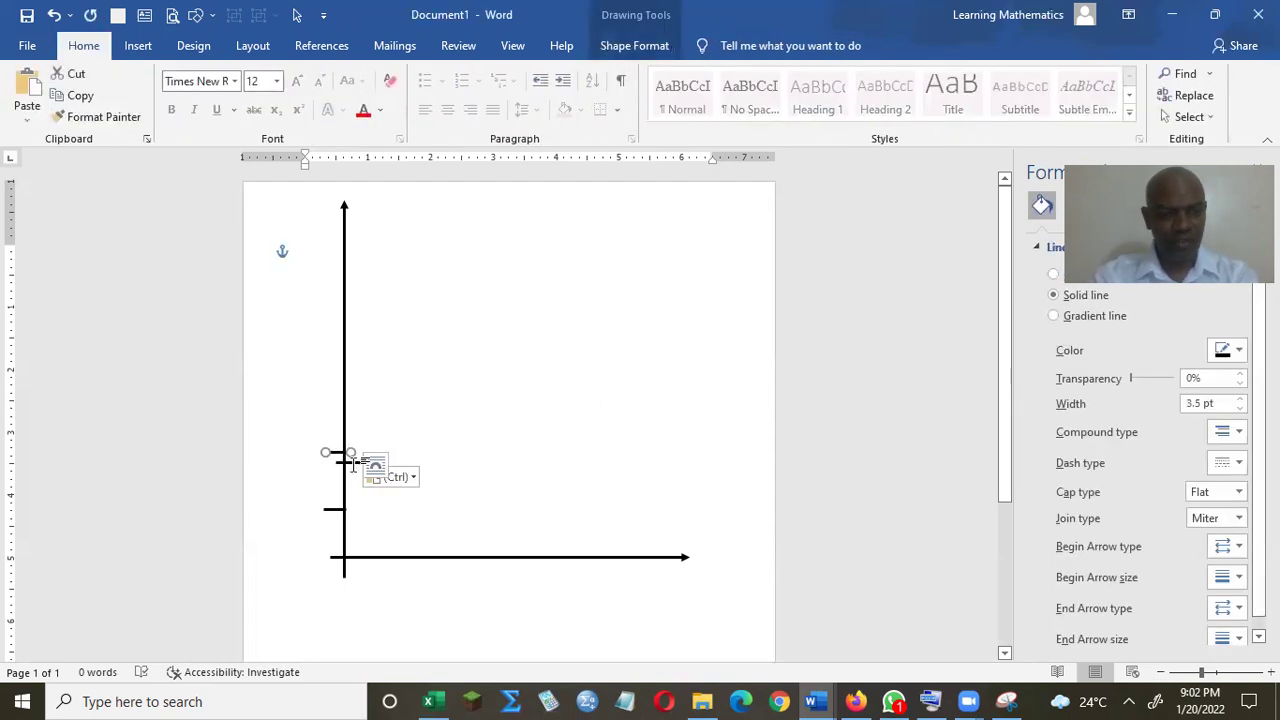
pyautogui.moveTo(352, 465); pyautogui.dragTo(338, 411)
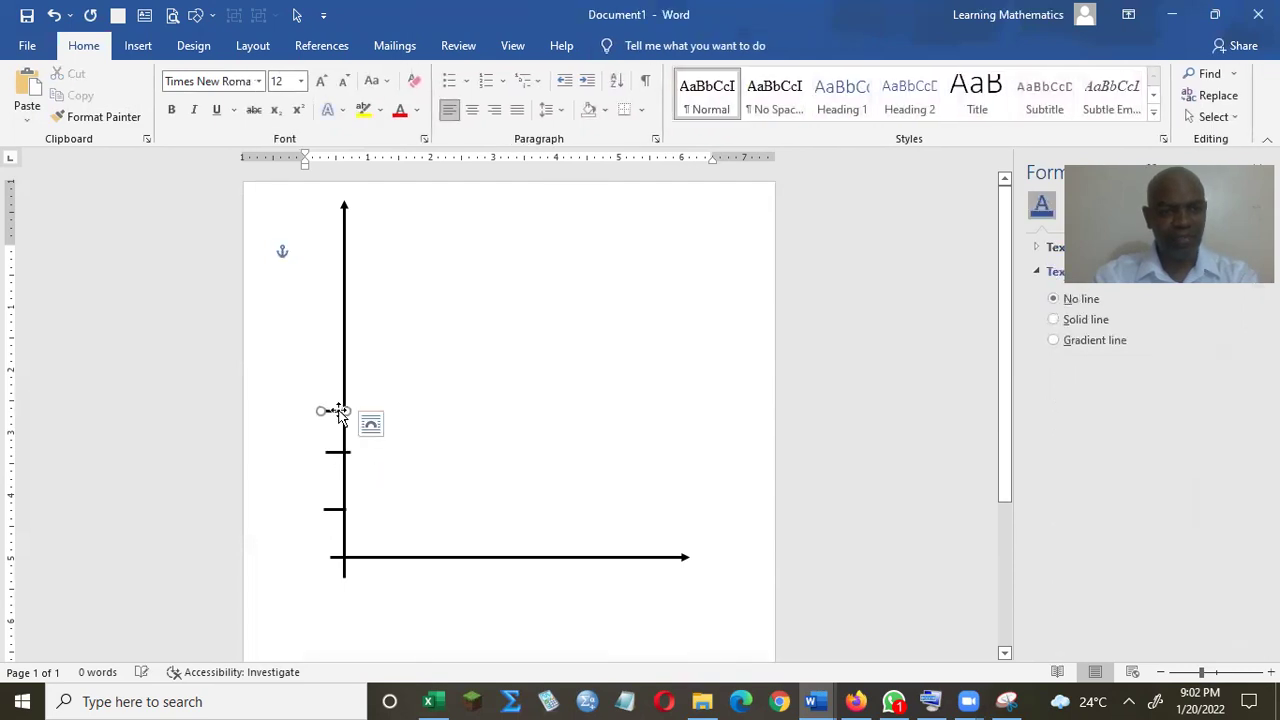
# - In the CFG Microsoft Drawings document, undo further deletions to restore the horizontal axis tick marks and the CF and Time labels
pyautogui.click(1175, 22)
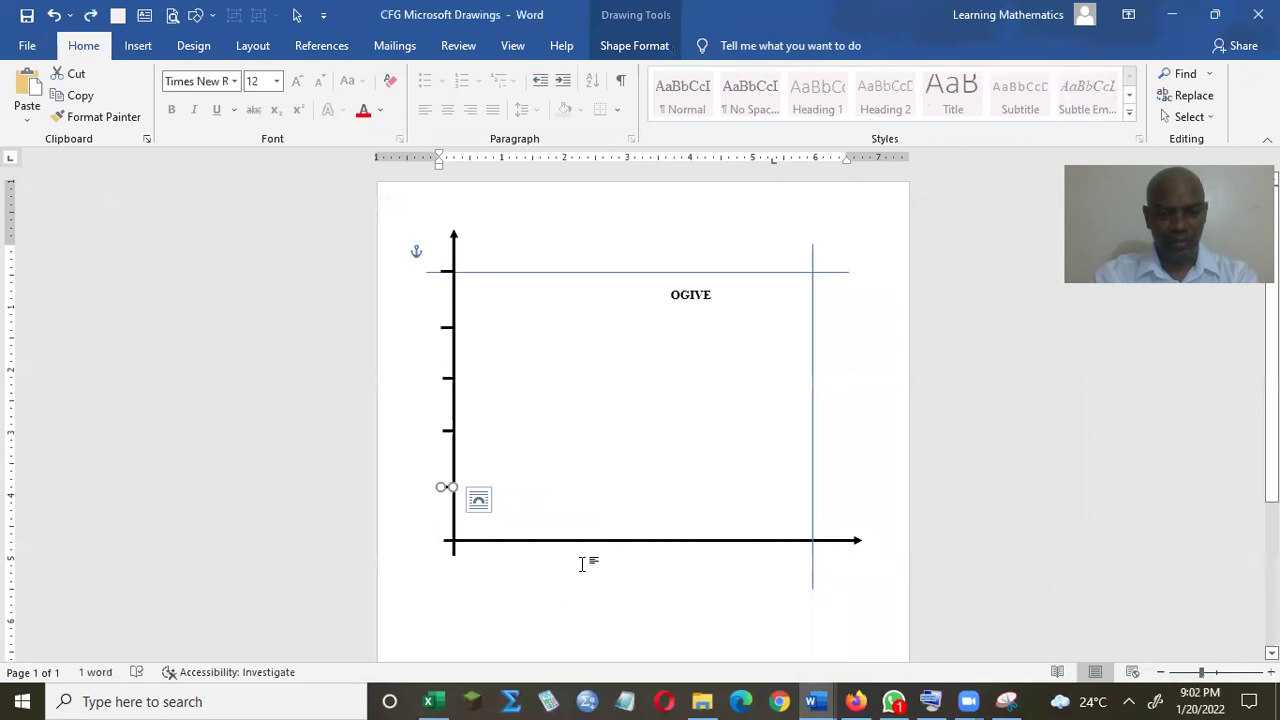
pyautogui.click(55, 16)
pyautogui.click(55, 16)
pyautogui.click(55, 16)
pyautogui.click(55, 16)
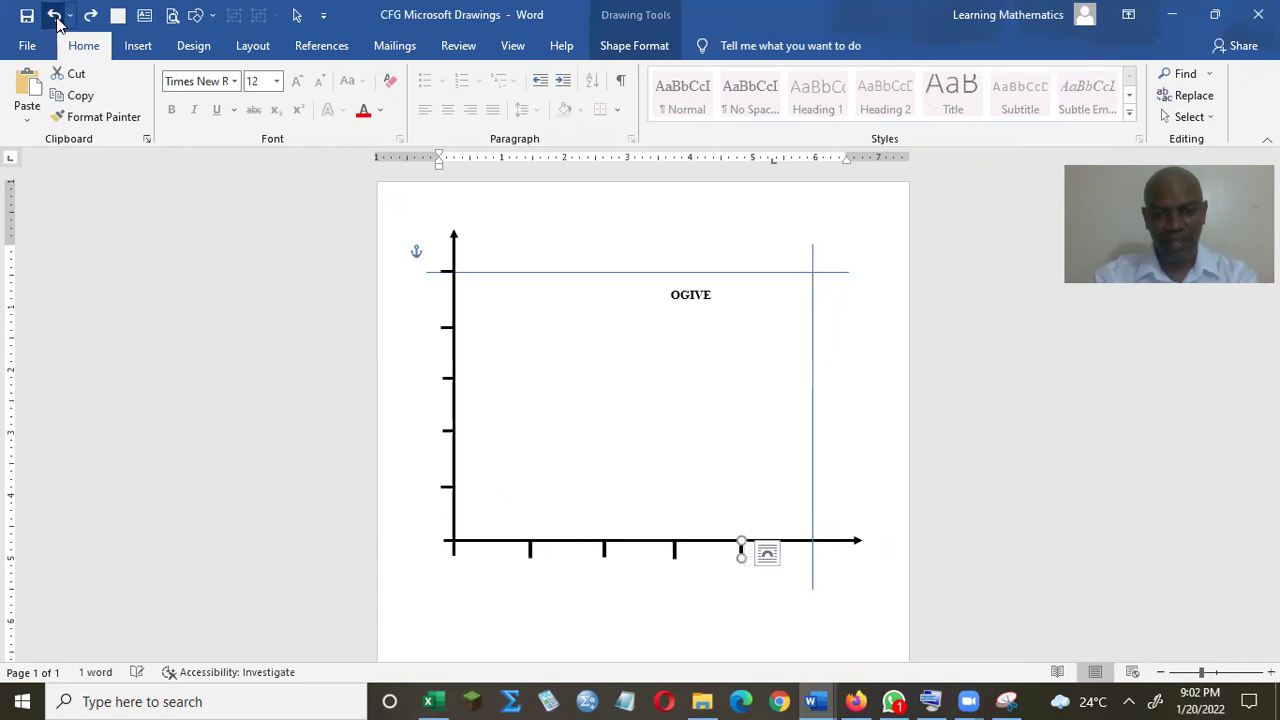
pyautogui.click(55, 16)
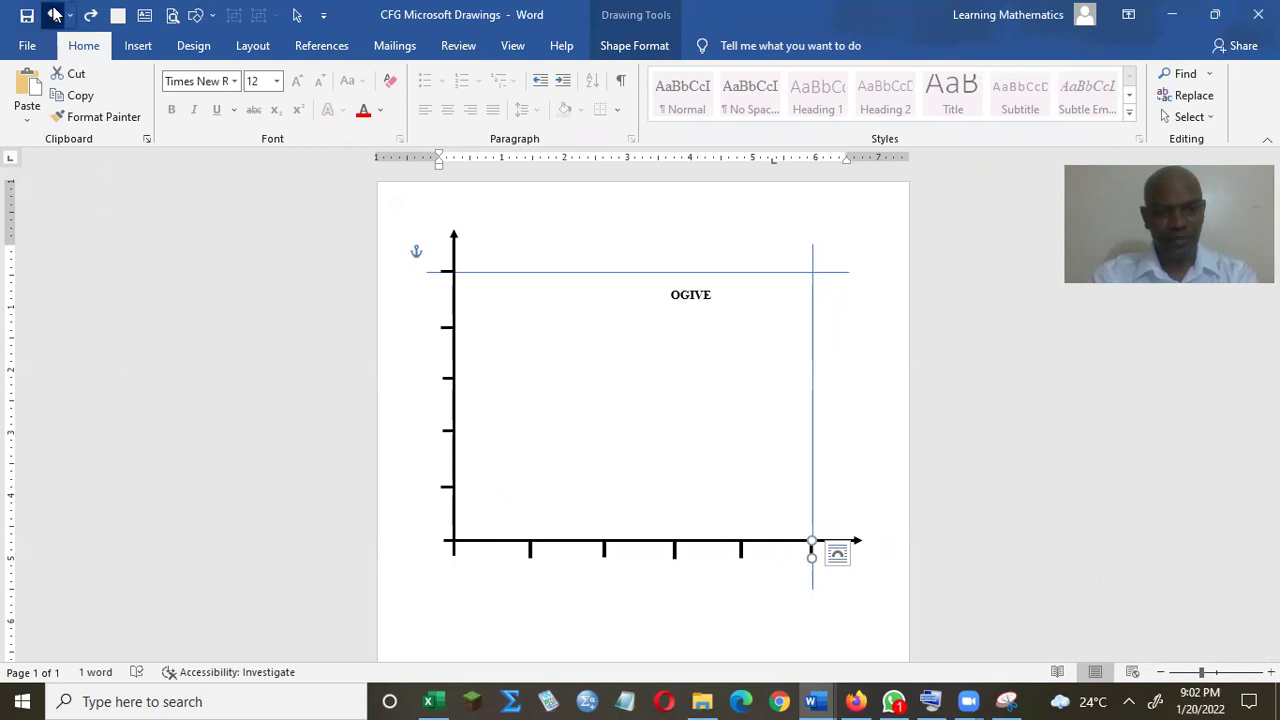
pyautogui.click(55, 16)
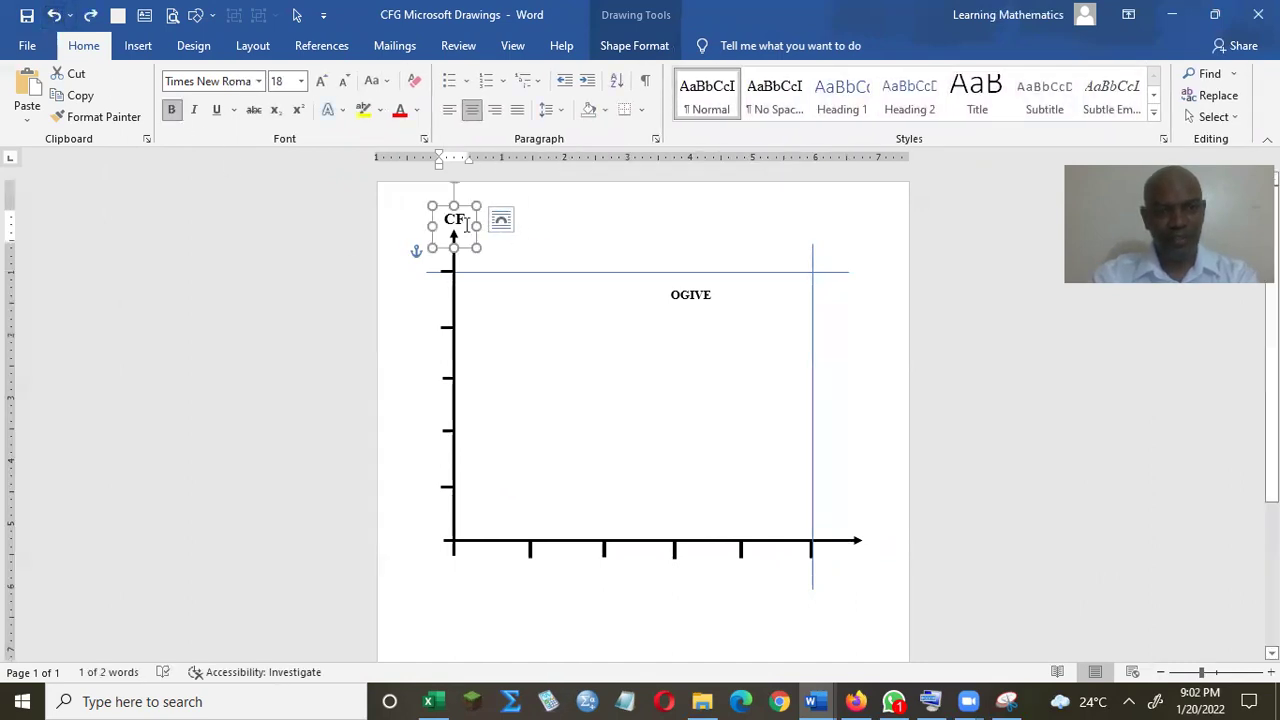
pyautogui.click(55, 16)
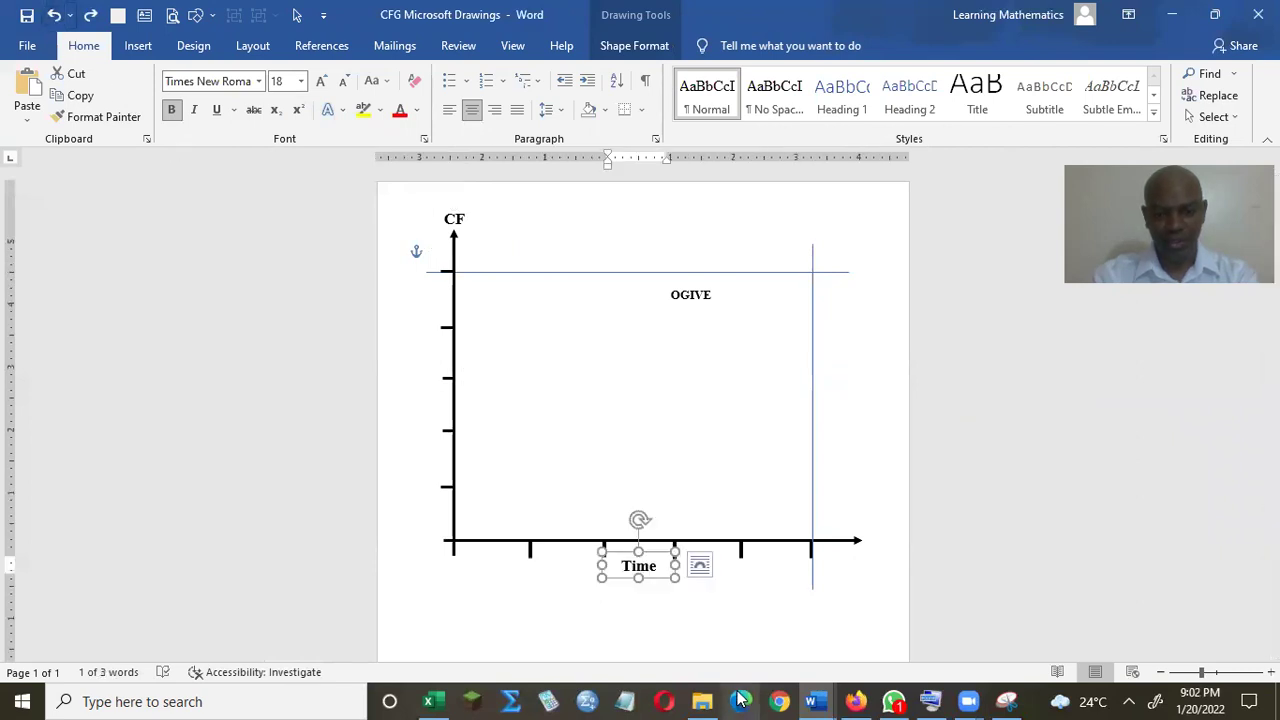
# - Return to Document1 and draw a text box about 1.48" by 0.7" beside the vertical axis, containing the text CF
pyautogui.moveTo(815, 700)
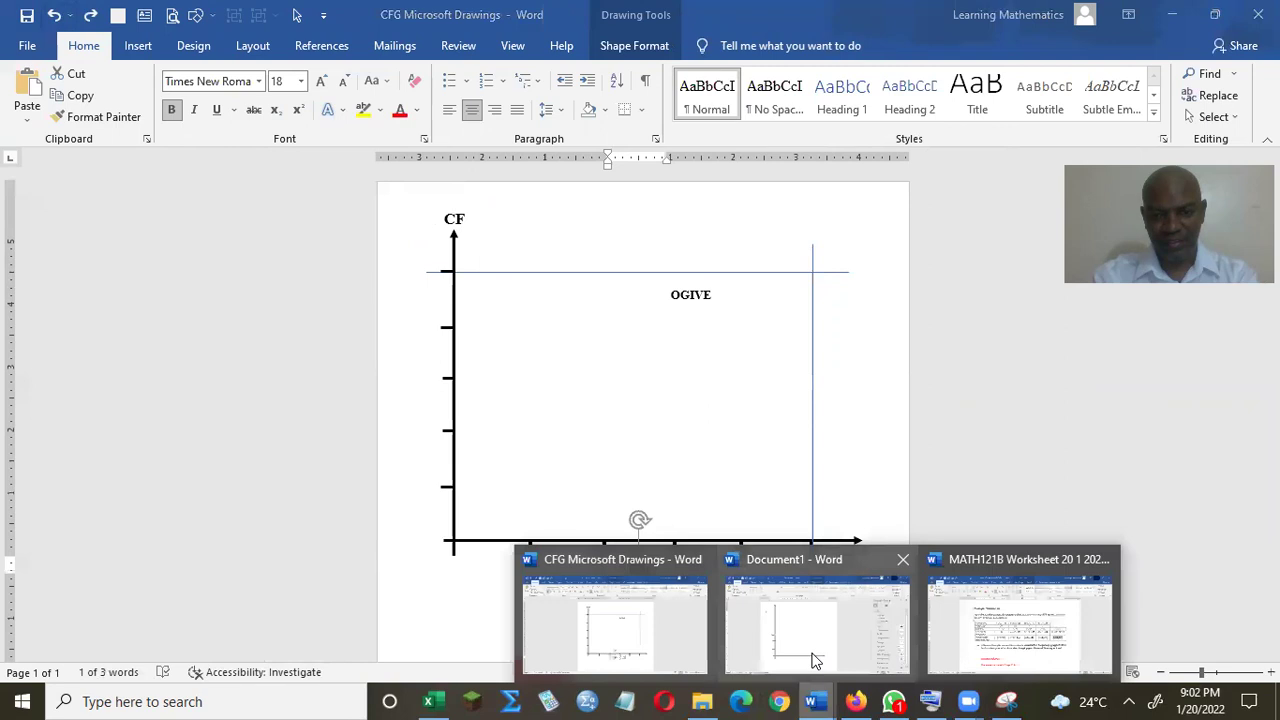
pyautogui.click(811, 656)
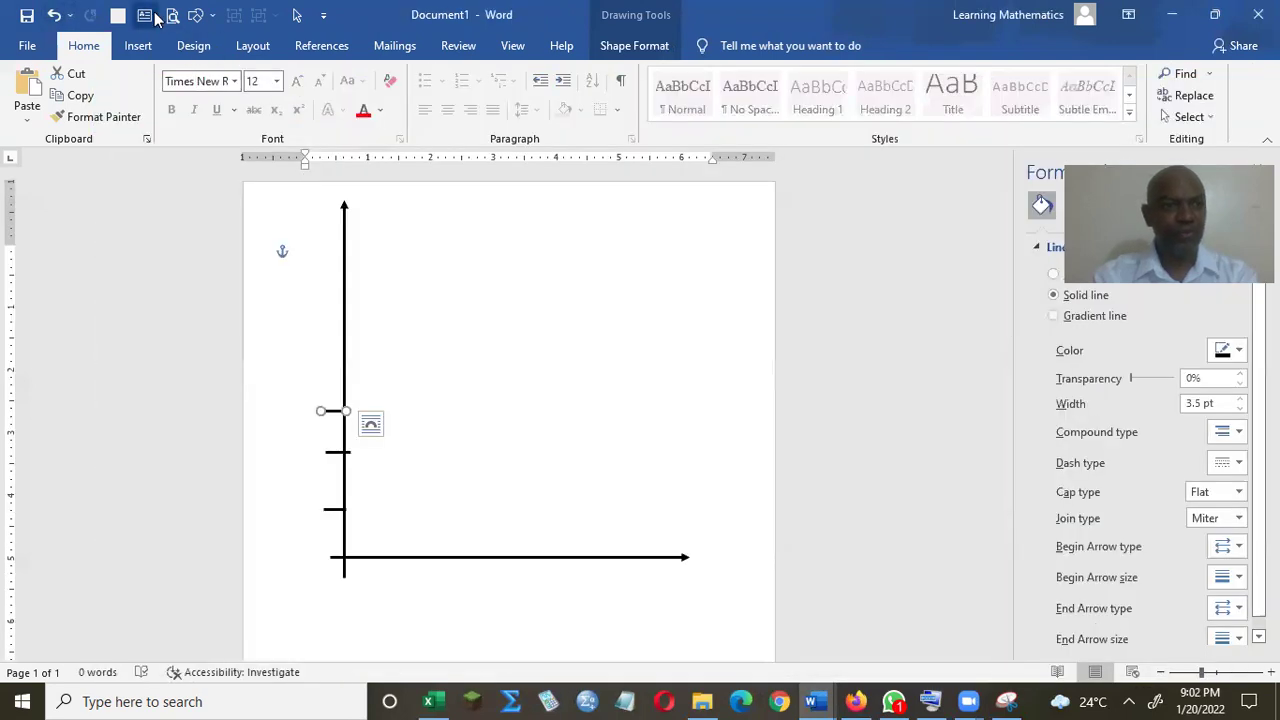
pyautogui.click(146, 16)
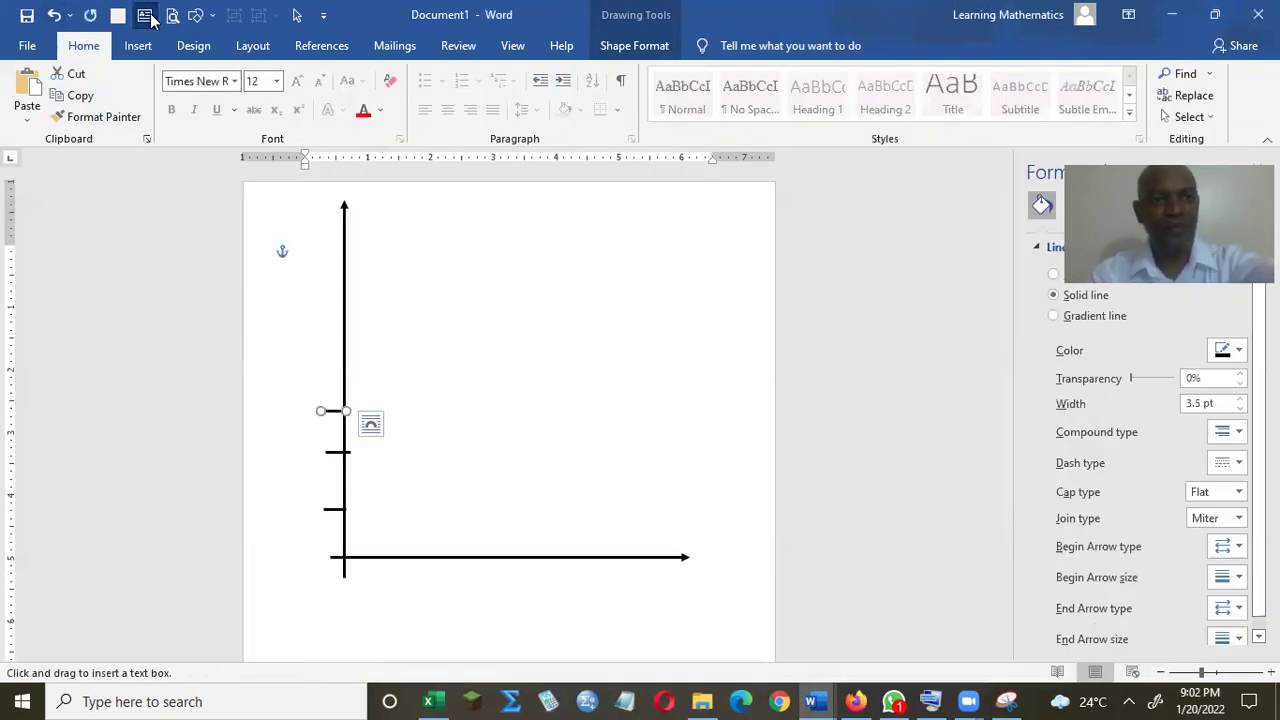
pyautogui.moveTo(414, 262)
pyautogui.mouseDown()
pyautogui.moveTo(566, 337)
pyautogui.moveTo(503, 331)
pyautogui.moveTo(508, 307)
pyautogui.mouseUp()
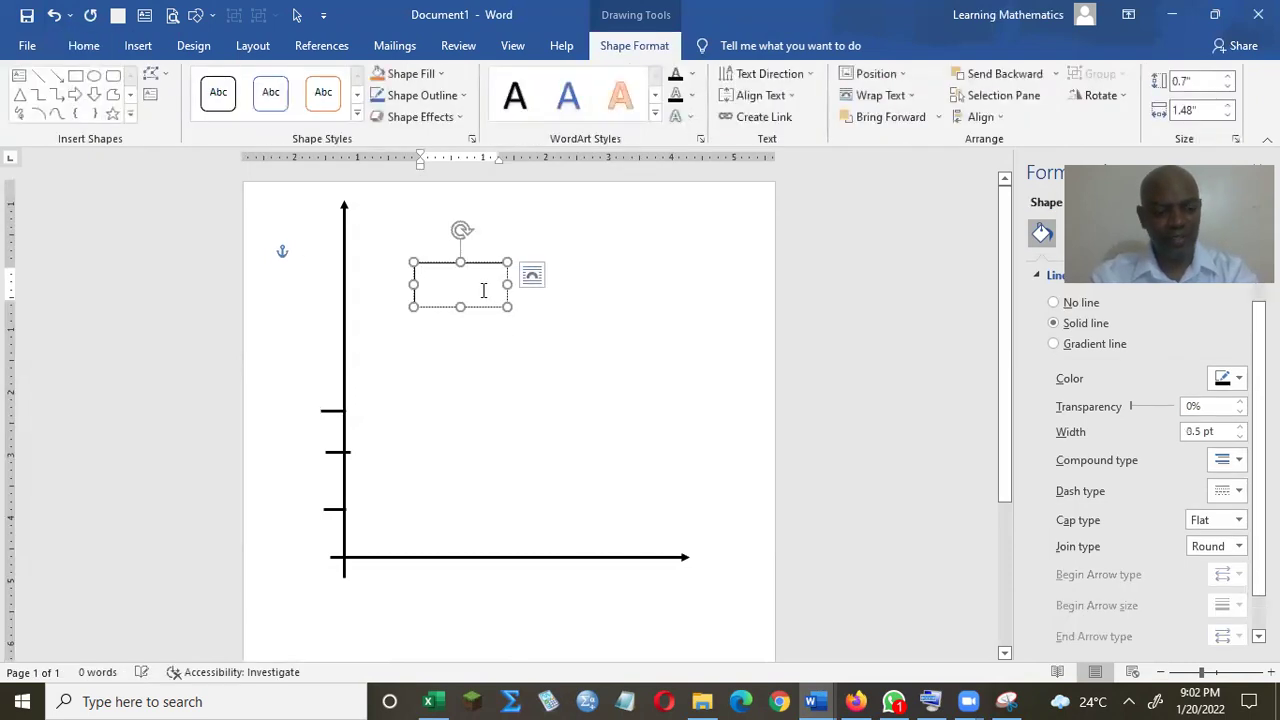
pyautogui.write('CF')
# - Make the CF text bold at 18 pt and remove the outline of its text box
pyautogui.doubleClick(422, 280)
pyautogui.click(86, 50)
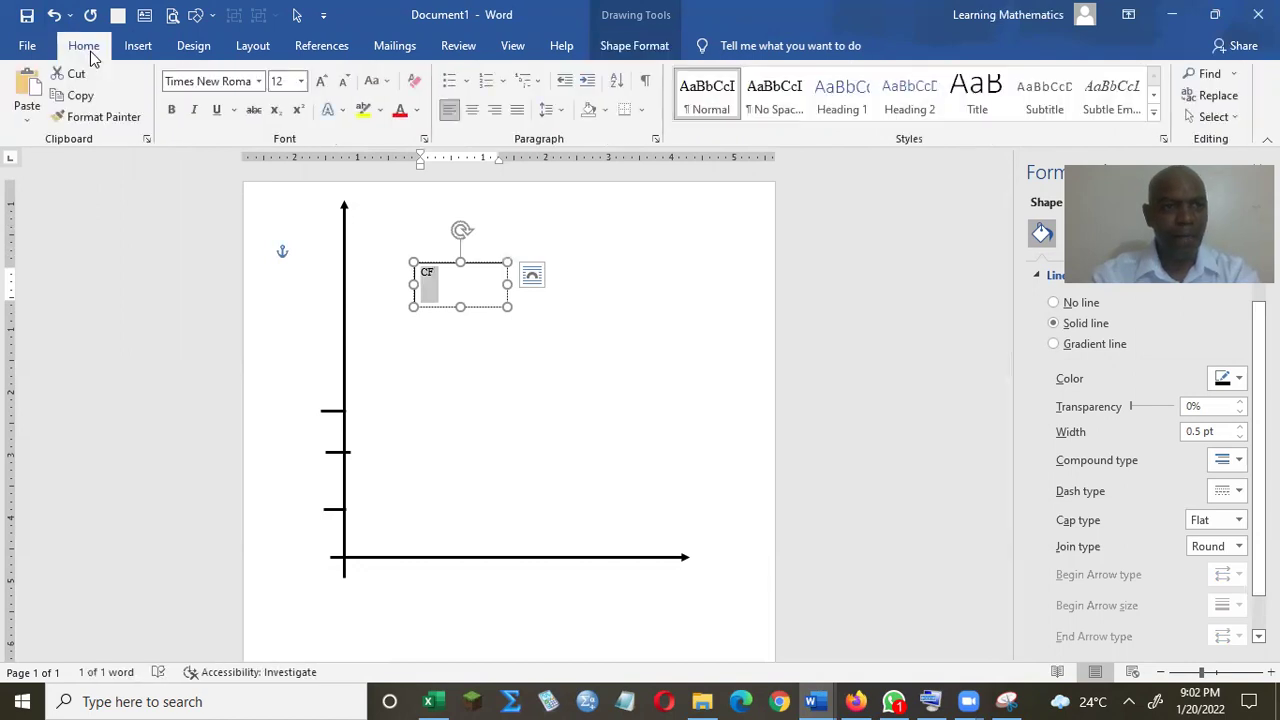
pyautogui.click(171, 109)
pyautogui.click(322, 82)
pyautogui.click(322, 82)
pyautogui.click(322, 82)
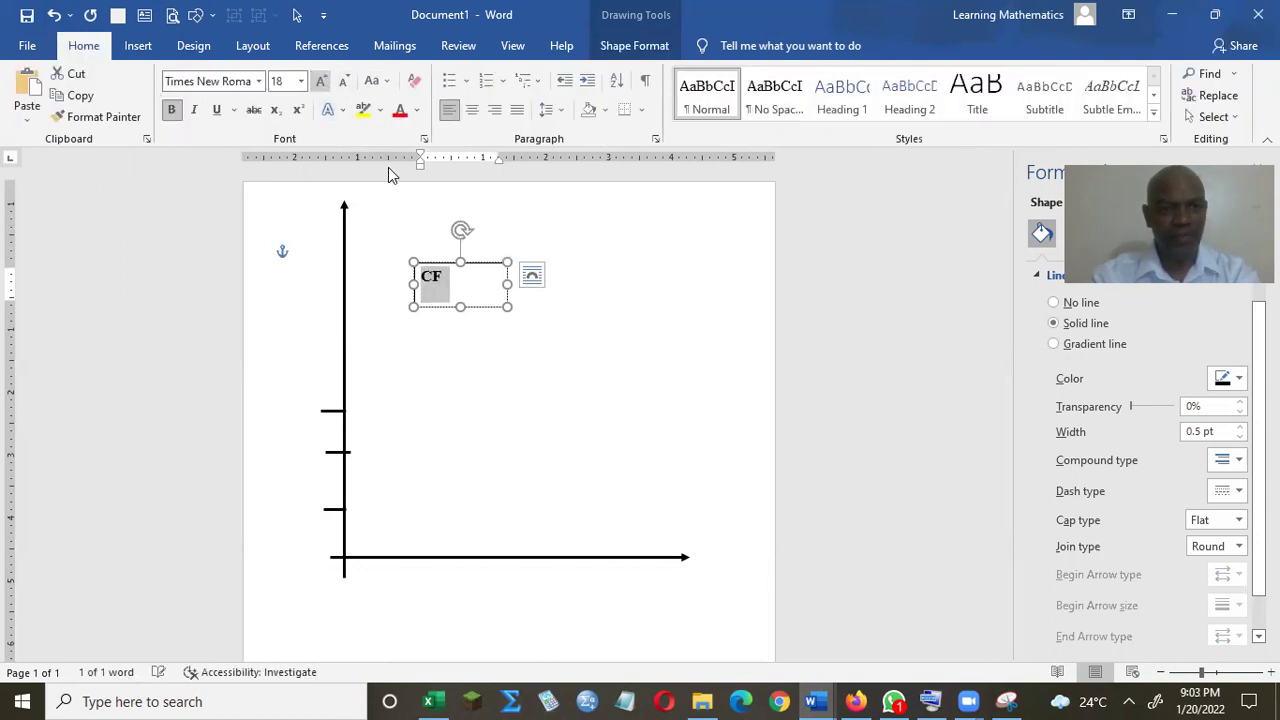
pyautogui.click(481, 305)
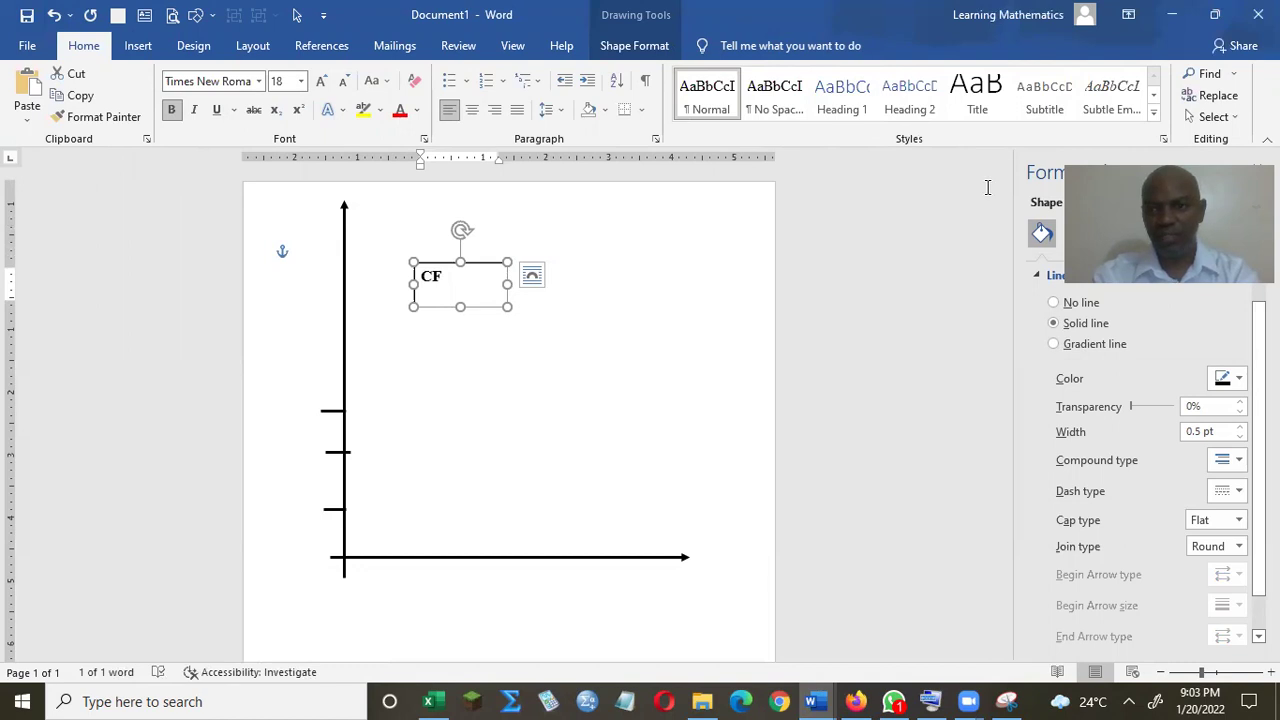
pyautogui.click(1053, 304)
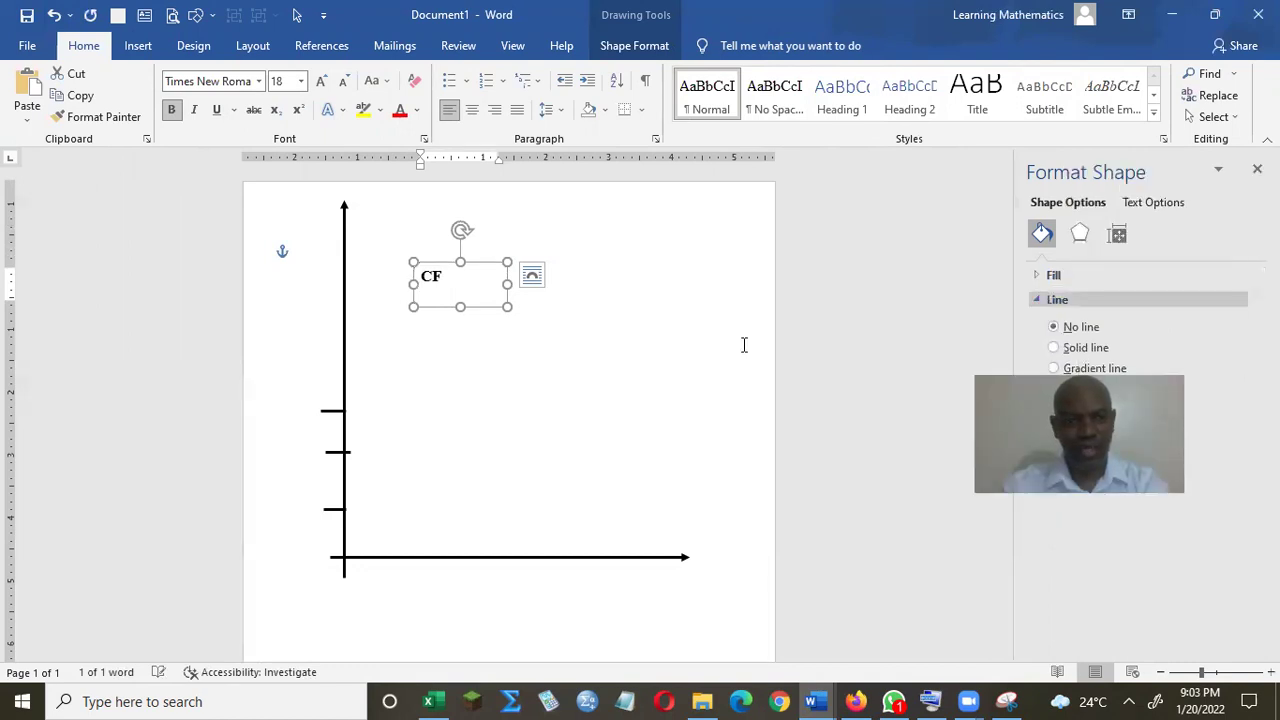
# - Give the CF text box no fill and move it so the label sits beside the vertical axis arrowhead
pyautogui.click(1053, 275)
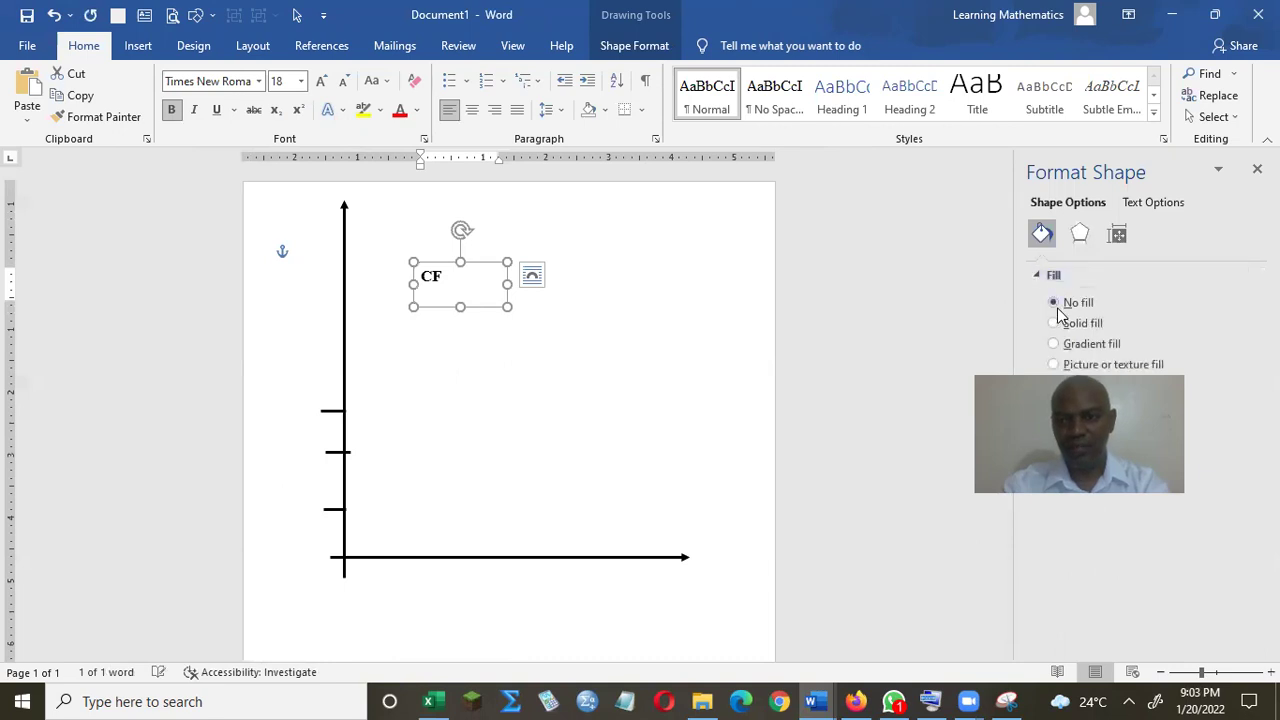
pyautogui.moveTo(483, 262); pyautogui.dragTo(378, 198)
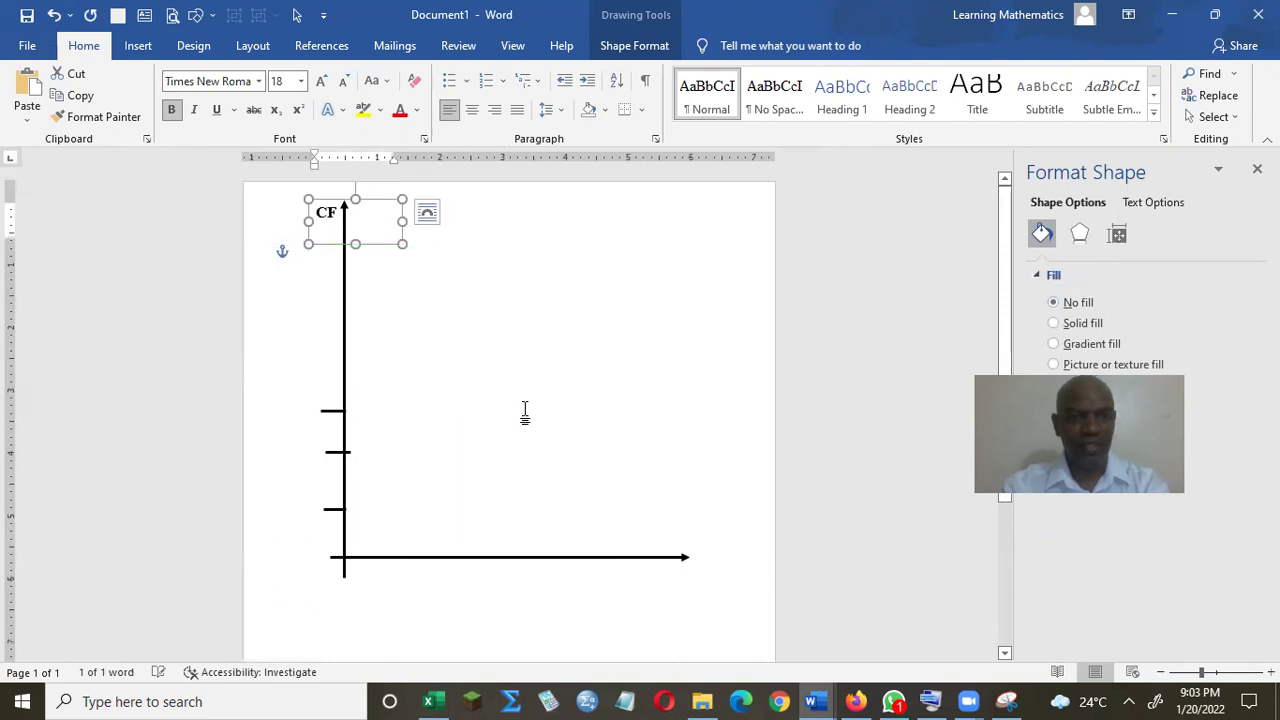
# - Paste a copy of the CF text box, place it below the middle of the horizontal axis and change its text to Time
pyautogui.hotkey('ctrl', 'v')
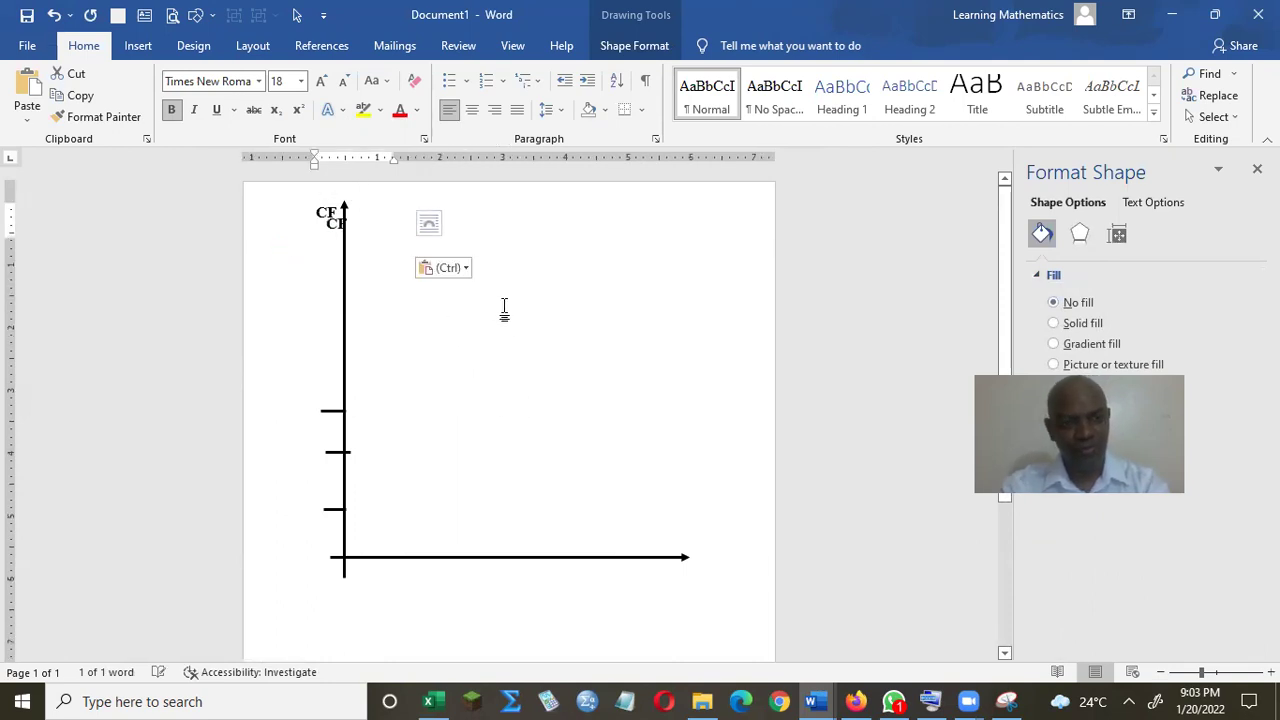
pyautogui.moveTo(410, 235); pyautogui.dragTo(554, 571)
pyautogui.click(537, 598)
pyautogui.press('BackSpace')
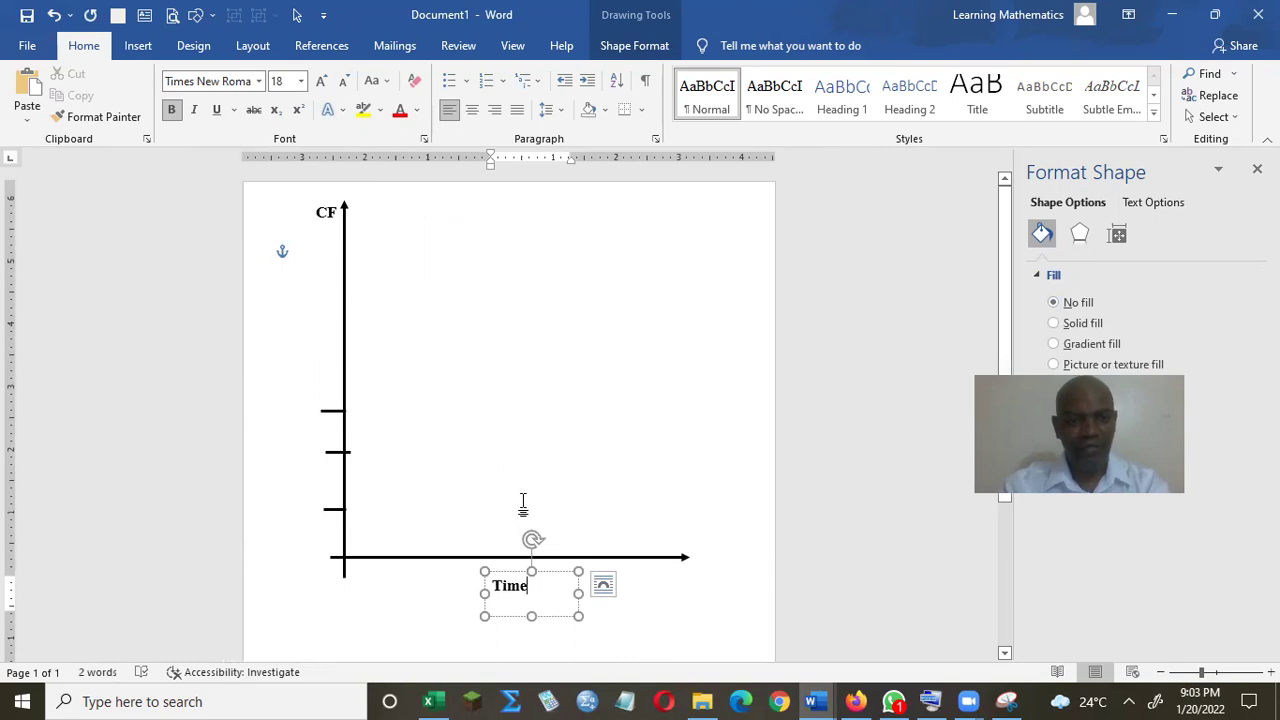
# - In CFG Microsoft Drawings, undo the deletion of the <10 label under the origin and consult the points table in MATH121B Worksheet 20 1 2022
pyautogui.click(1176, 14)
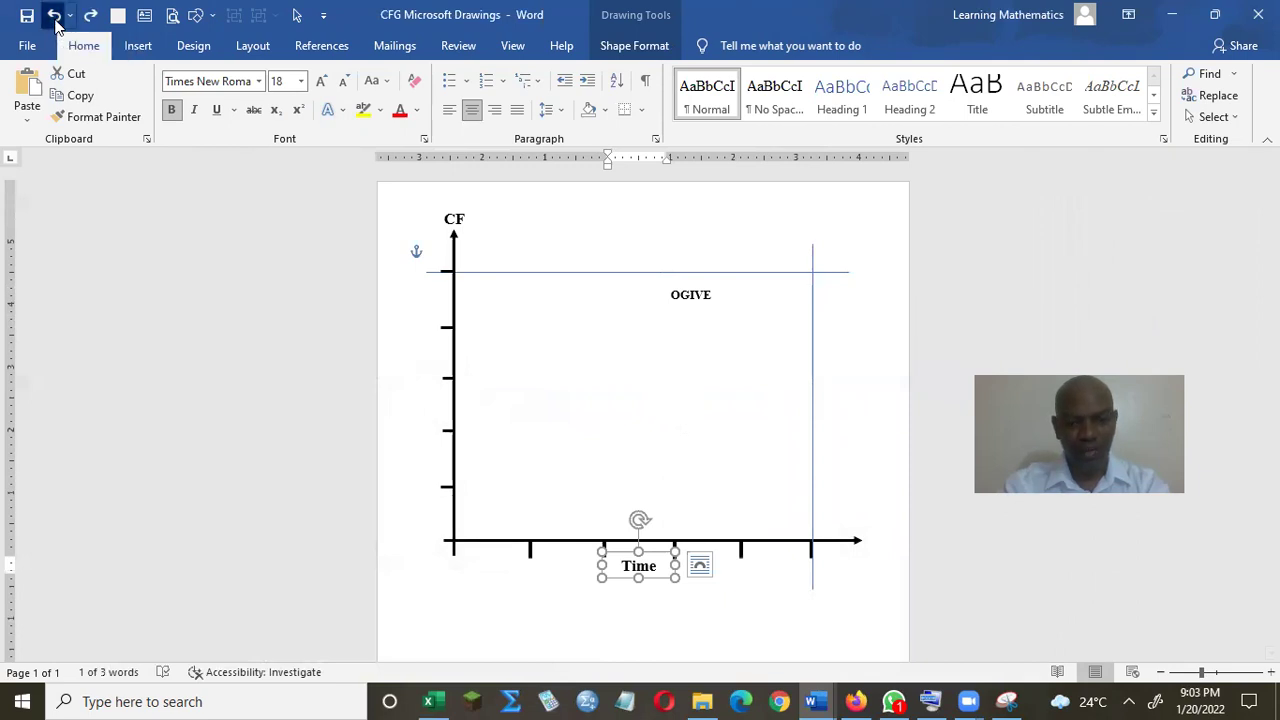
pyautogui.click(55, 16)
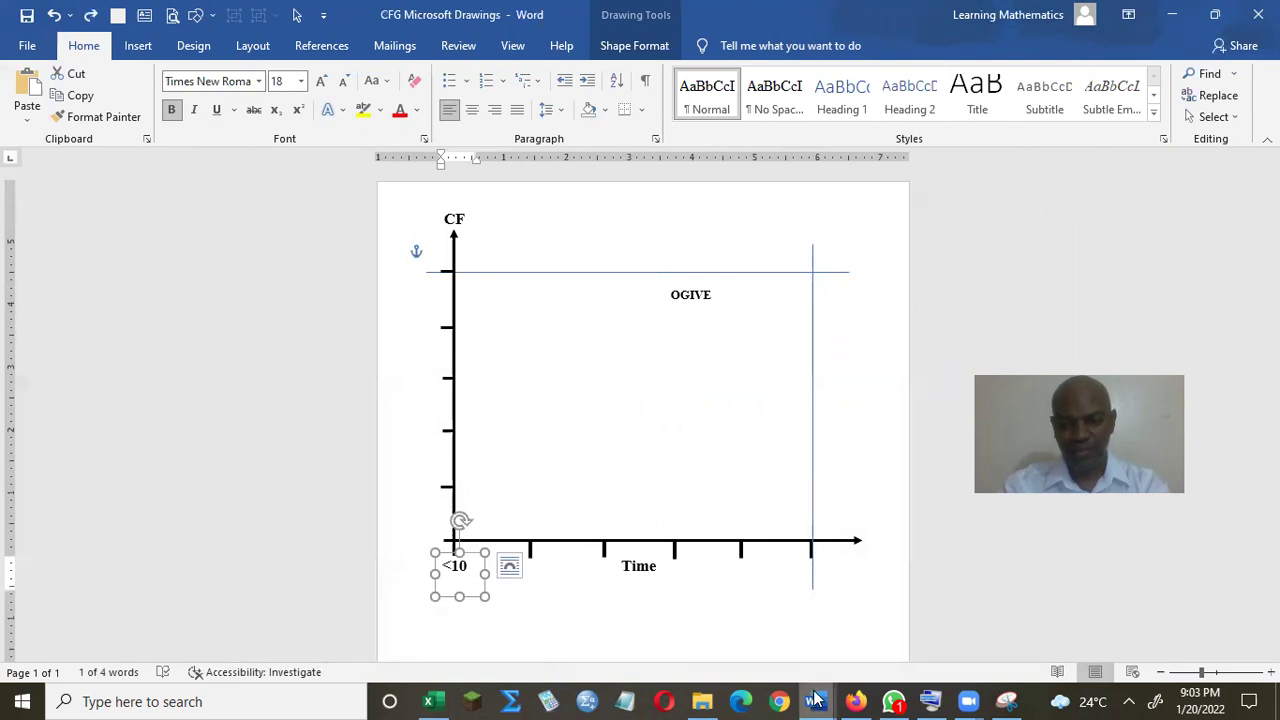
pyautogui.click(910, 629)
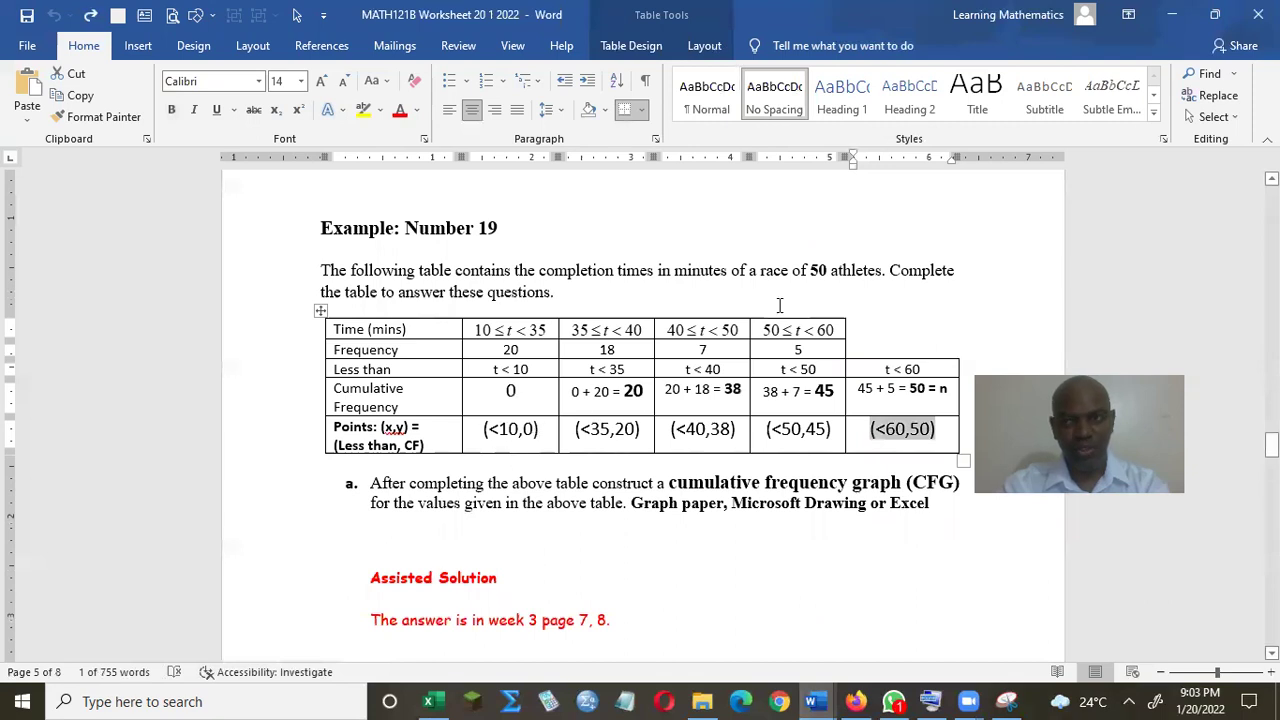
pyautogui.click(1170, 17)
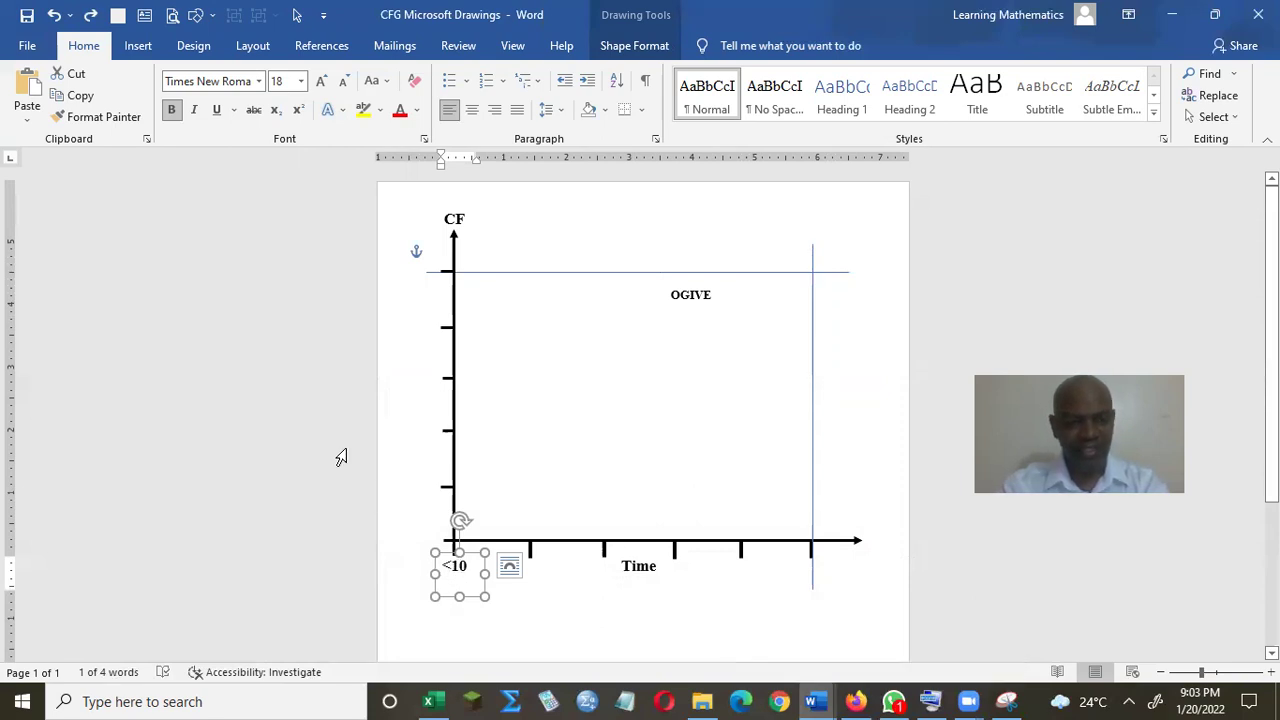
# - Undo further deletions in CFG Microsoft Drawings to restore the <20, <30, <40, <50 and <60 labels along the horizontal axis
pyautogui.click(55, 16)
pyautogui.click(55, 16)
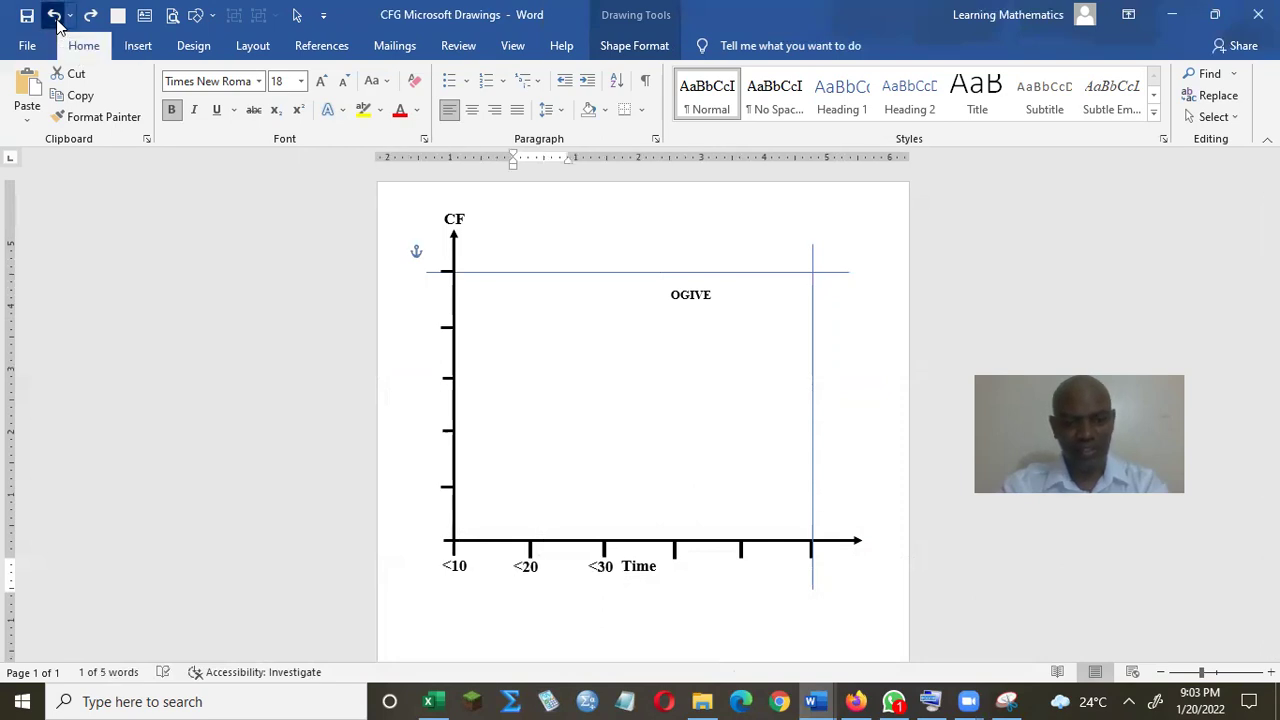
pyautogui.click(55, 16)
pyautogui.click(55, 16)
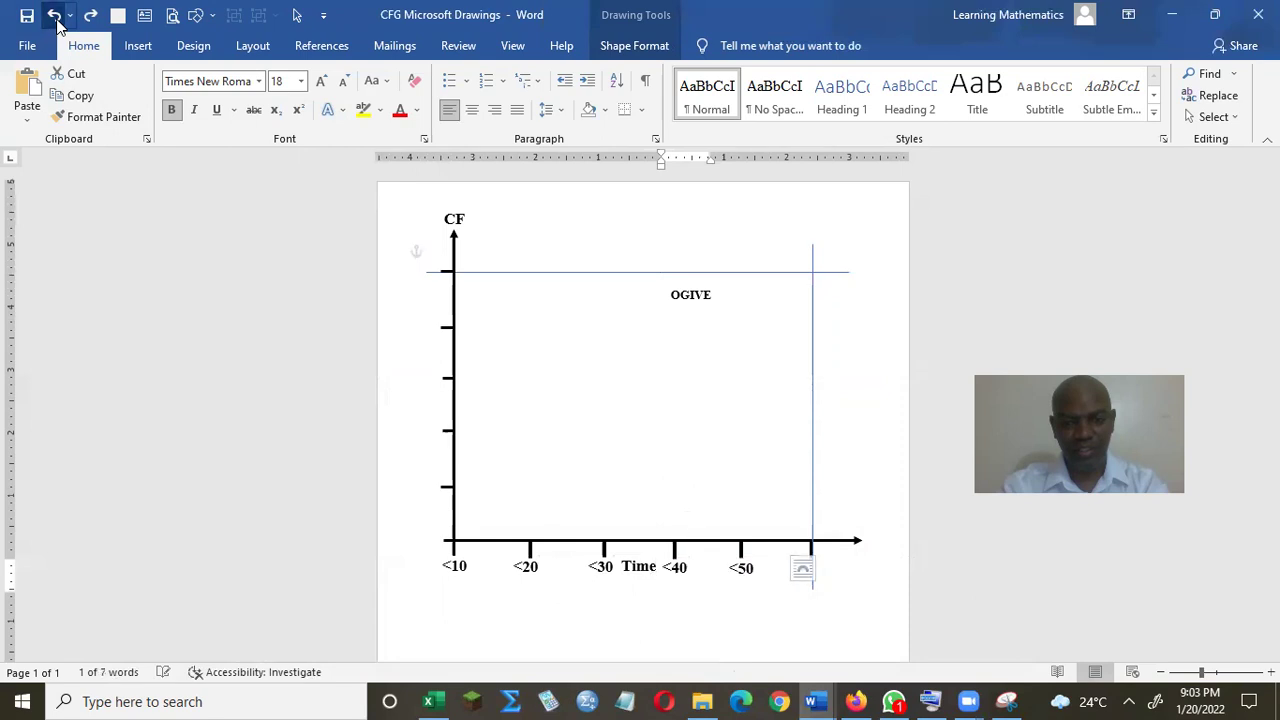
pyautogui.click(55, 16)
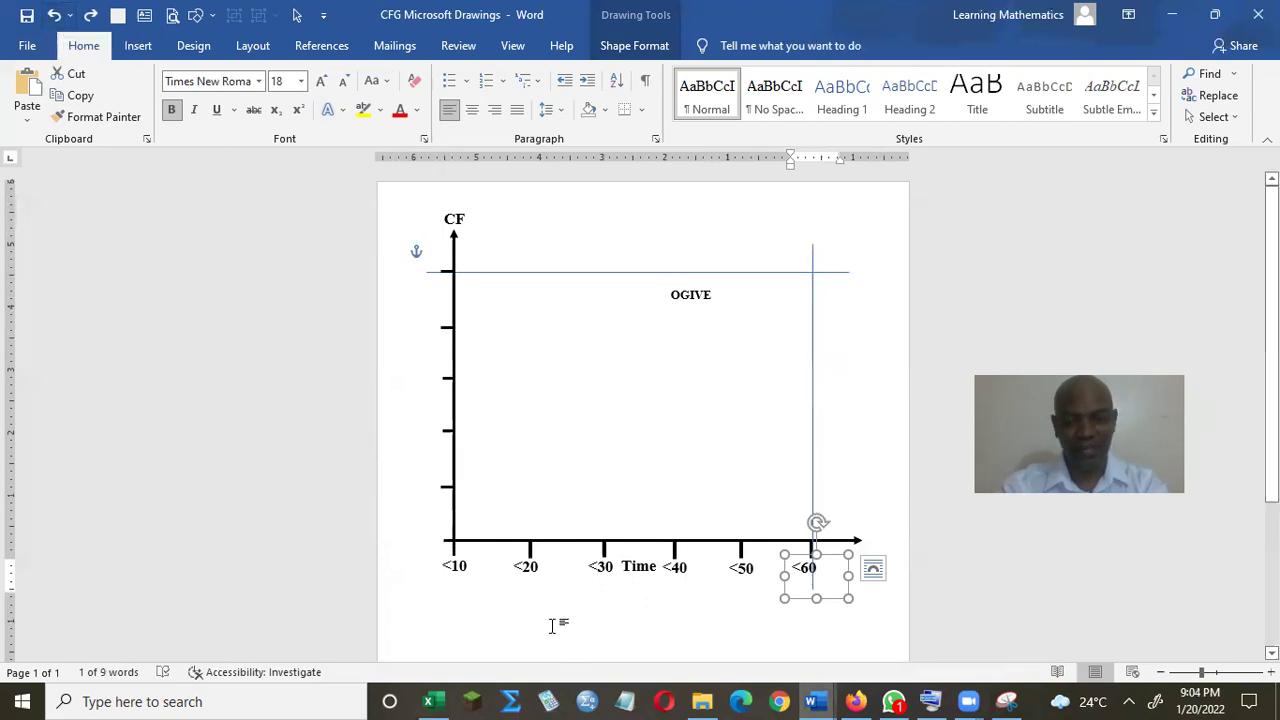
# - Check the cumulative frequency points of Example Number 19 in the worksheet and return to CFG Microsoft Drawings
pyautogui.moveTo(815, 700)
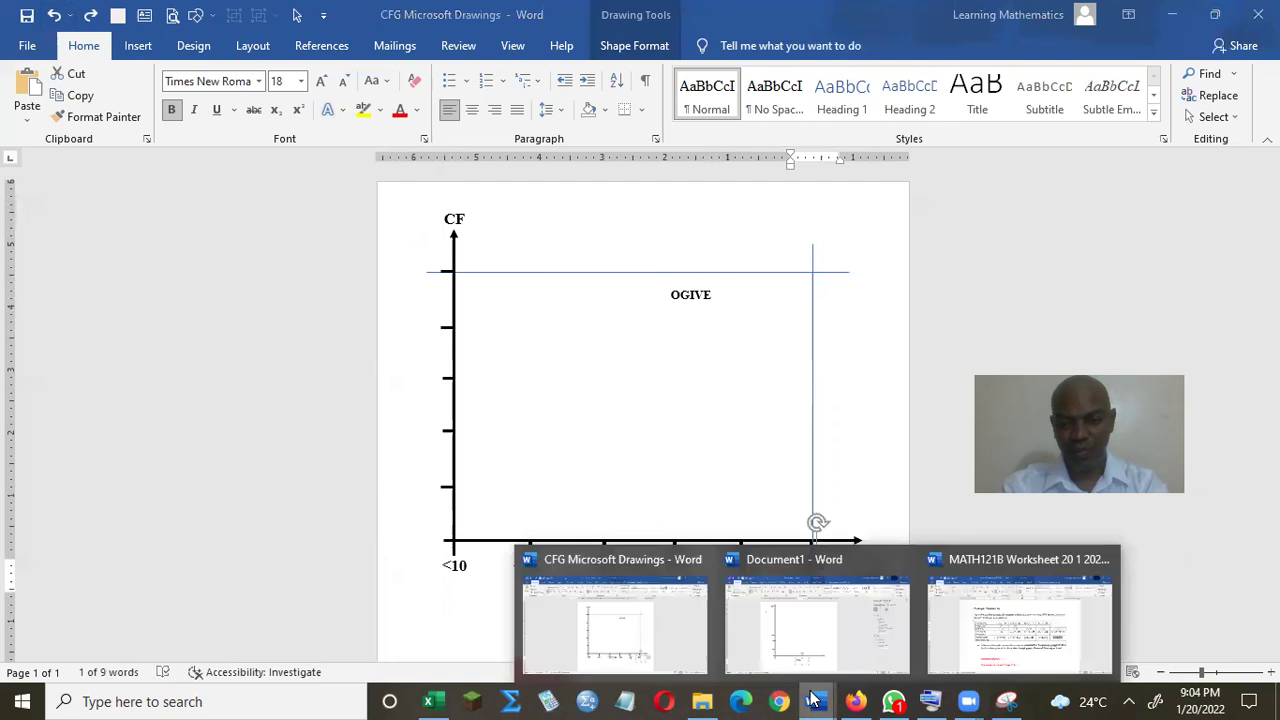
pyautogui.click(1043, 622)
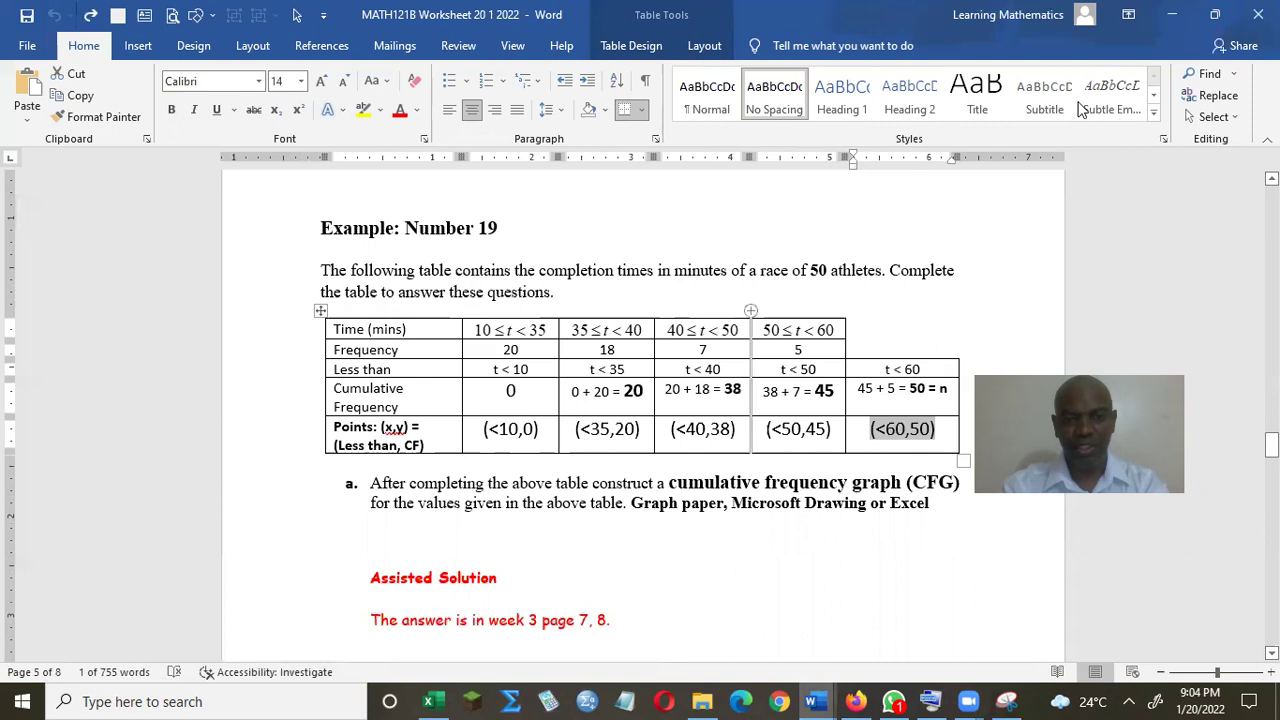
pyautogui.click(1170, 20)
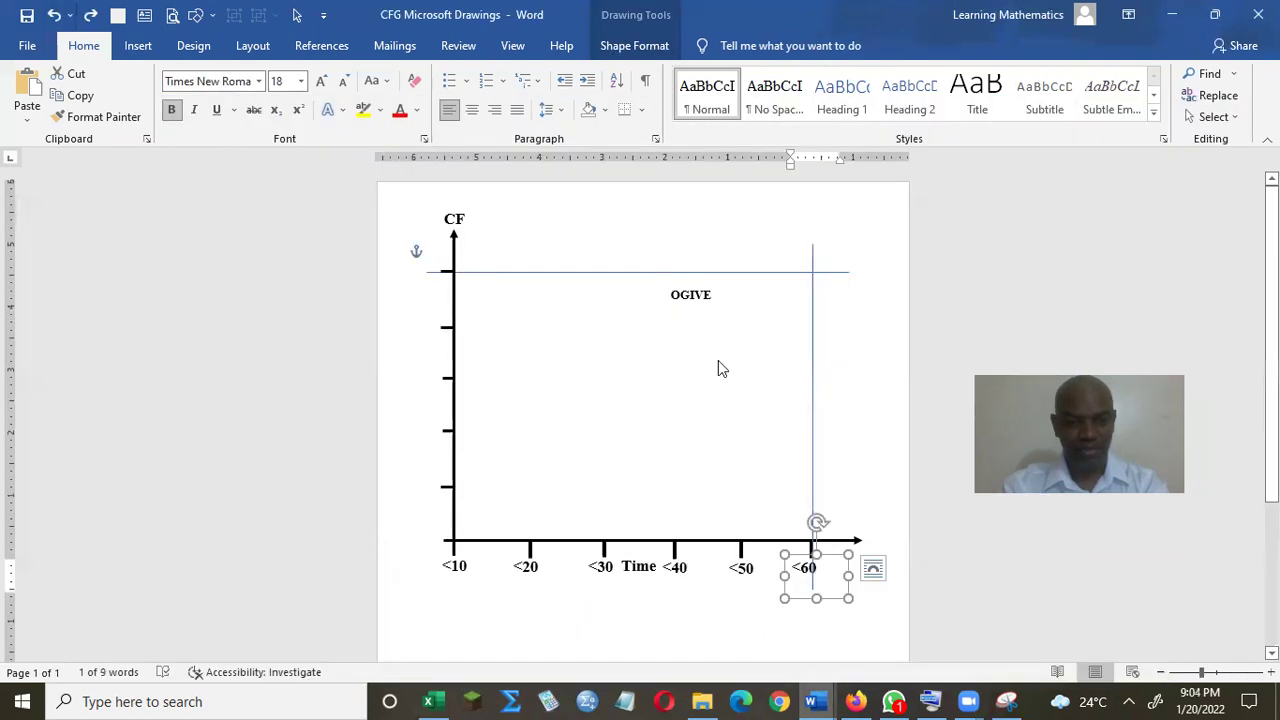
# - Undo further deletions to restore the 0, 10, 20, 30, 40 and 50 labels along the vertical axis
pyautogui.click(54, 15)
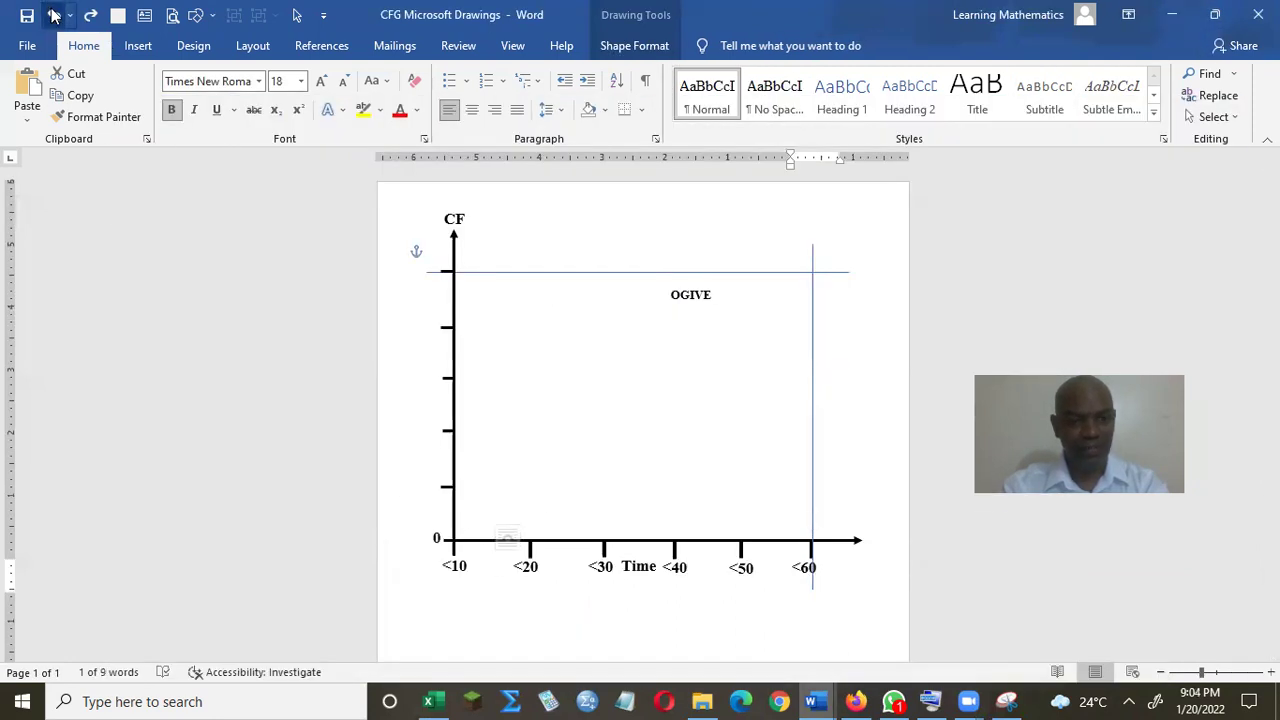
pyautogui.click(54, 15)
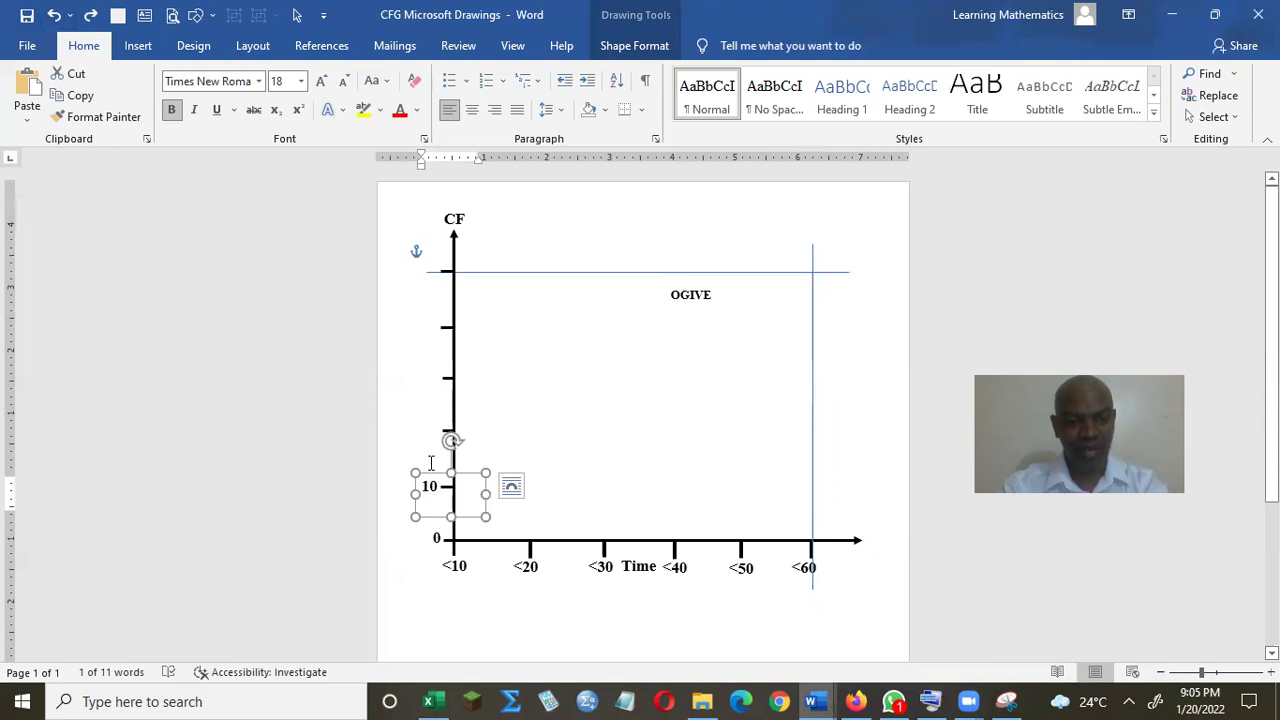
pyautogui.click(55, 15)
pyautogui.click(55, 15)
pyautogui.click(55, 15)
pyautogui.click(55, 15)
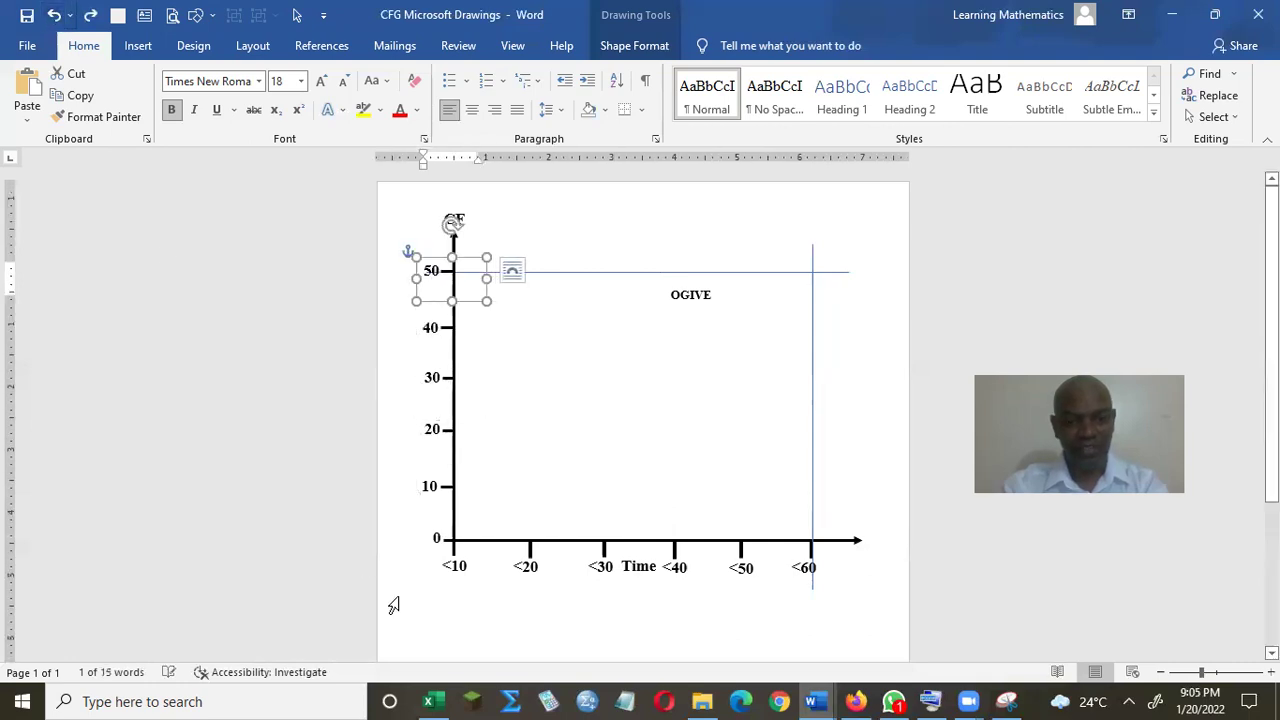
# - Check the worksheet's points table again, then undo one more deletion in CFG Microsoft Drawings to restore the point marker at the origin
pyautogui.moveTo(817, 701)
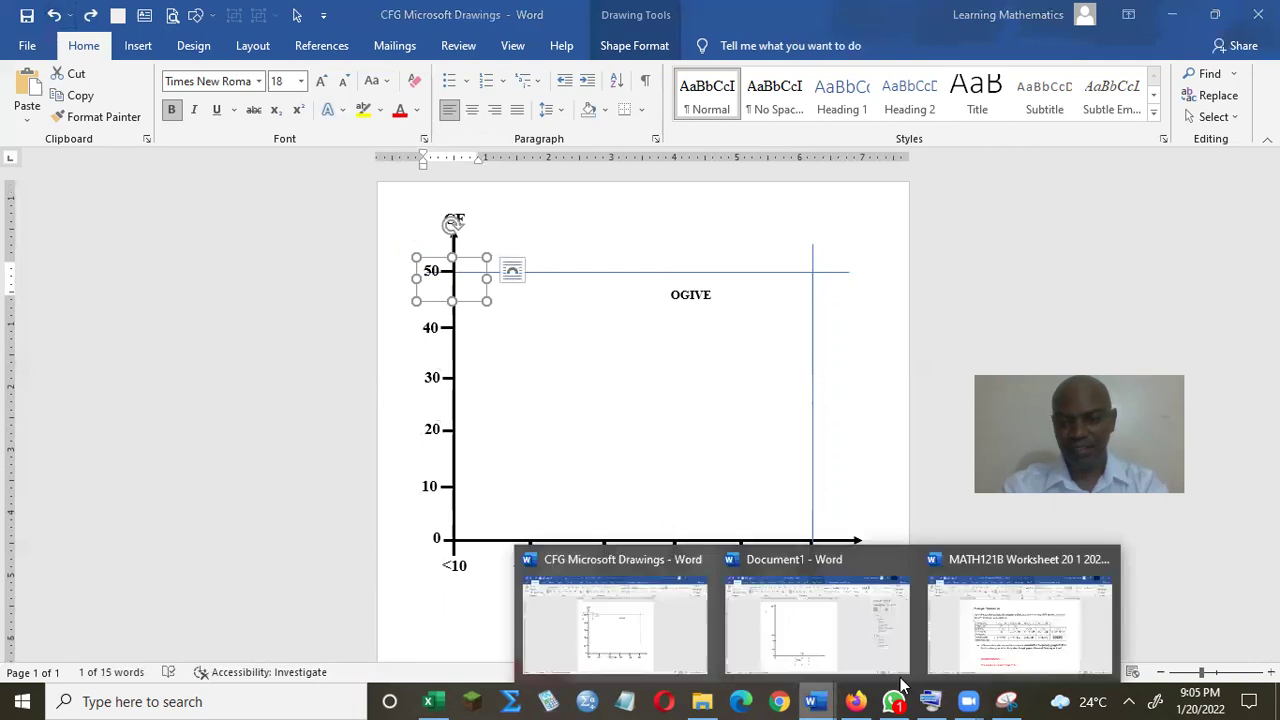
pyautogui.click(971, 651)
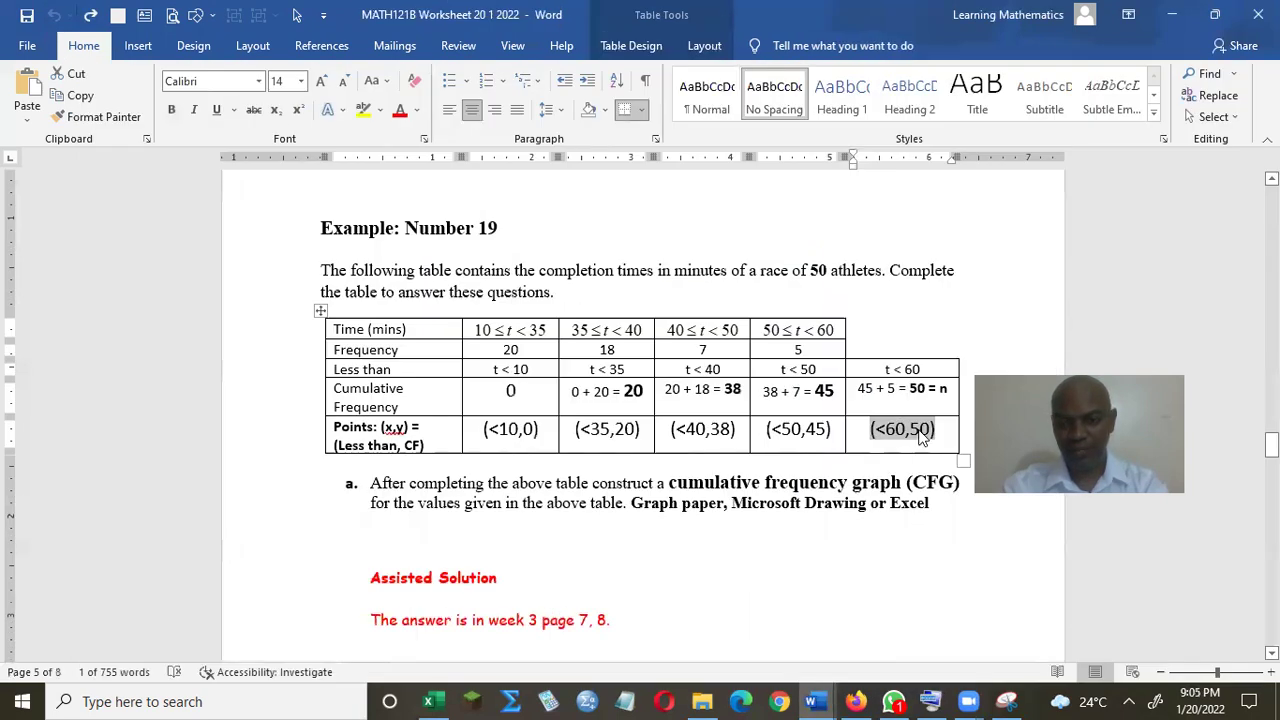
pyautogui.click(1172, 14)
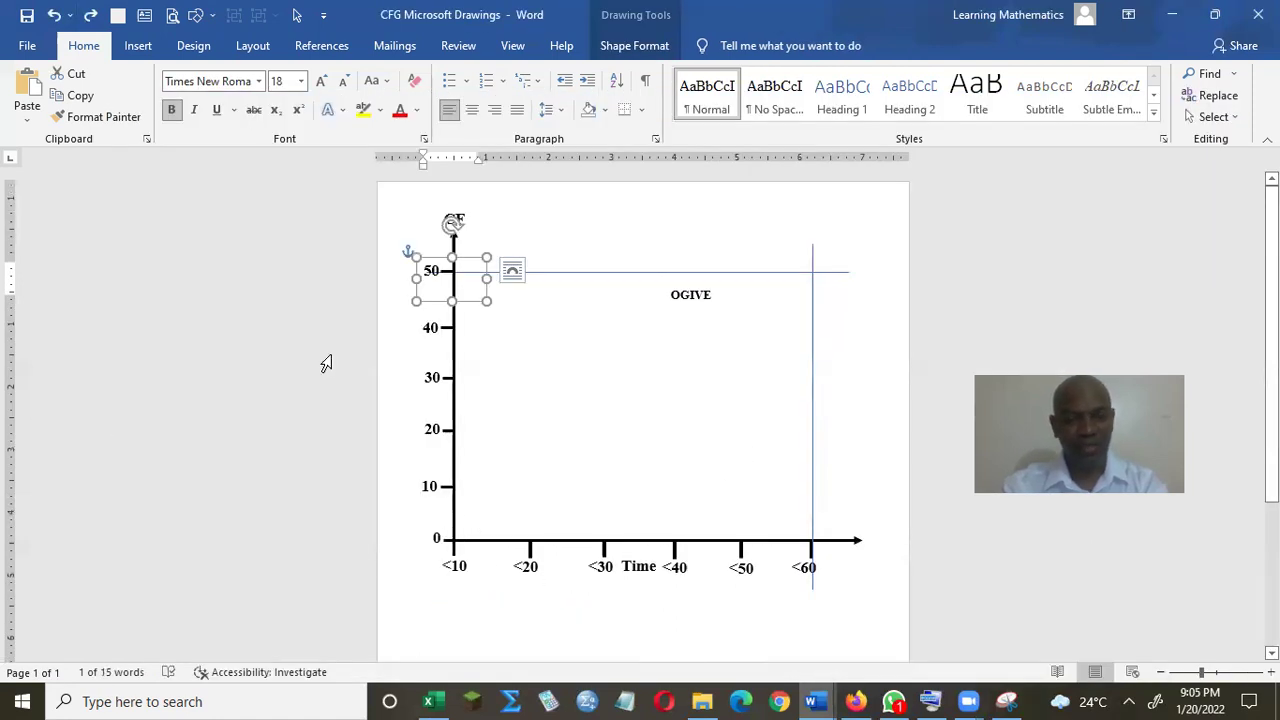
pyautogui.click(55, 16)
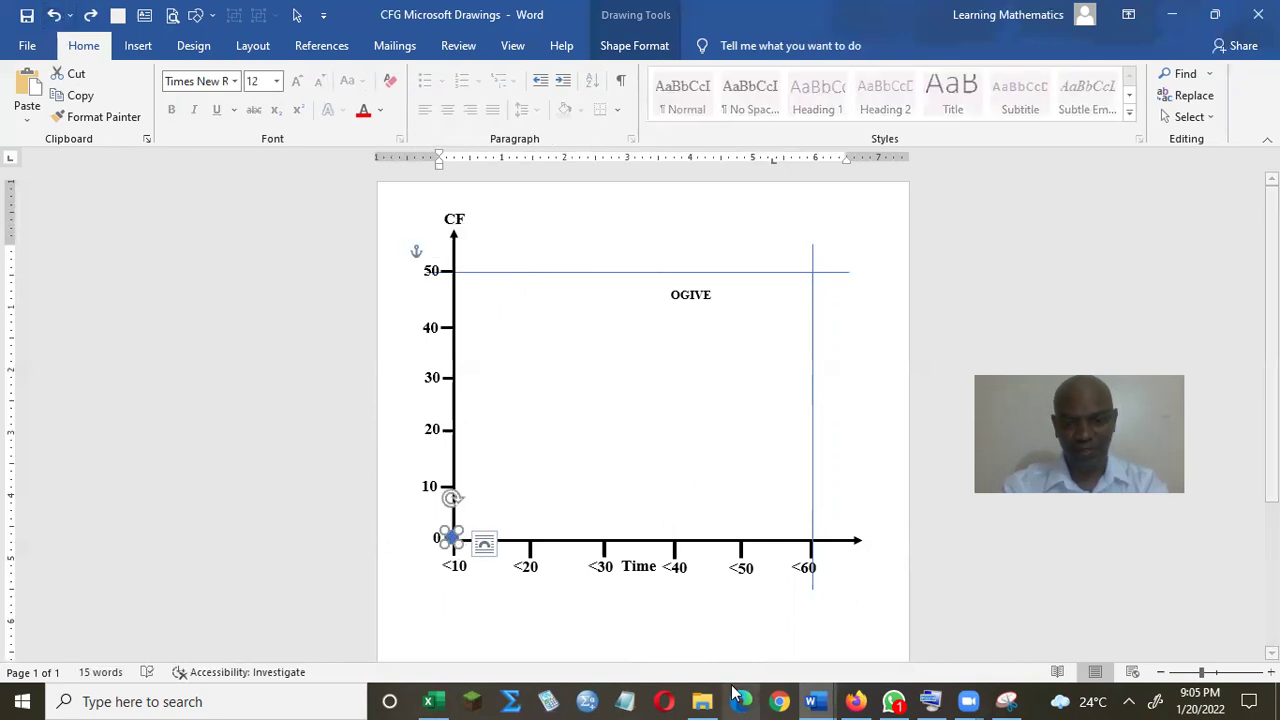
# - Switch to Document1 and draw a small ellipse about 0.13" high and 0.18" wide in the graph area
pyautogui.moveTo(817, 701)
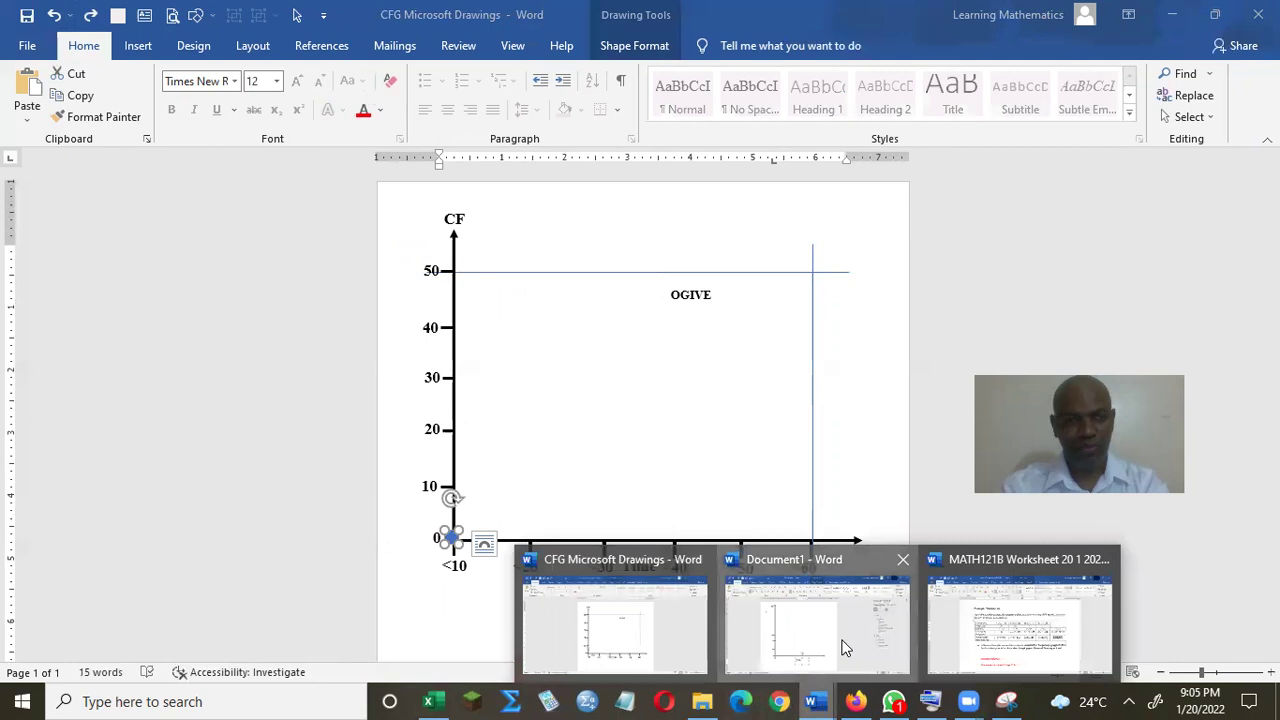
pyautogui.click(843, 648)
pyautogui.click(213, 17)
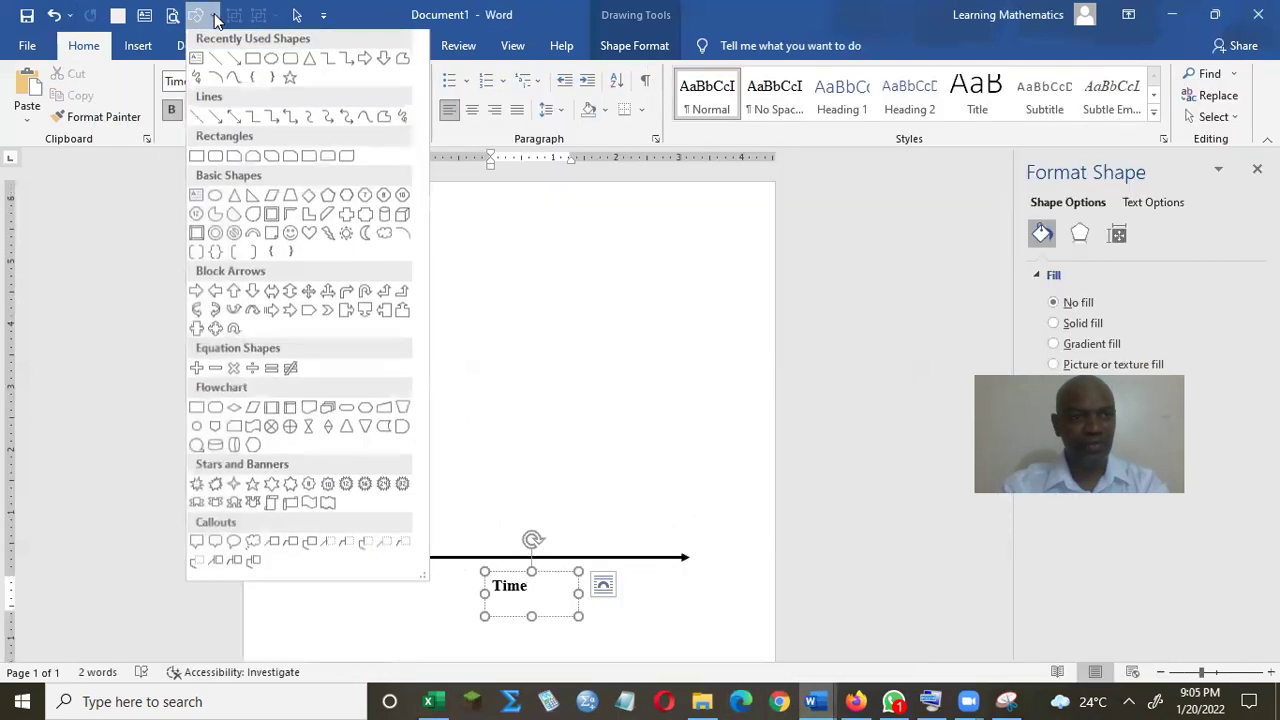
pyautogui.click(271, 62)
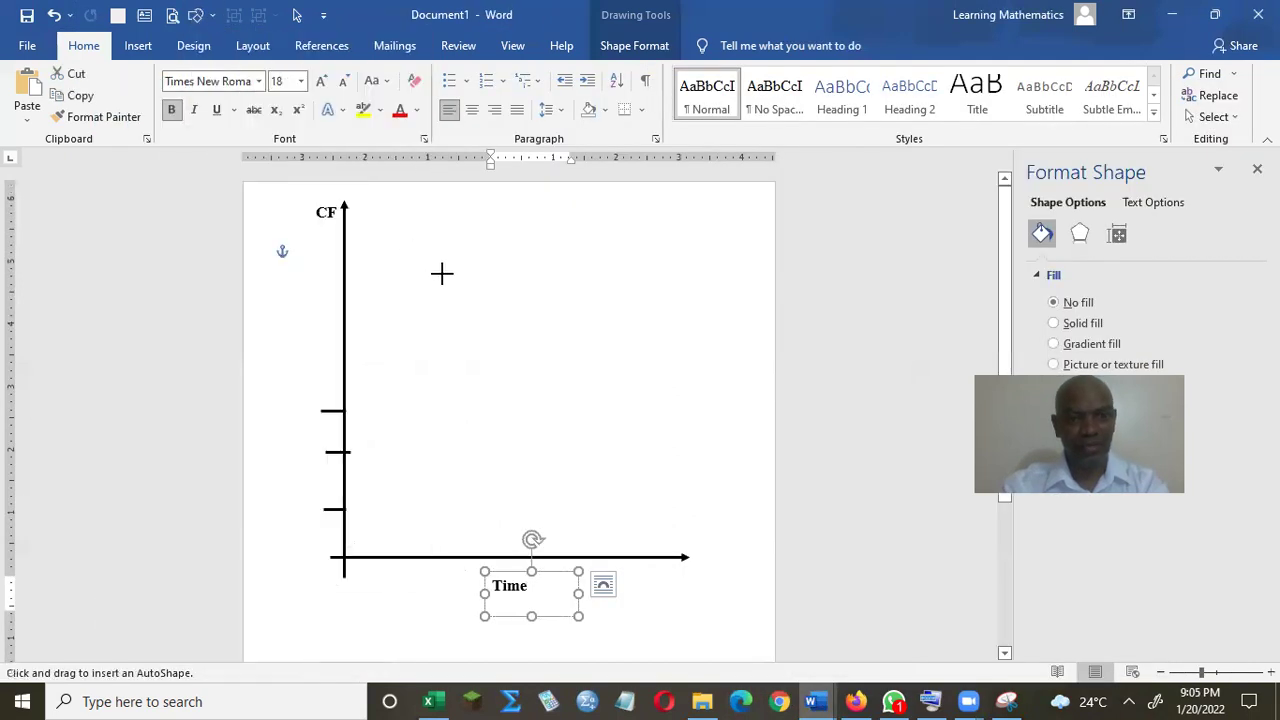
pyautogui.click(451, 282)
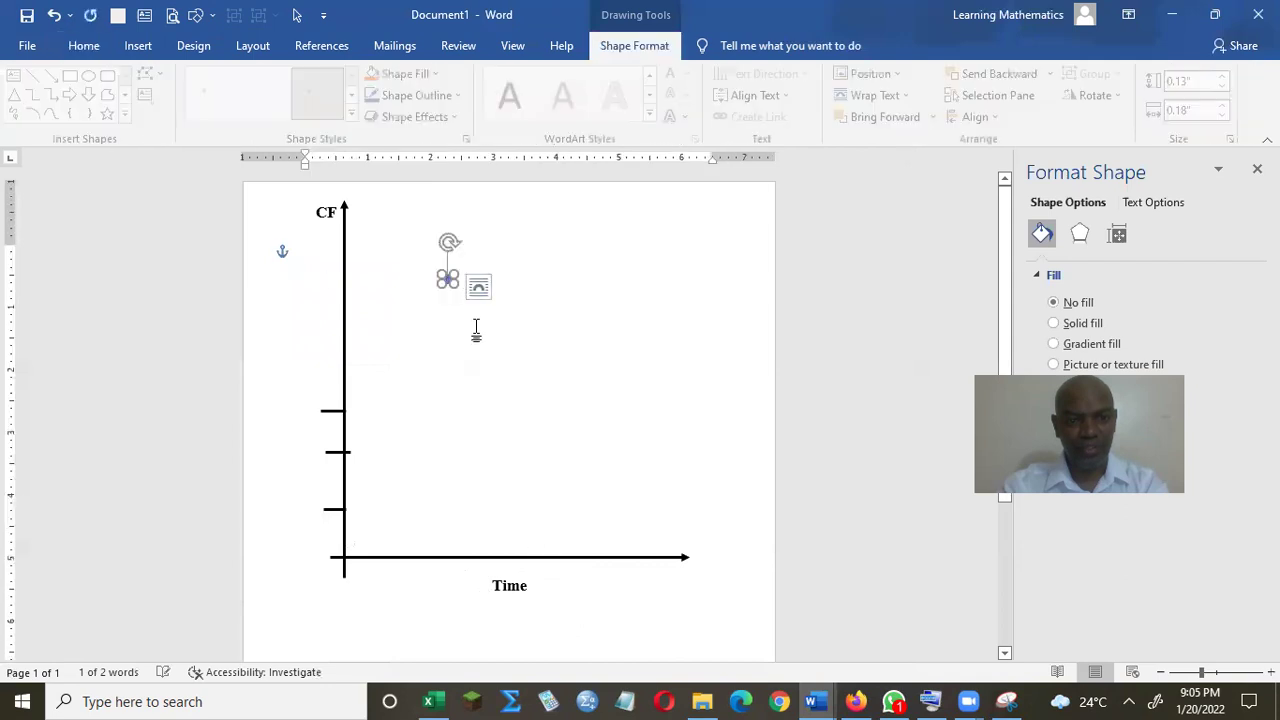
# - Set the ellipse's height to 0.18" to make it a circular point marker
pyautogui.click(1192, 81)
pyautogui.write('0.18')
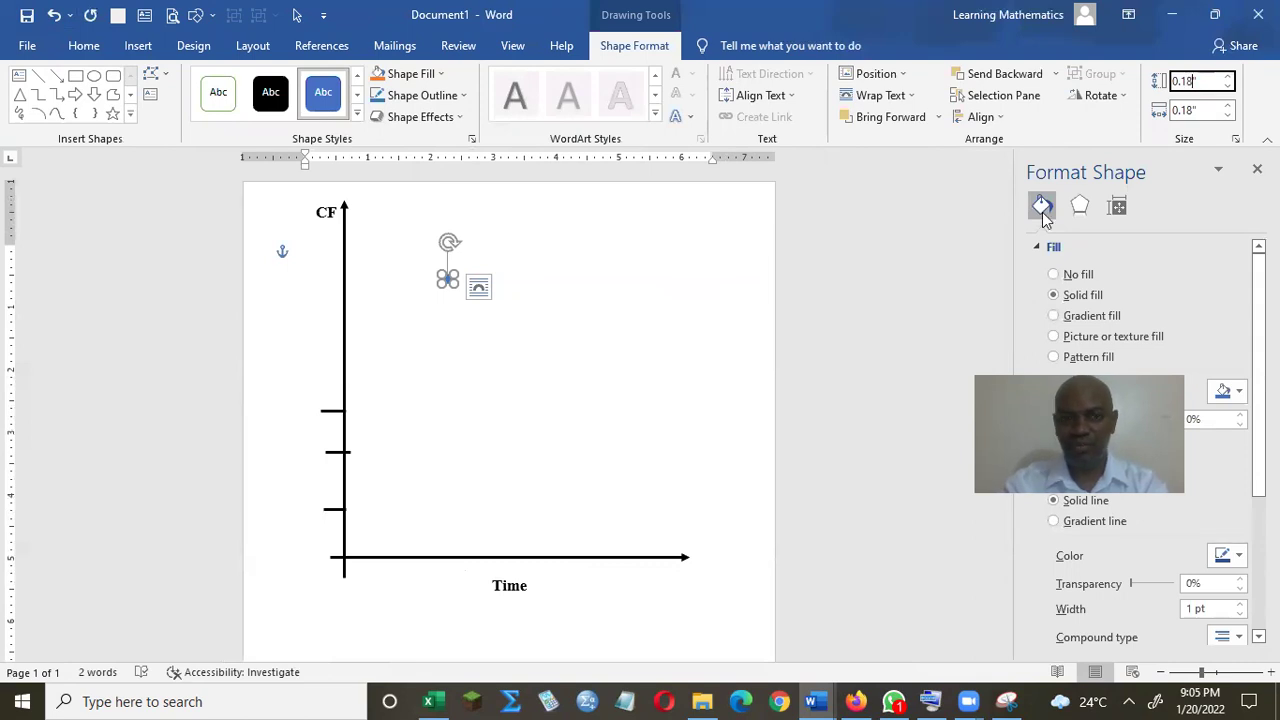
pyautogui.click(594, 317)
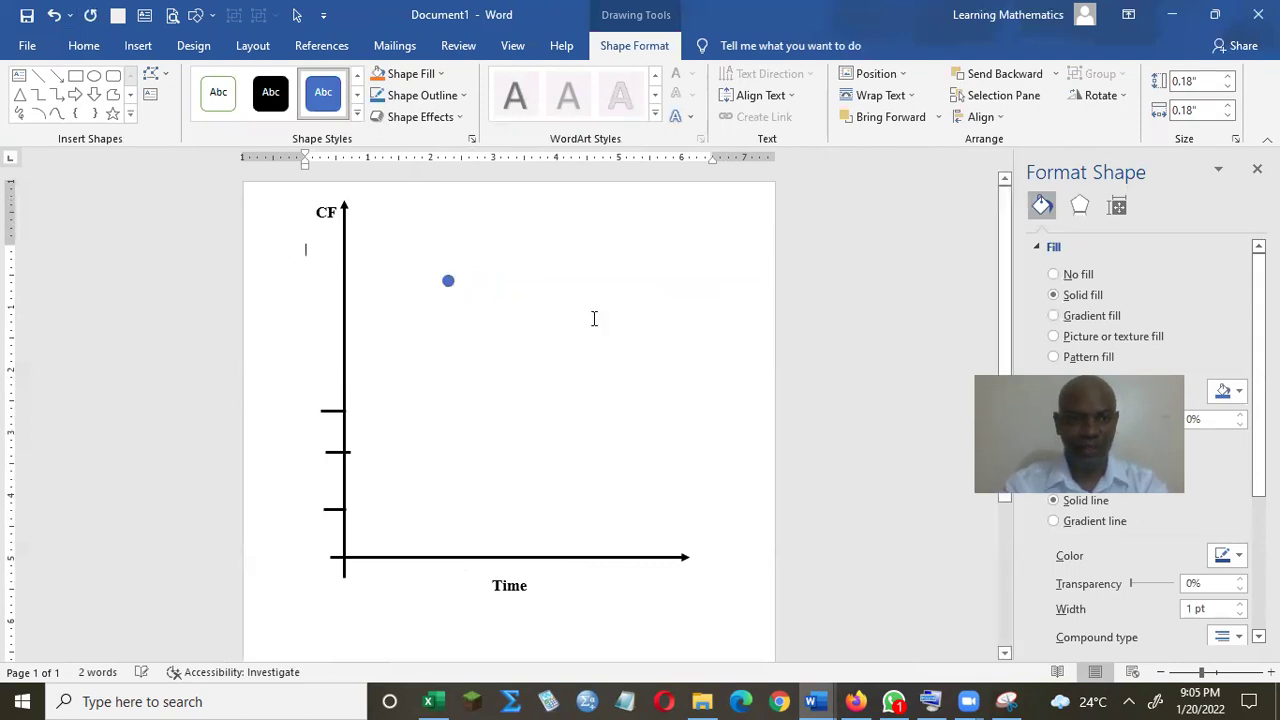
pyautogui.click(448, 283)
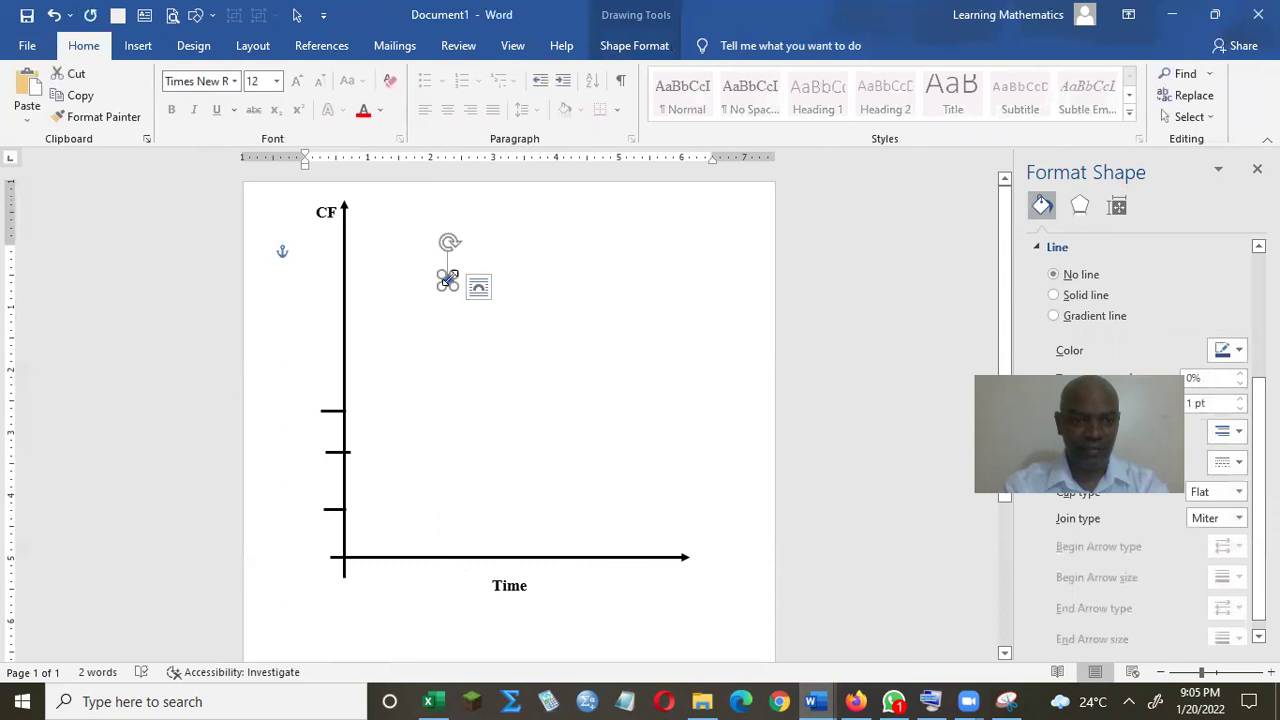
pyautogui.moveTo(448, 283); pyautogui.dragTo(402, 311)
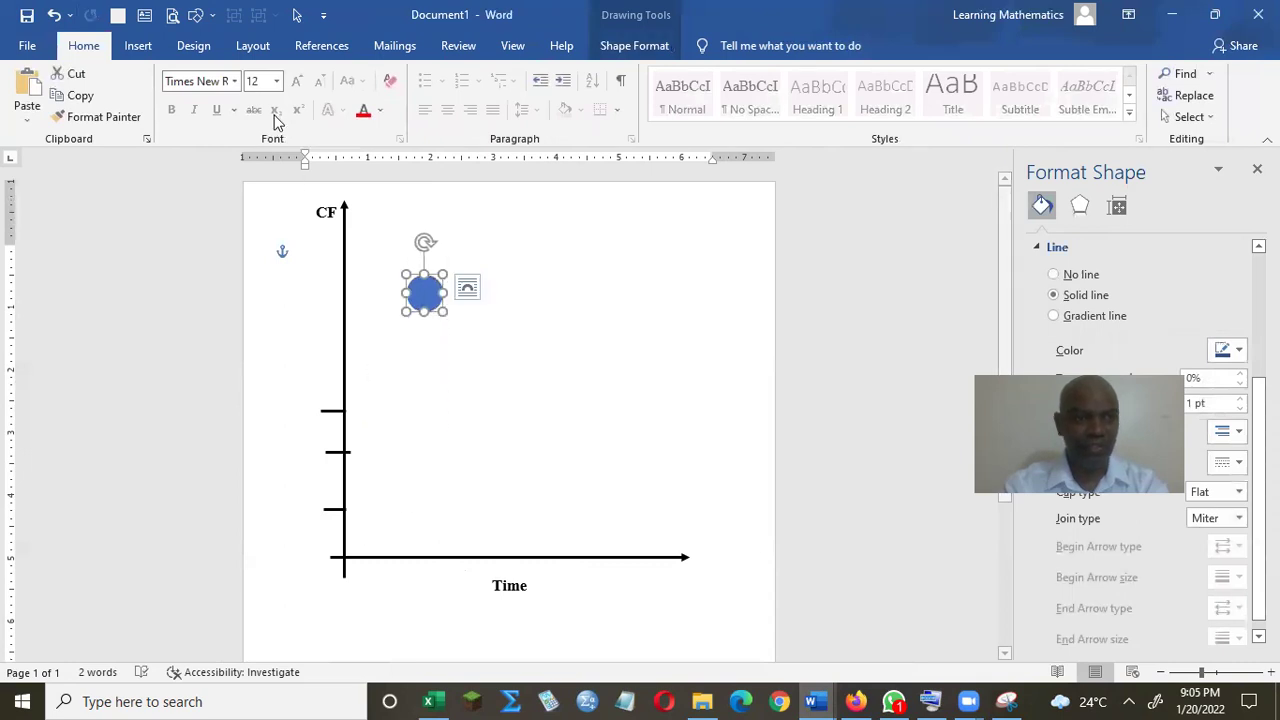
pyautogui.click(54, 15)
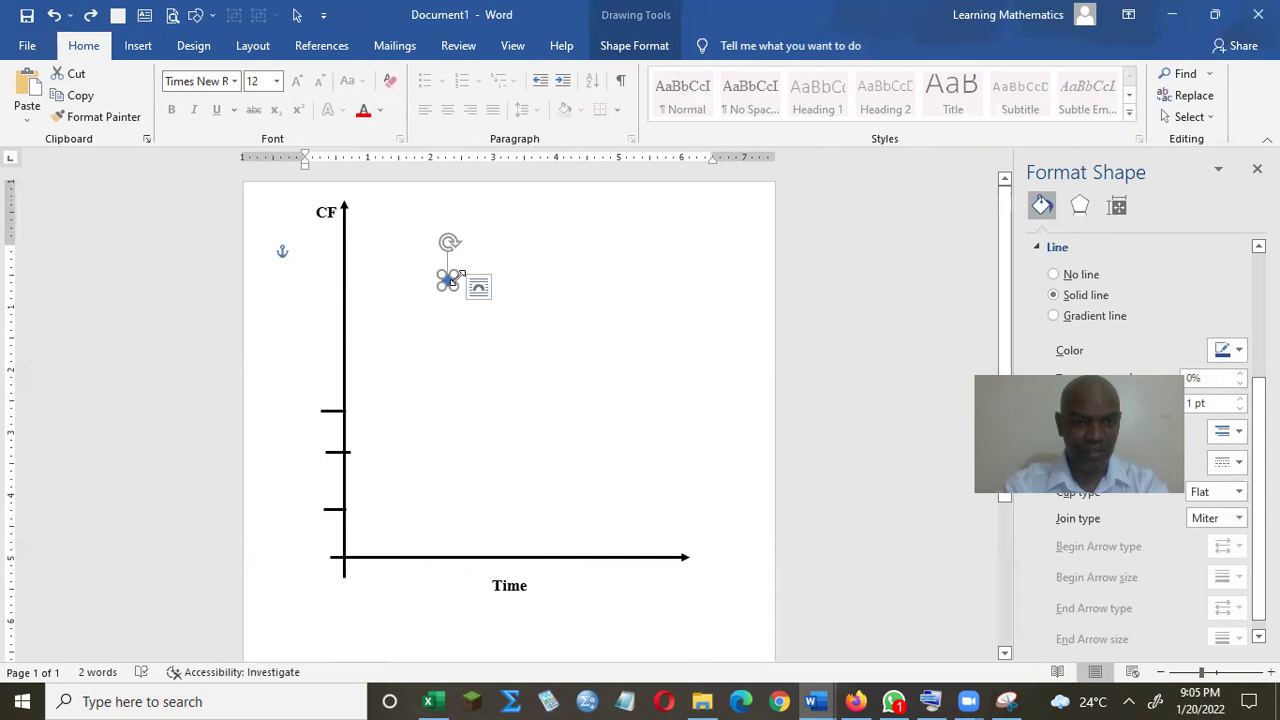
pyautogui.moveTo(447, 283); pyautogui.dragTo(423, 337)
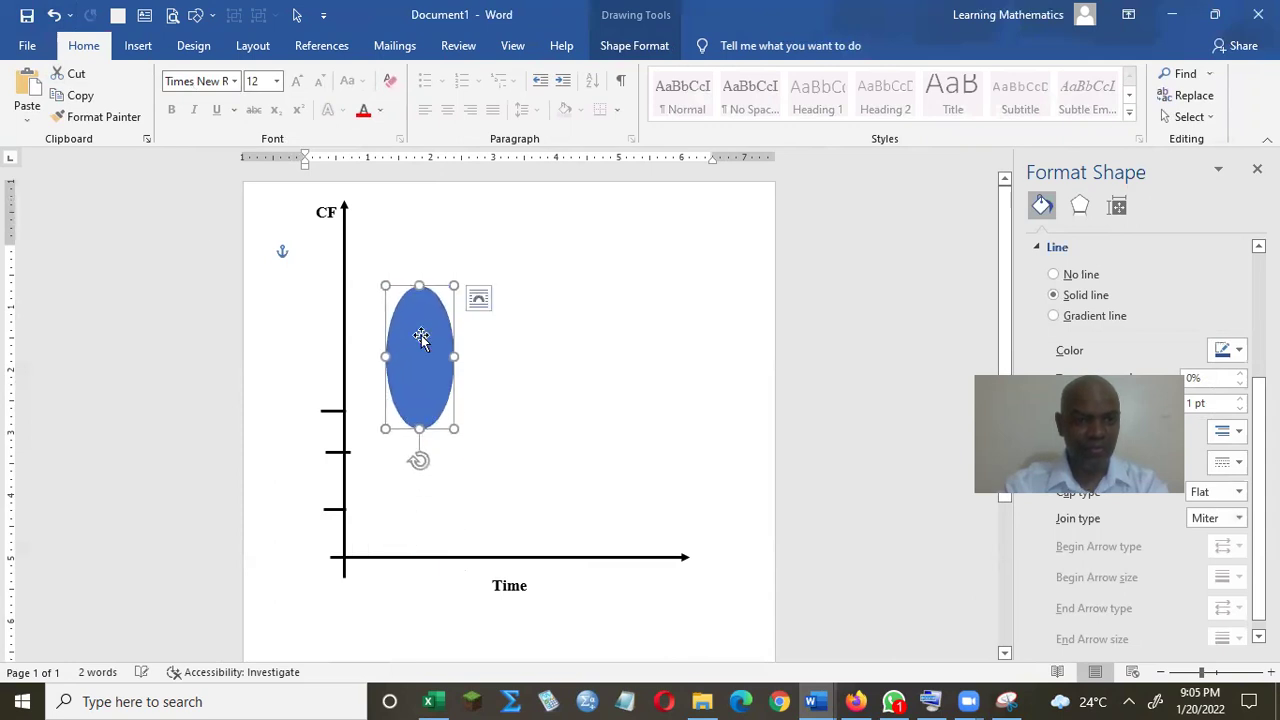
pyautogui.click(54, 15)
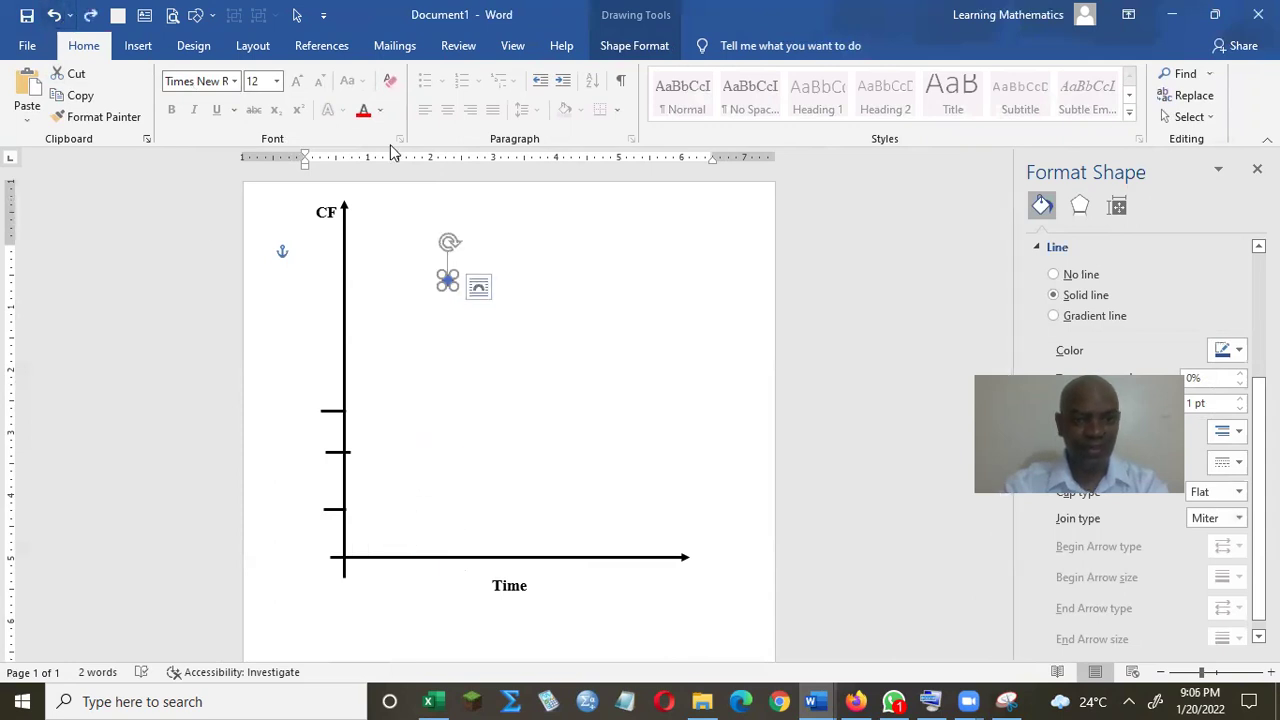
pyautogui.moveTo(447, 283); pyautogui.dragTo(420, 347)
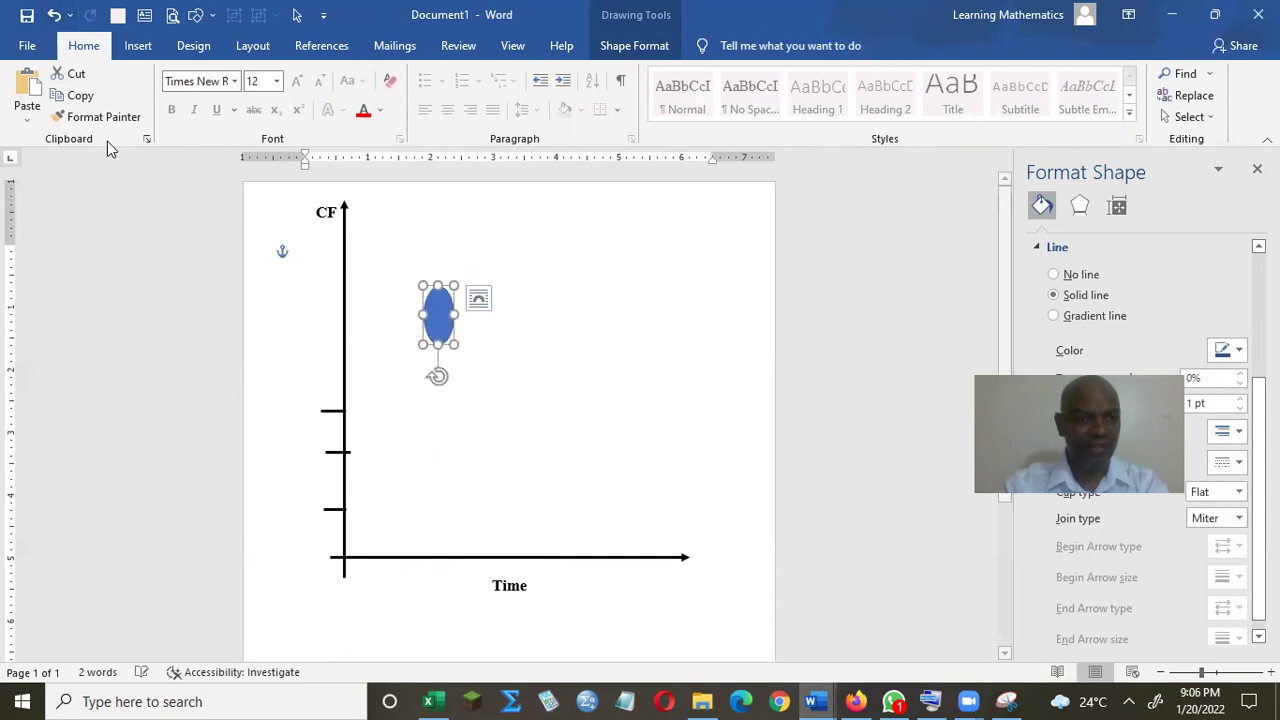
pyautogui.click(55, 15)
# - Nudge the circular point marker down and left until it sits on the origin where the two axes cross
pyautogui.press('Down')
pyautogui.press('Down')
pyautogui.press('Down')
pyautogui.press('Down')
pyautogui.press('Down')
pyautogui.press('Down')
pyautogui.press('Down')
pyautogui.press('Down')
pyautogui.press('Down')
pyautogui.press('Down')
pyautogui.press('Down')
pyautogui.press('Down')
pyautogui.press('Down')
pyautogui.press('Down')
pyautogui.press('Down')
pyautogui.press('Down')
pyautogui.press('Down')
pyautogui.press('Down')
pyautogui.press('Down')
pyautogui.press('Down')
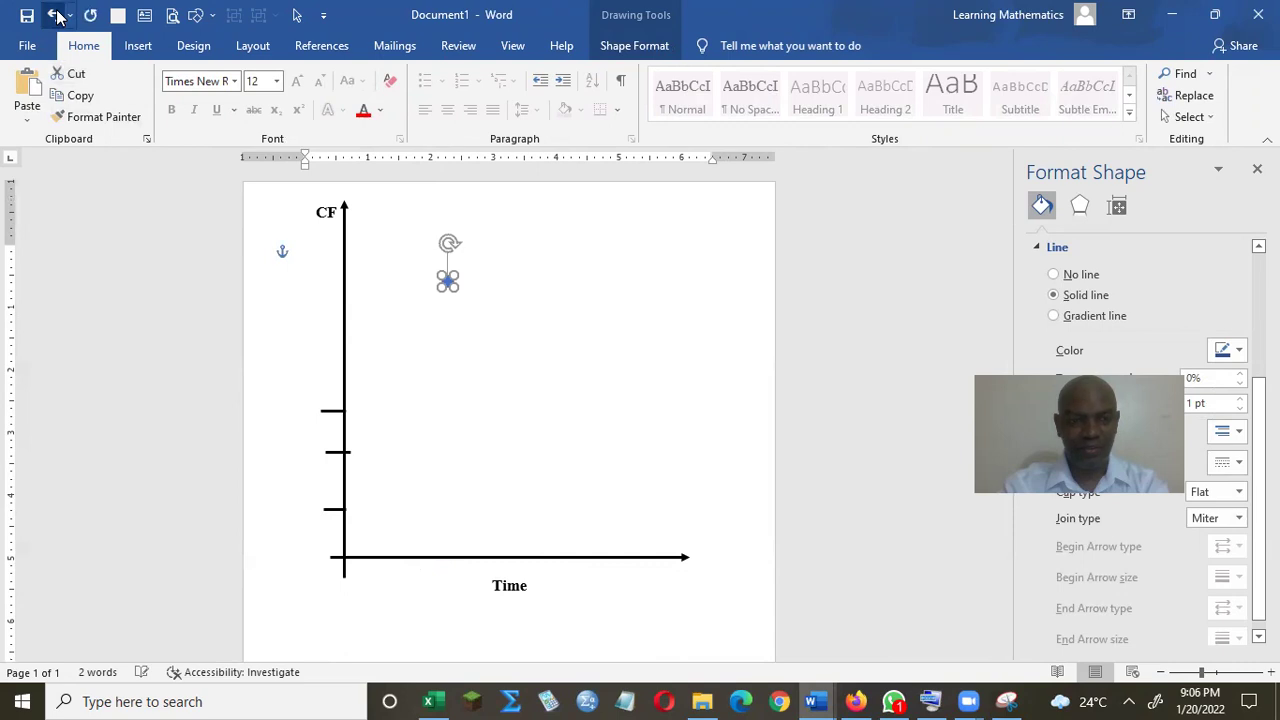
pyautogui.press('Left')
pyautogui.press('Left')
pyautogui.press('Left')
pyautogui.press('Left')
pyautogui.press('Left')
pyautogui.press('Left')
pyautogui.press('Left')
pyautogui.press('Left')
pyautogui.press('Left')
pyautogui.press('Left')
pyautogui.press('Down')
pyautogui.press('Down')
pyautogui.press('Down')
pyautogui.press('Down')
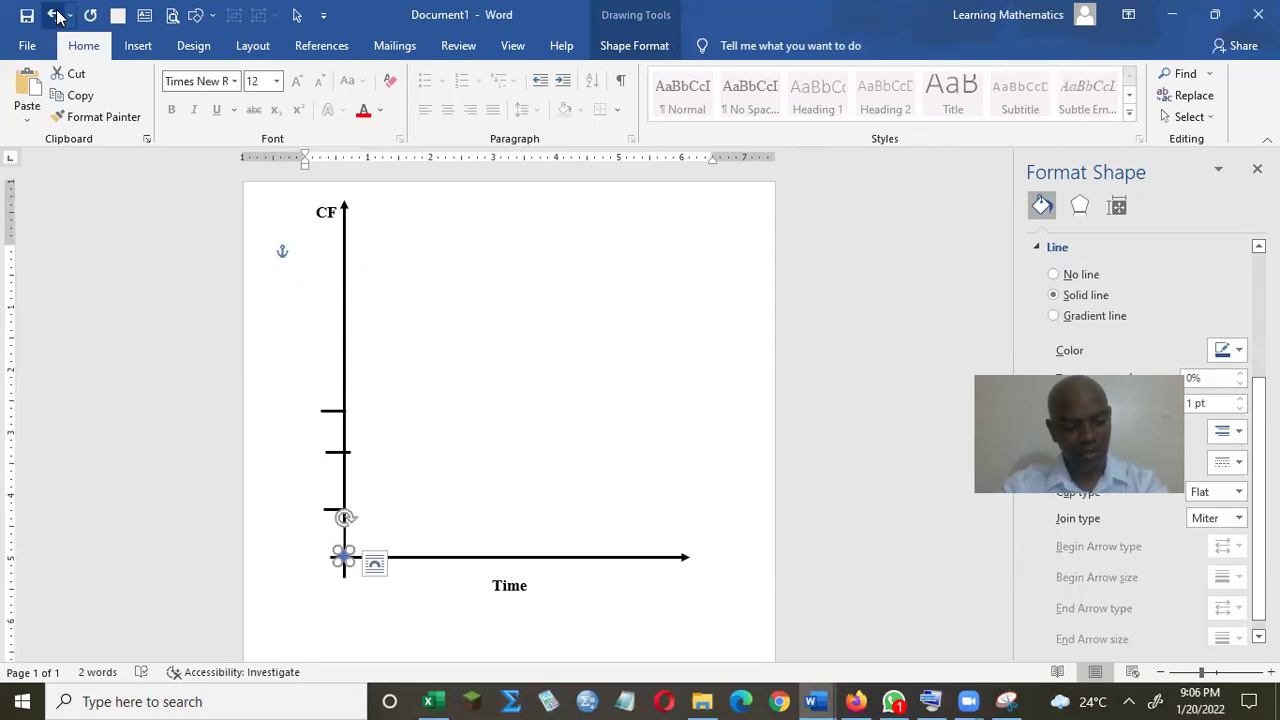
# - Duplicate the circular point marker at the origin and nudge the copy up and right to plot the second point
pyautogui.press('Down')
pyautogui.press('Right')
pyautogui.press('Up')
pyautogui.press('Up')
pyautogui.press('Up')
pyautogui.press('Up')
pyautogui.press('Up')
pyautogui.press('Up')
pyautogui.press('Right')
pyautogui.press('Right')
pyautogui.press('Right')
pyautogui.press('Right')
pyautogui.press('Right')
pyautogui.press('Right')
pyautogui.press('Right')
pyautogui.press('Right')
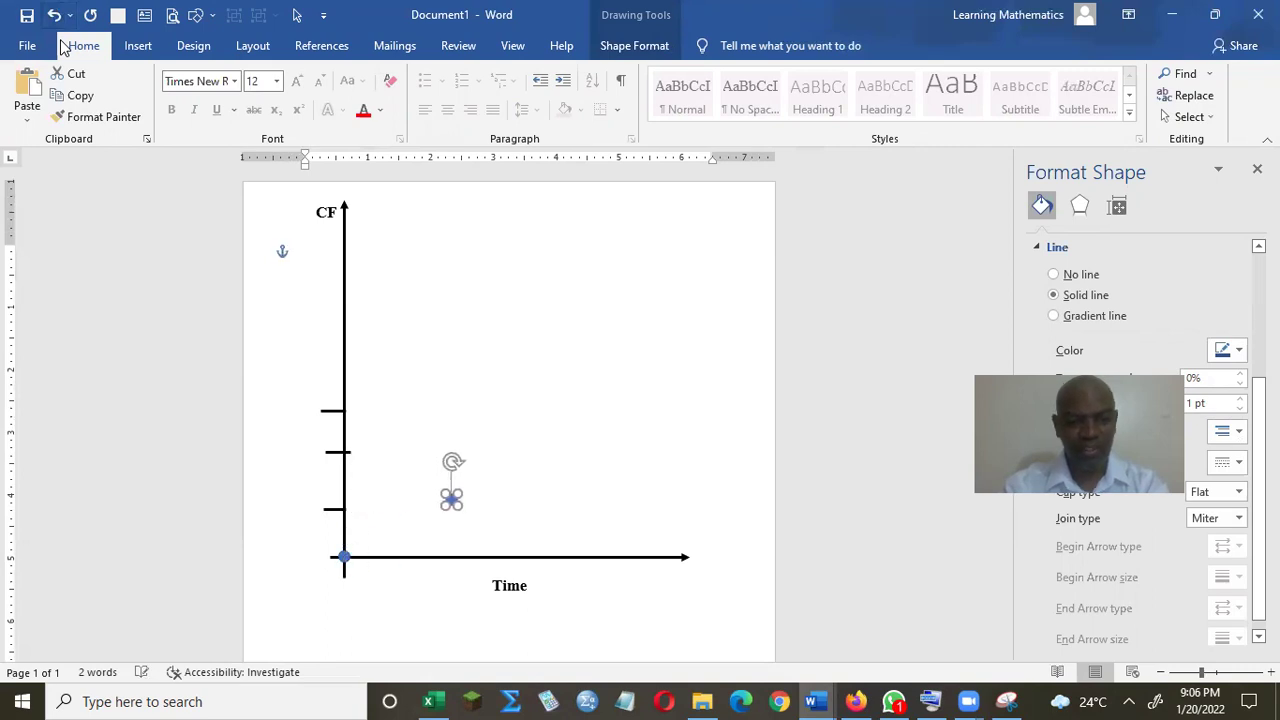
# - Check the worksheet's points table, then undo two deletions in CFG Microsoft Drawings to restore the markers for (<35,20) and (<40,38)
pyautogui.click(1177, 14)
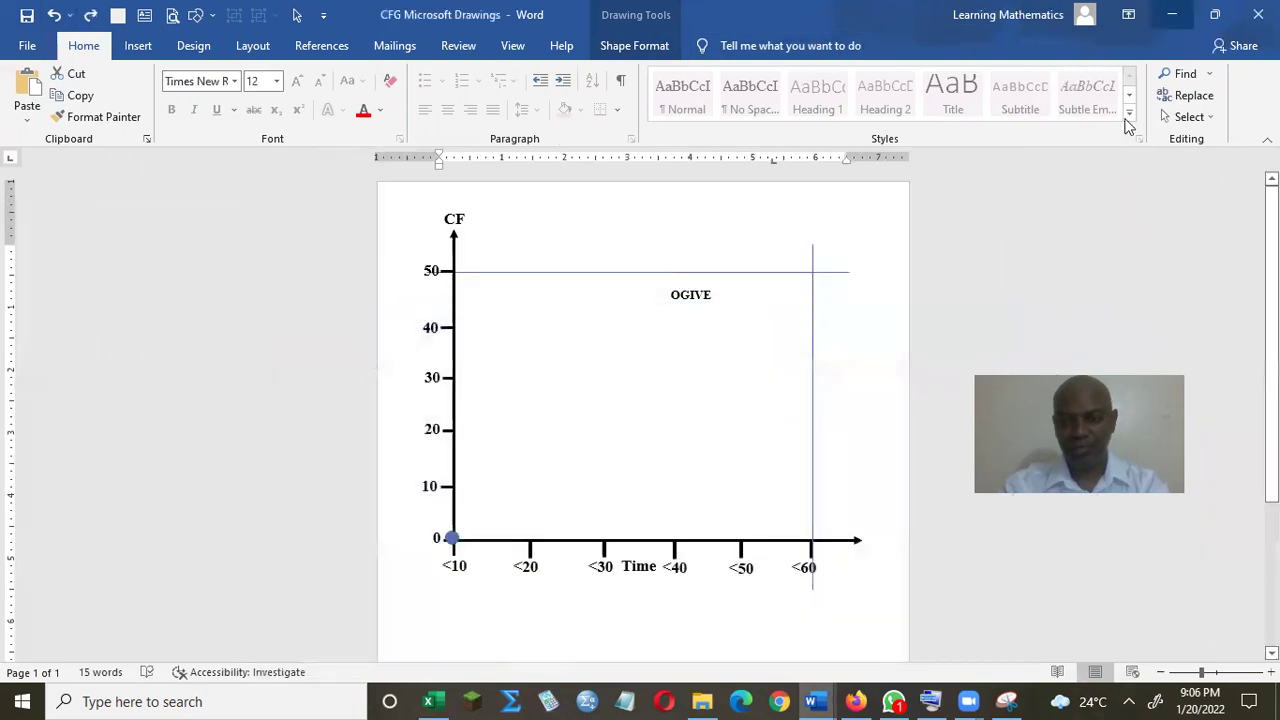
pyautogui.moveTo(810, 698)
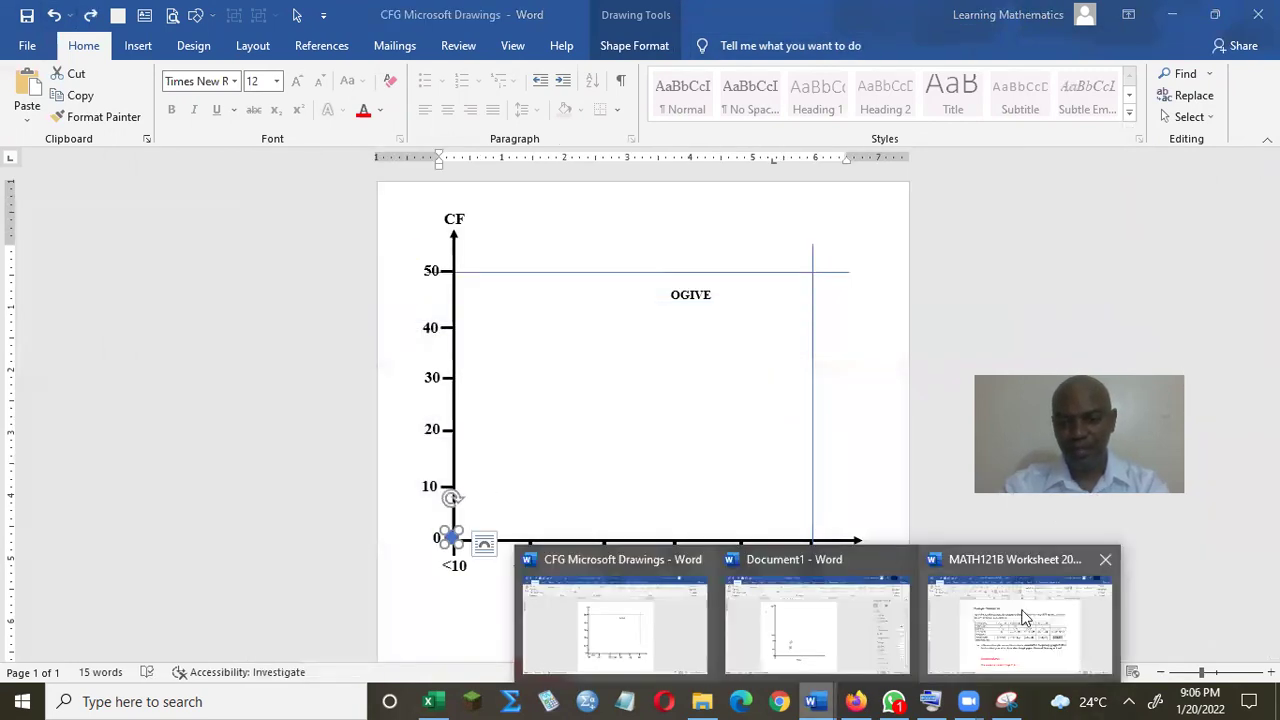
pyautogui.click(1023, 614)
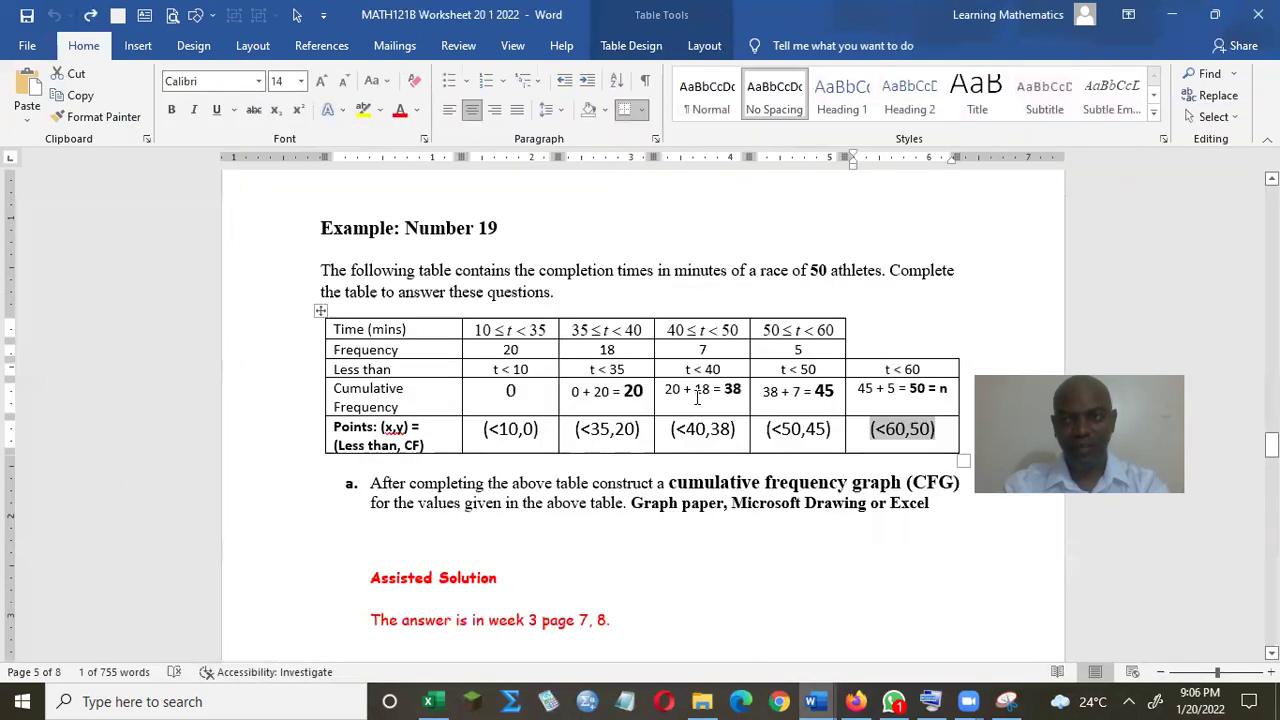
pyautogui.click(1172, 14)
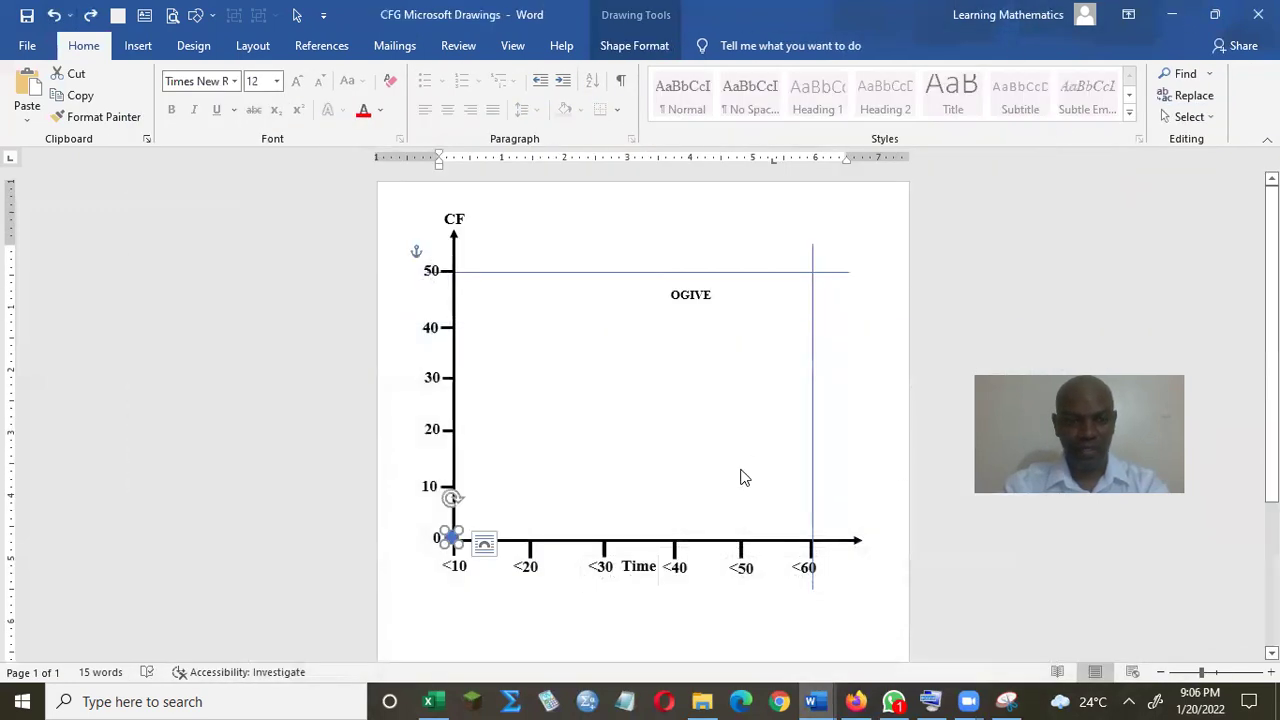
pyautogui.click(678, 487)
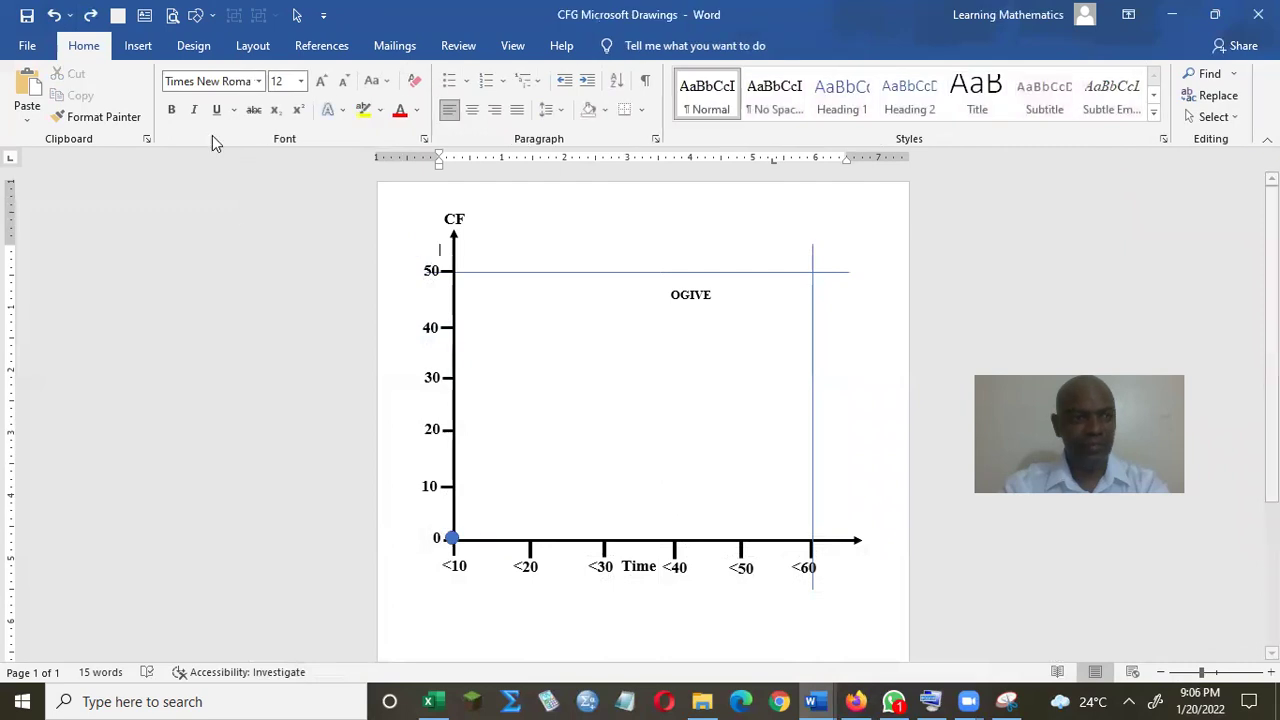
pyautogui.click(57, 15)
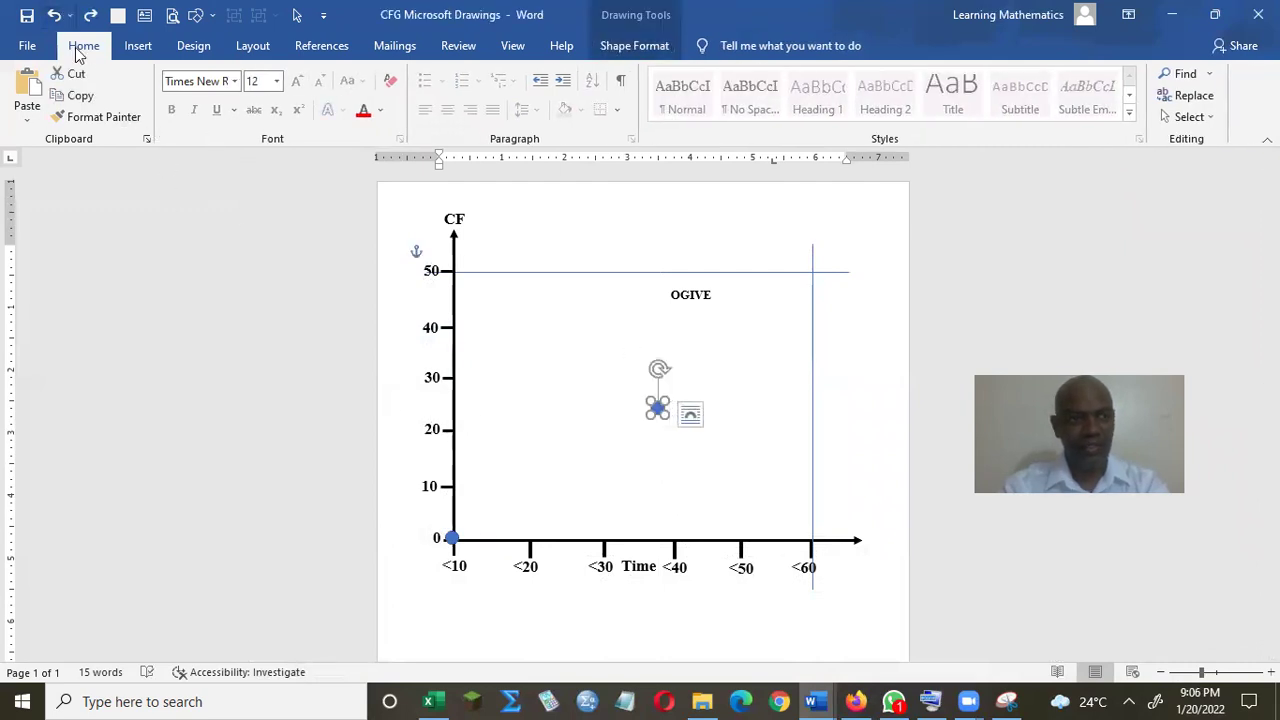
pyautogui.click(55, 15)
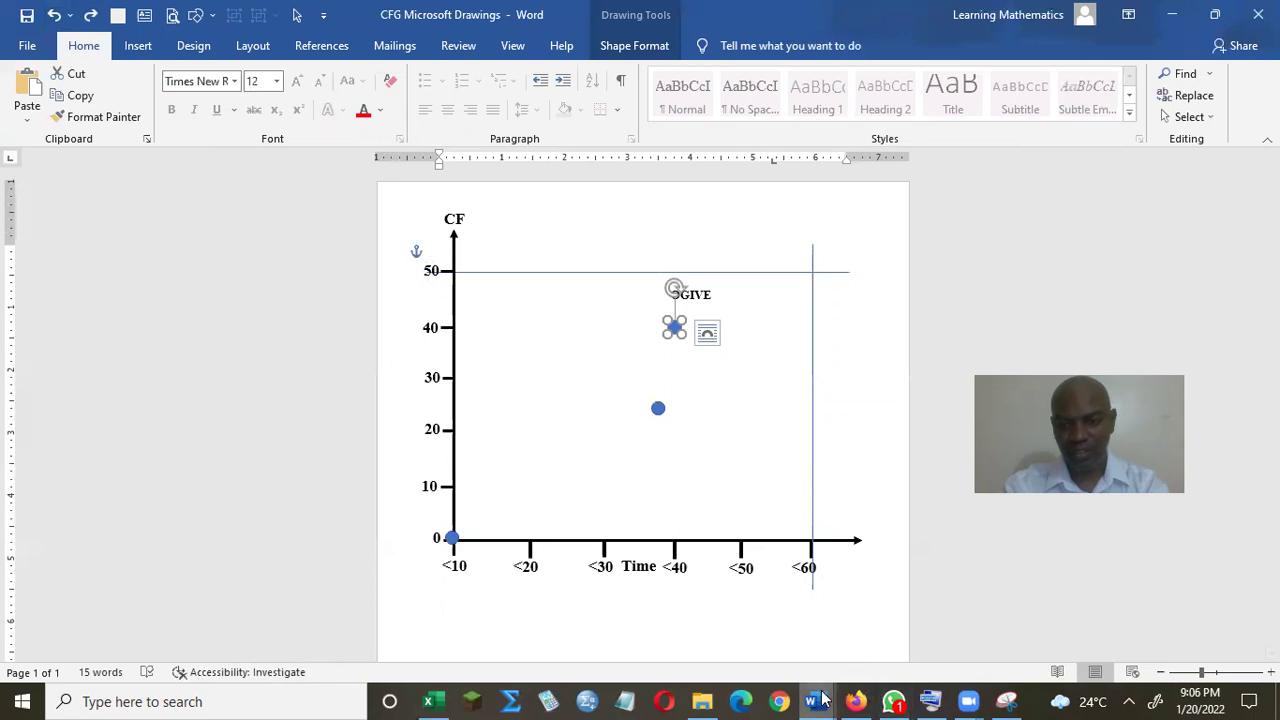
# - Check the worksheet's remaining points, then undo two more deletions to restore the markers for (<50,45) and (<60,50)
pyautogui.moveTo(817, 701)
pyautogui.click(1022, 648)
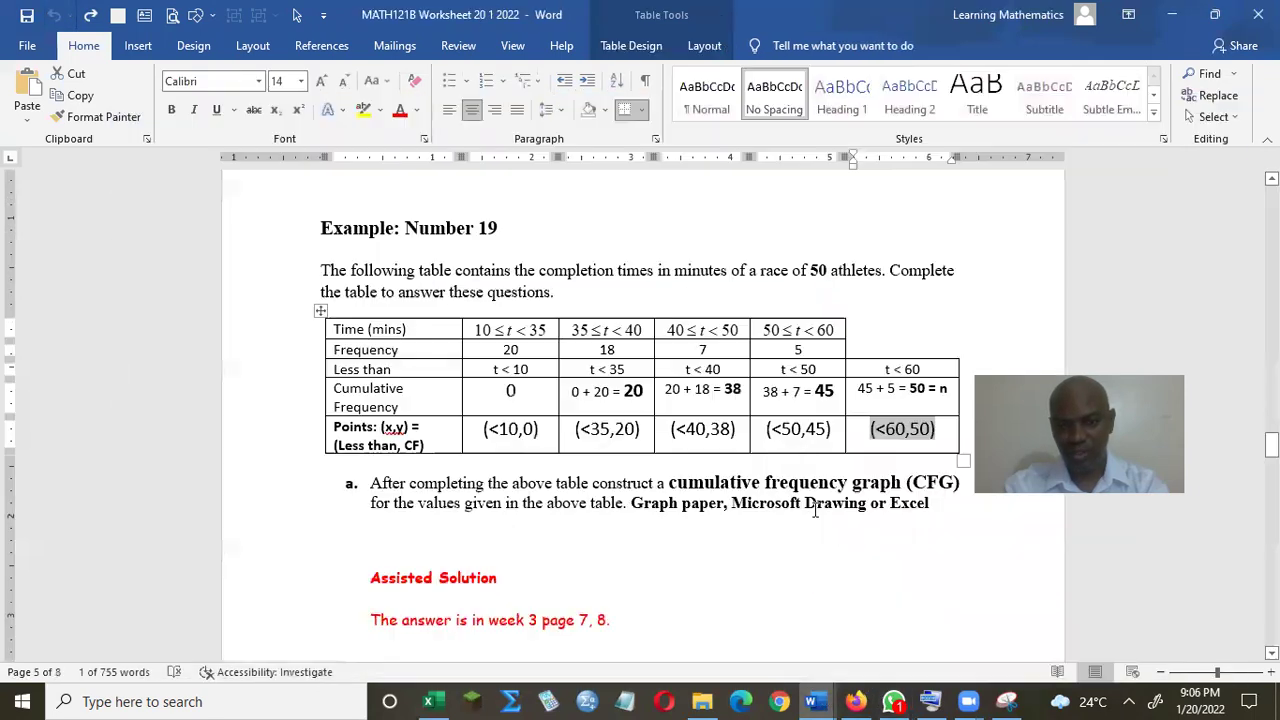
pyautogui.click(1168, 24)
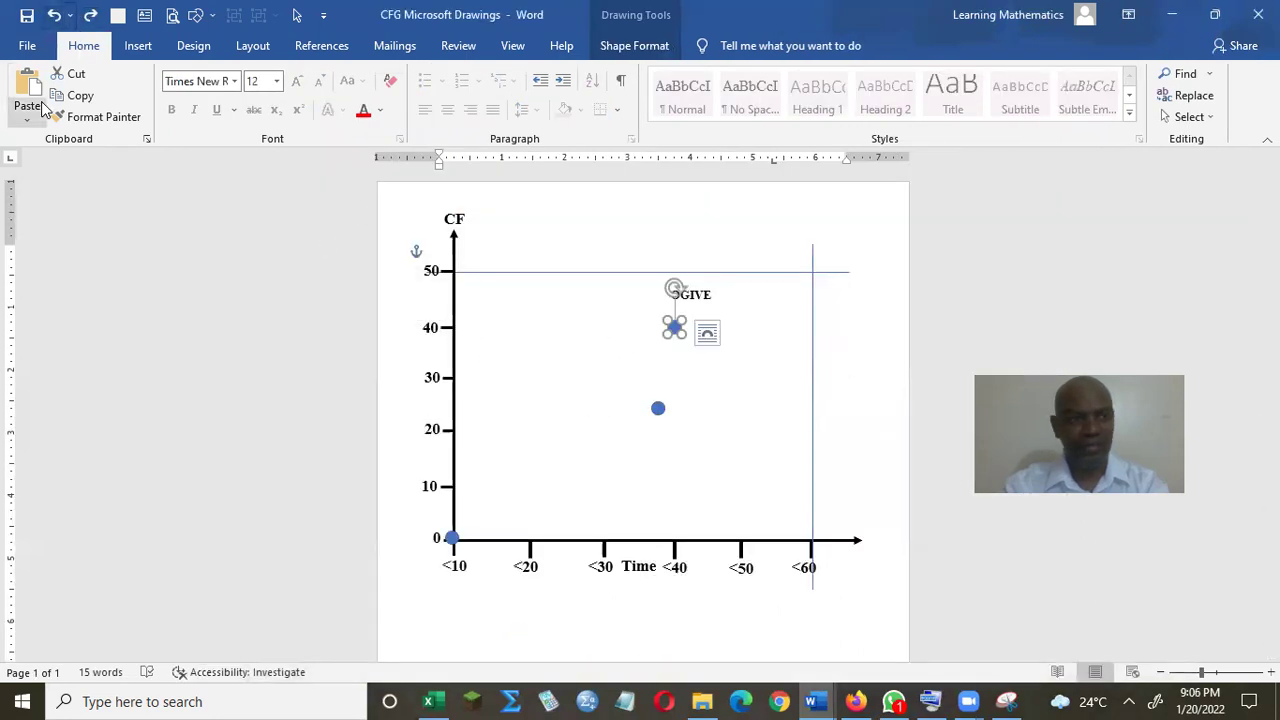
pyautogui.click(54, 16)
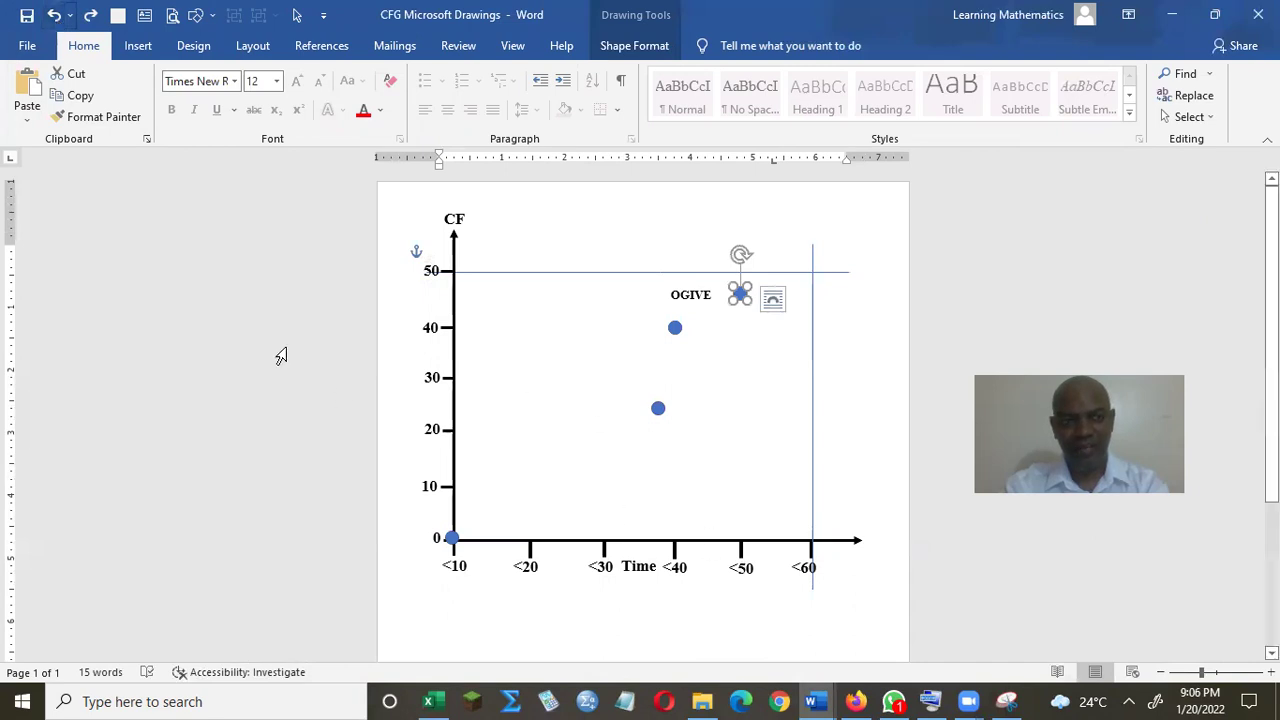
pyautogui.click(54, 16)
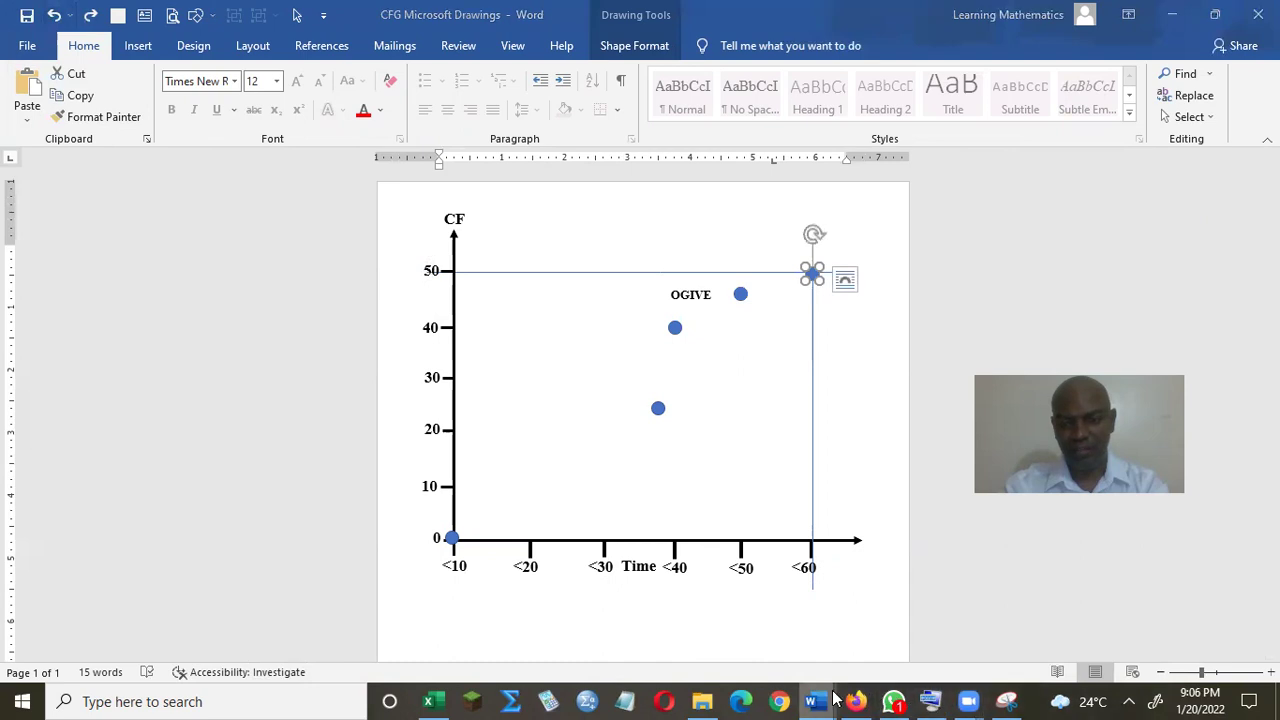
# - Check the last point in the worksheet, then undo the deletion of the thick curve joining all the plotted points
pyautogui.moveTo(830, 700)
pyautogui.click(1030, 620)
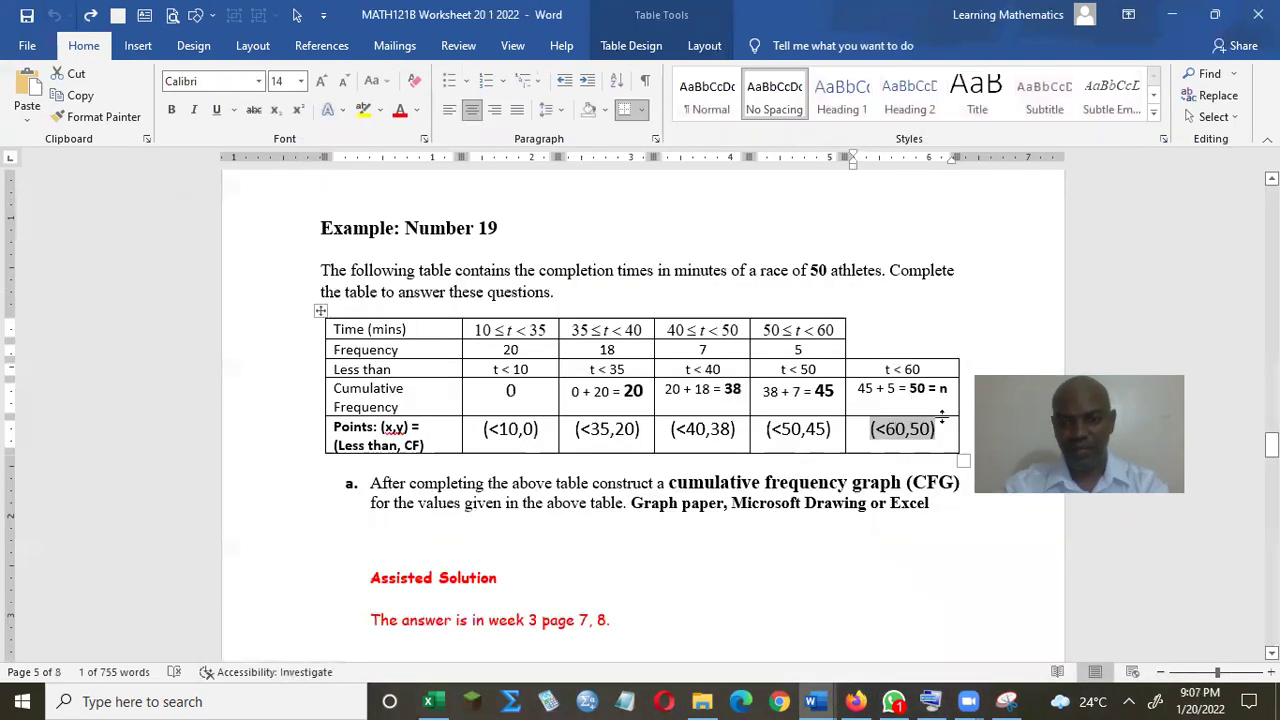
pyautogui.click(1172, 16)
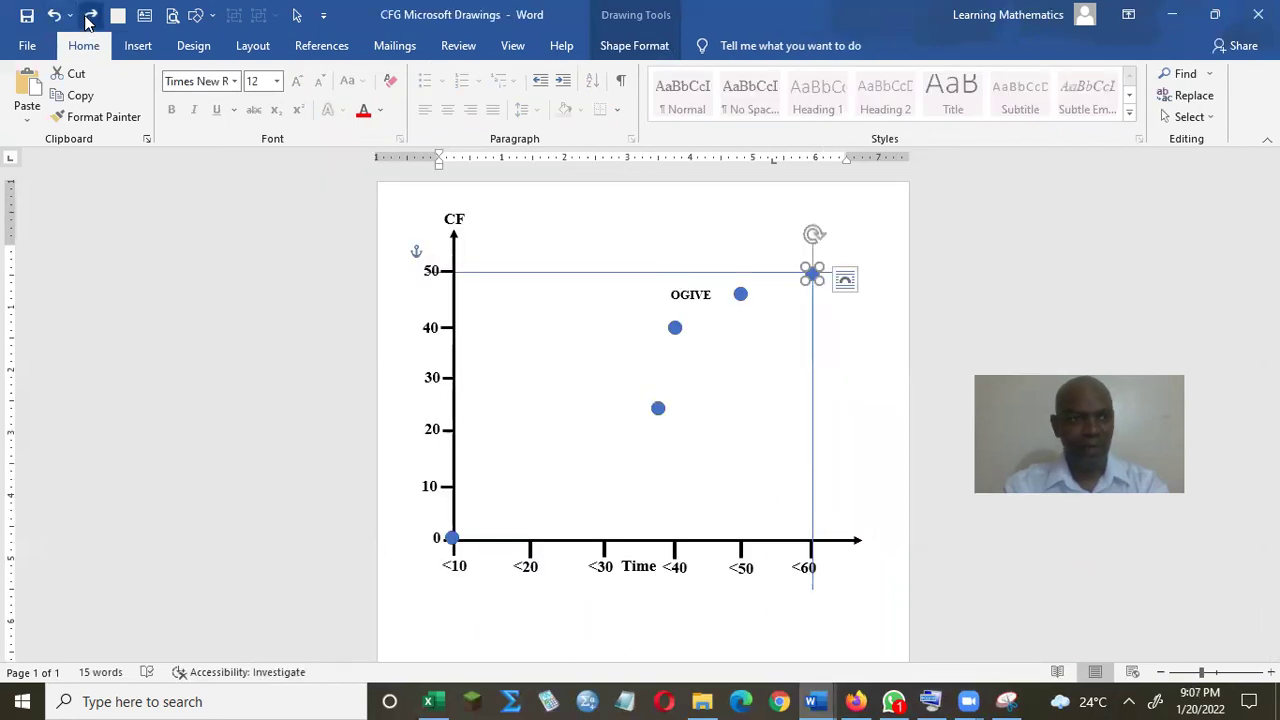
pyautogui.click(54, 15)
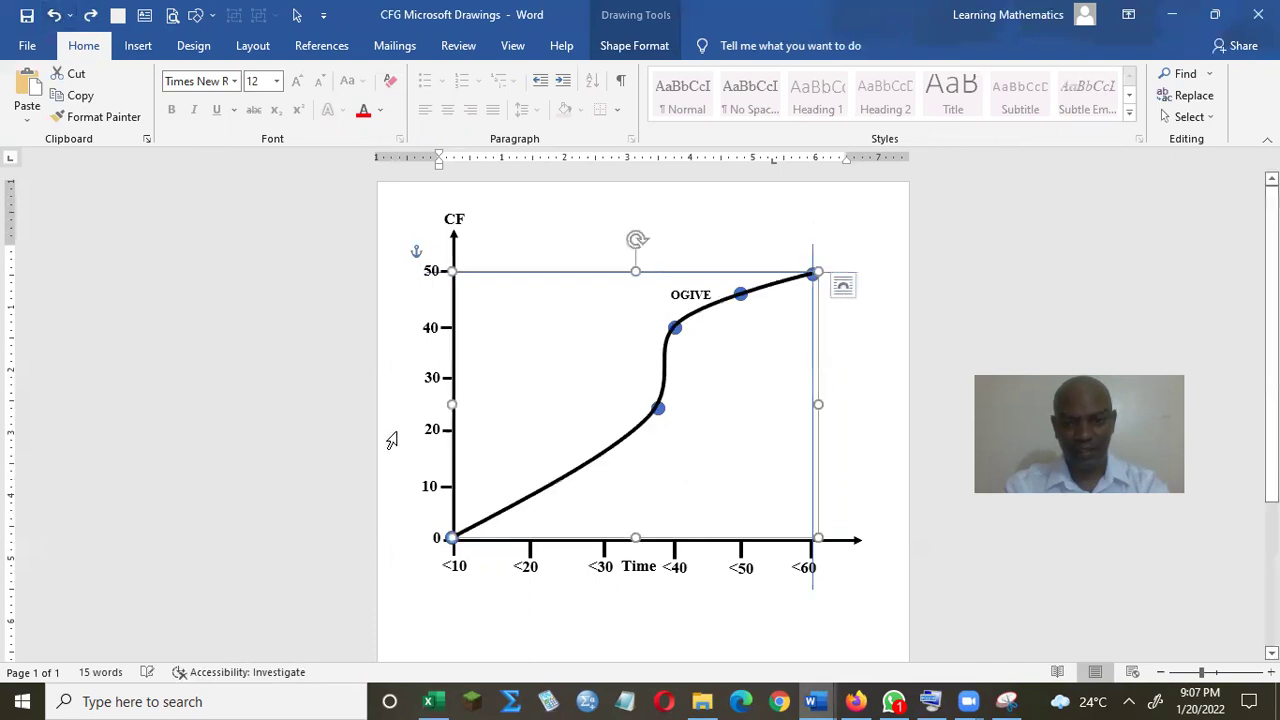
# - Switch to Document1 and draw a Curve about 4.49" high and 5.24" wide from the origin marker through the second marker
pyautogui.moveTo(815, 700)
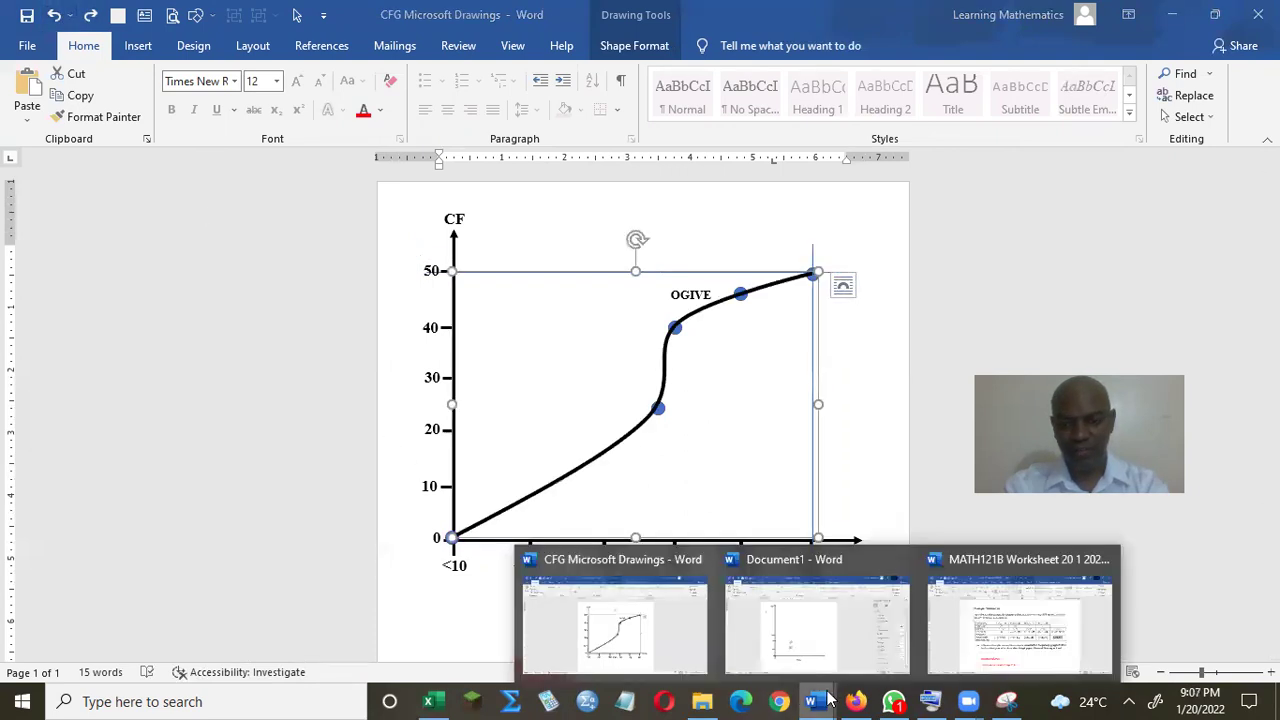
pyautogui.click(840, 650)
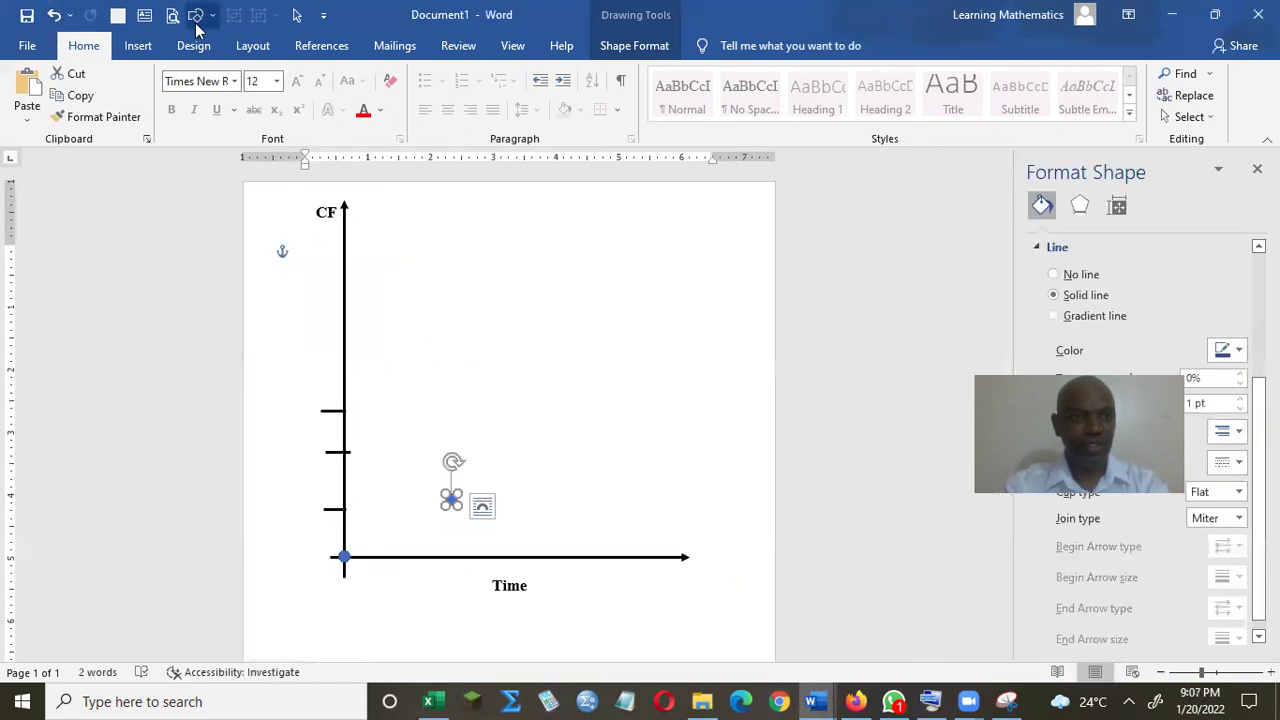
pyautogui.click(197, 15)
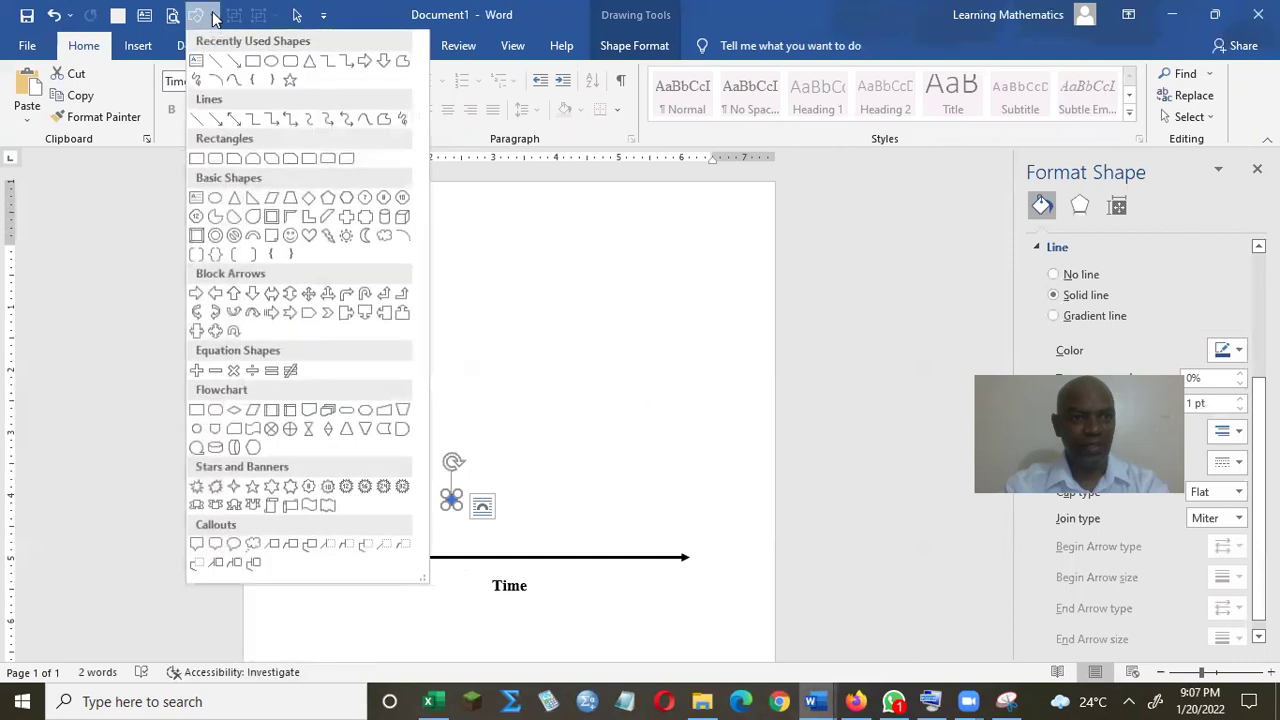
pyautogui.click(232, 81)
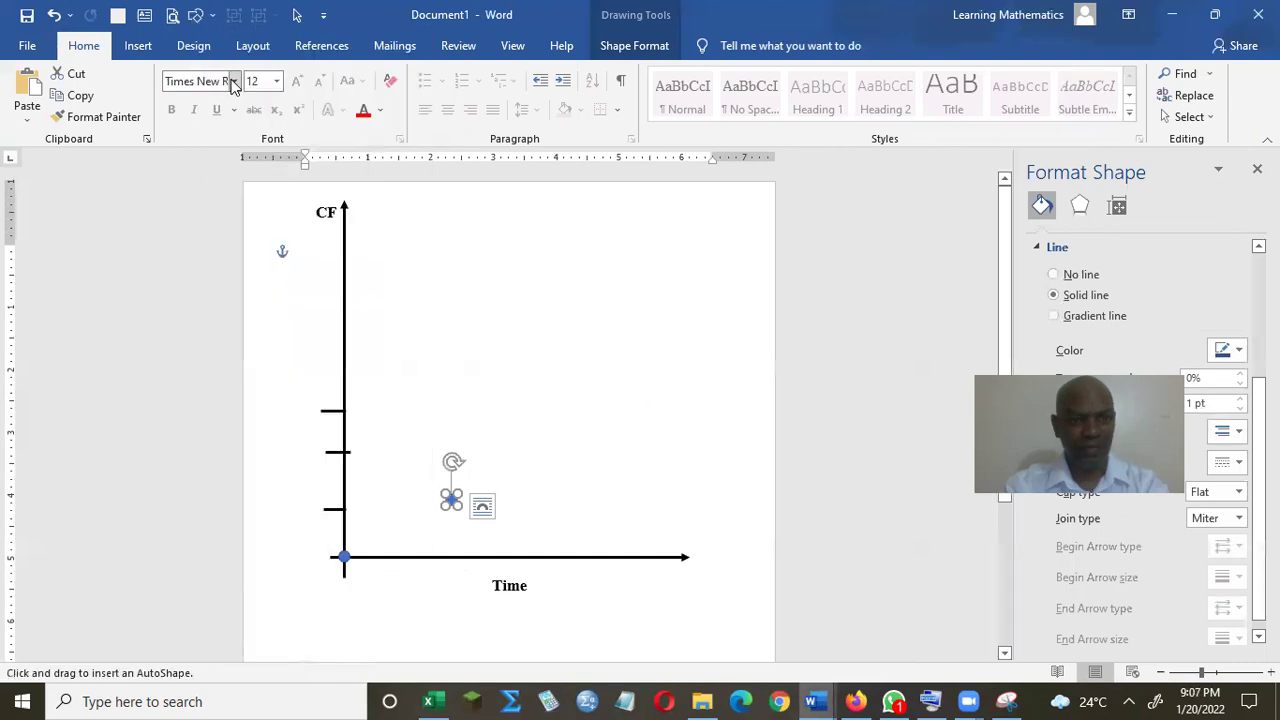
pyautogui.click(342, 553)
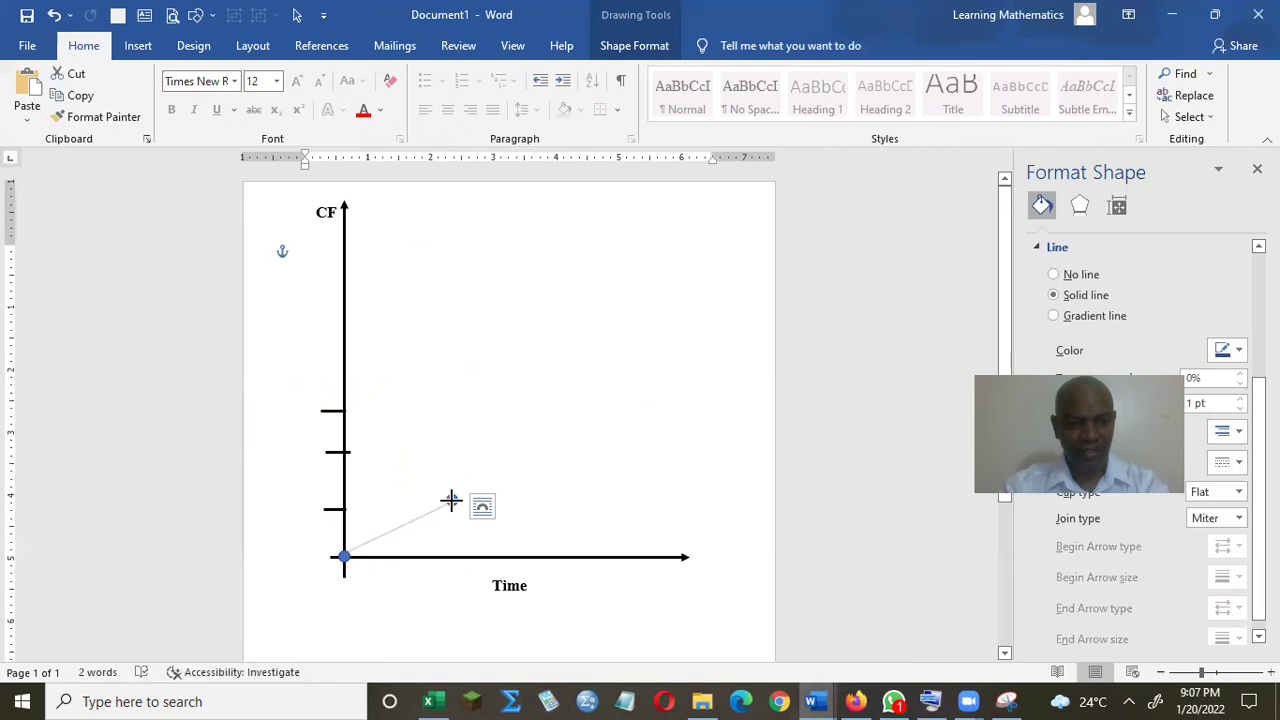
pyautogui.moveTo(457, 497)
pyautogui.mouseDown()
pyautogui.moveTo(529, 423)
pyautogui.moveTo(452, 500)
pyautogui.mouseUp()
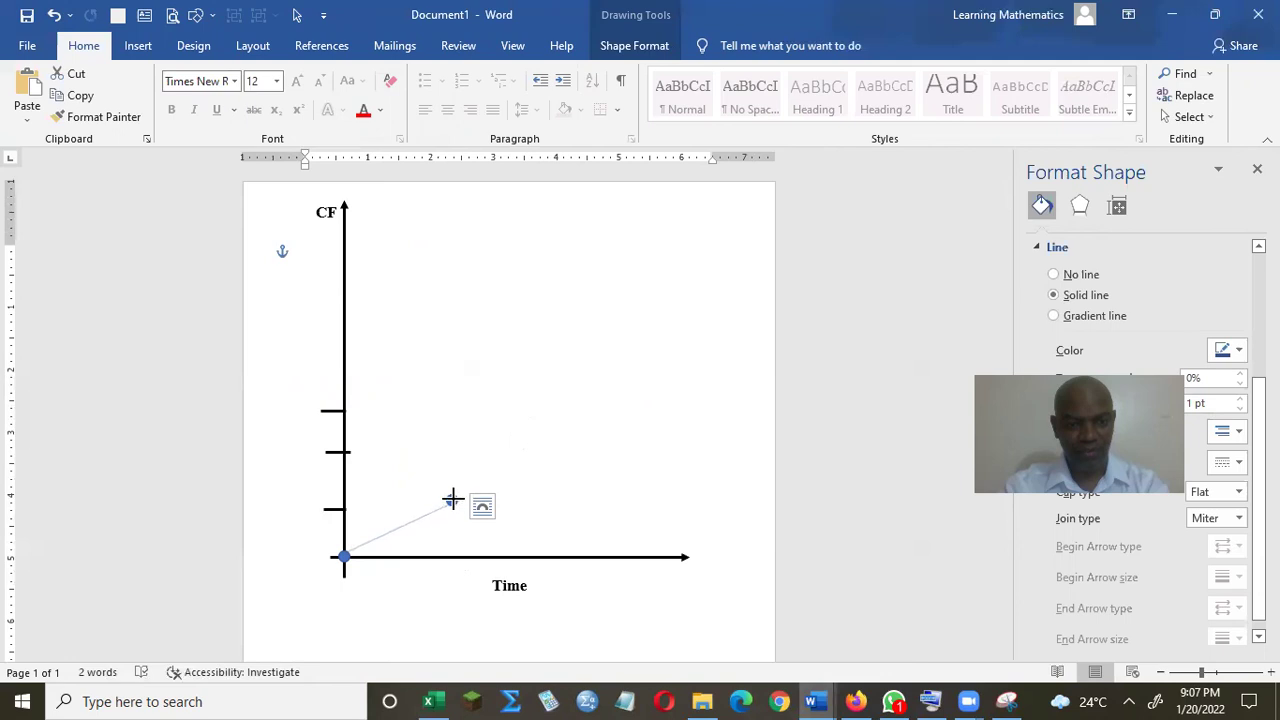
pyautogui.click(536, 349)
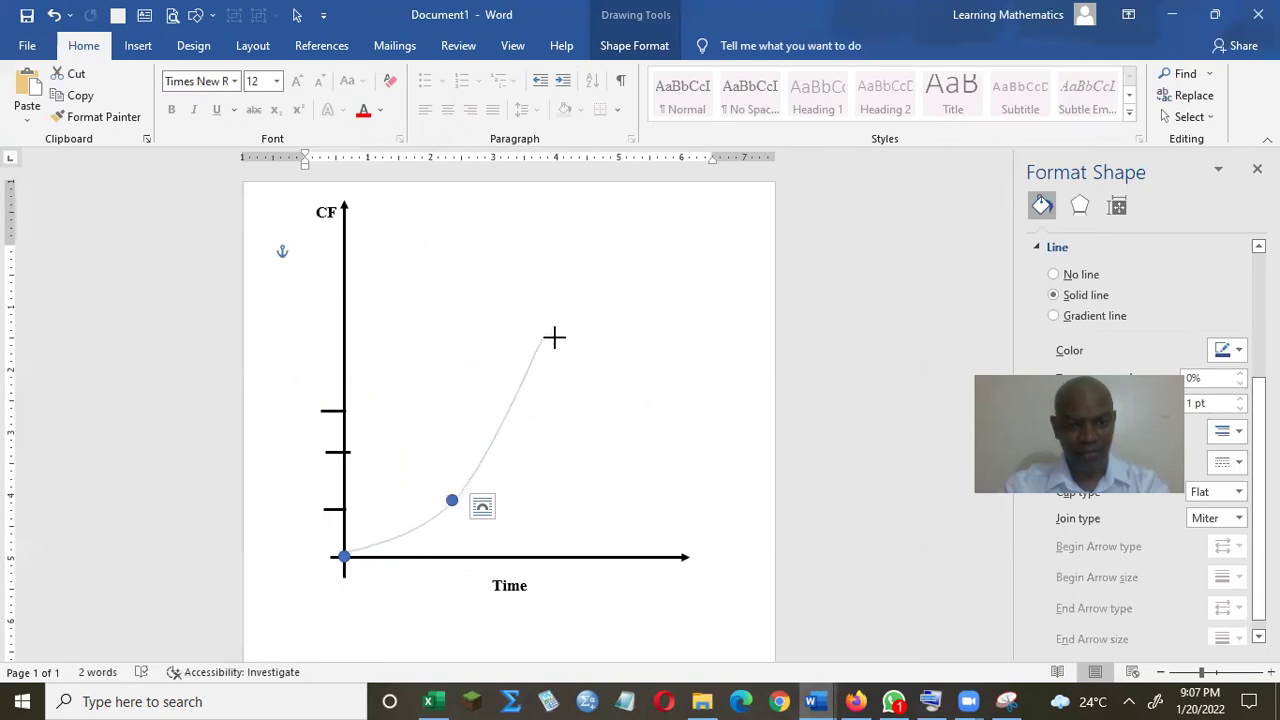
pyautogui.doubleClick(670, 270)
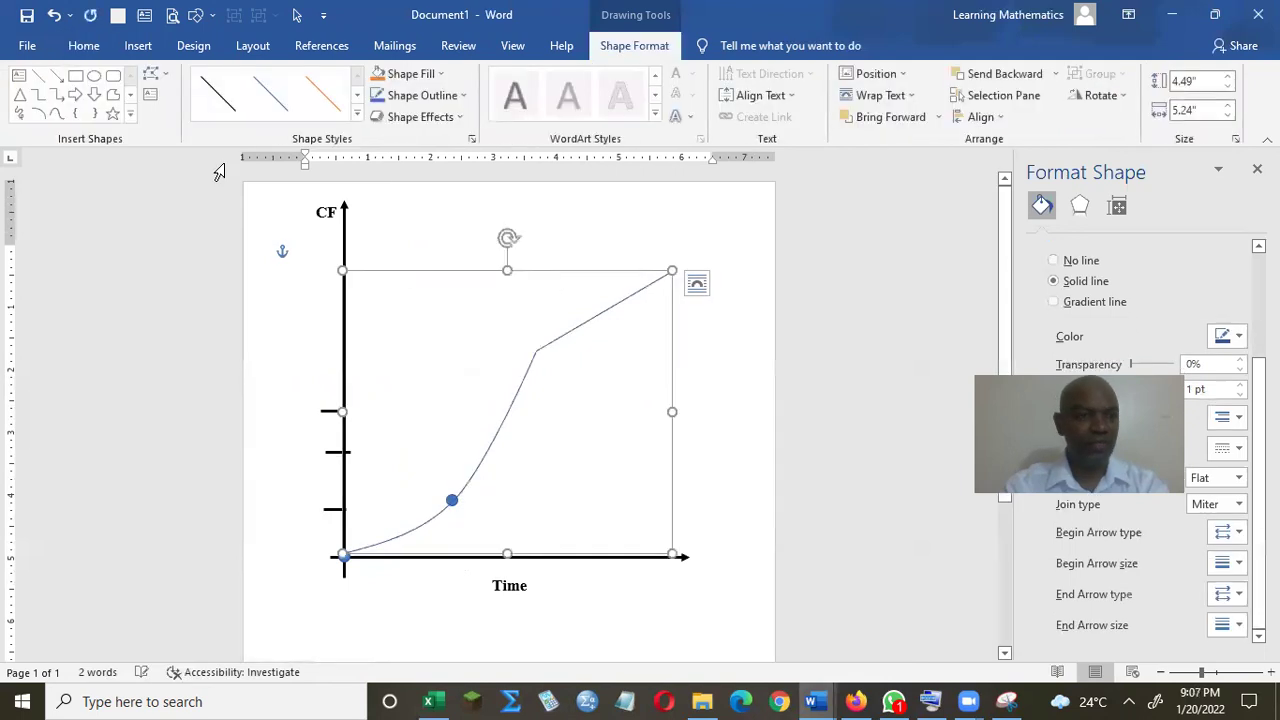
# - Return to CFG Microsoft Drawings and deselect the ogive curve to review the completed graph
pyautogui.click(197, 15)
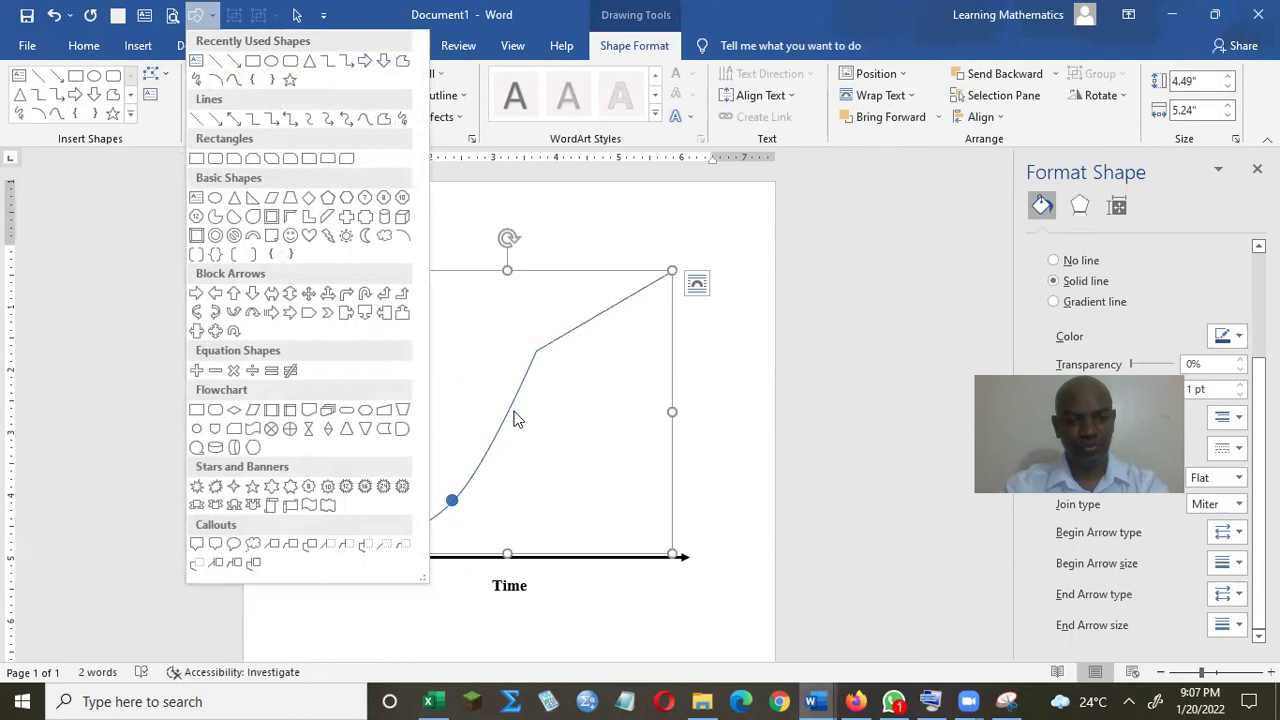
pyautogui.click(655, 490)
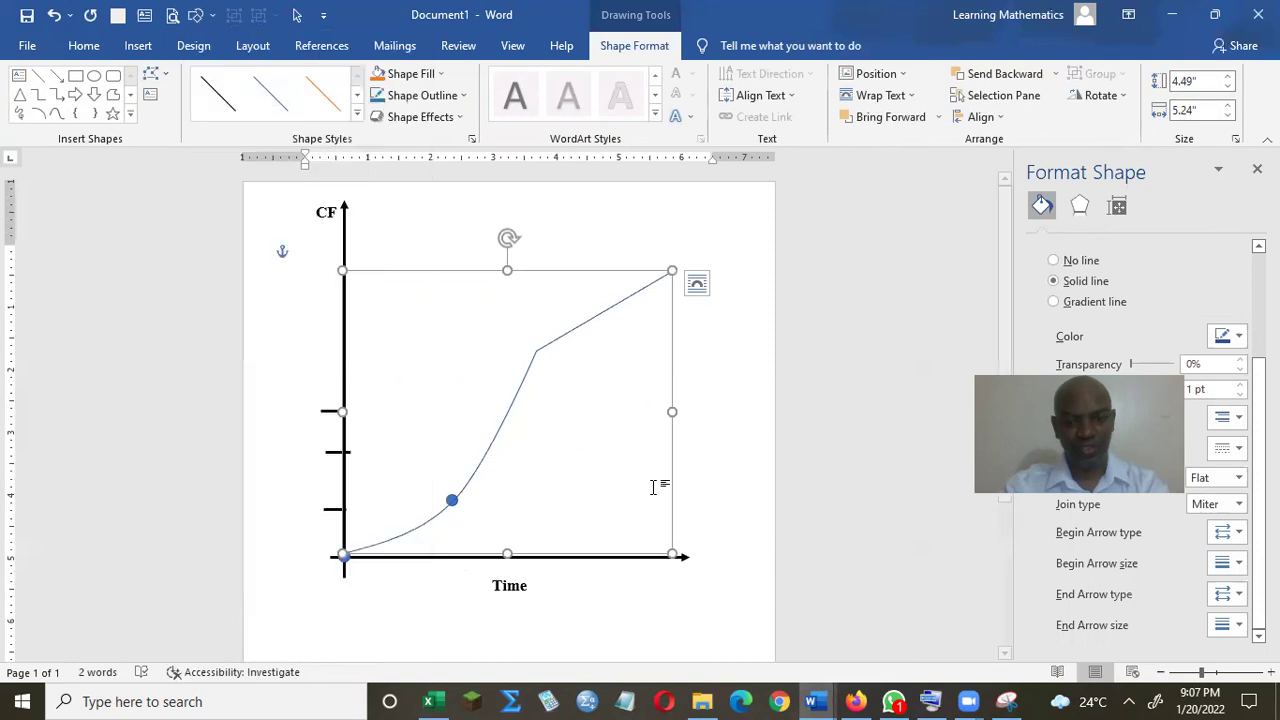
pyautogui.click(816, 699)
pyautogui.click(654, 645)
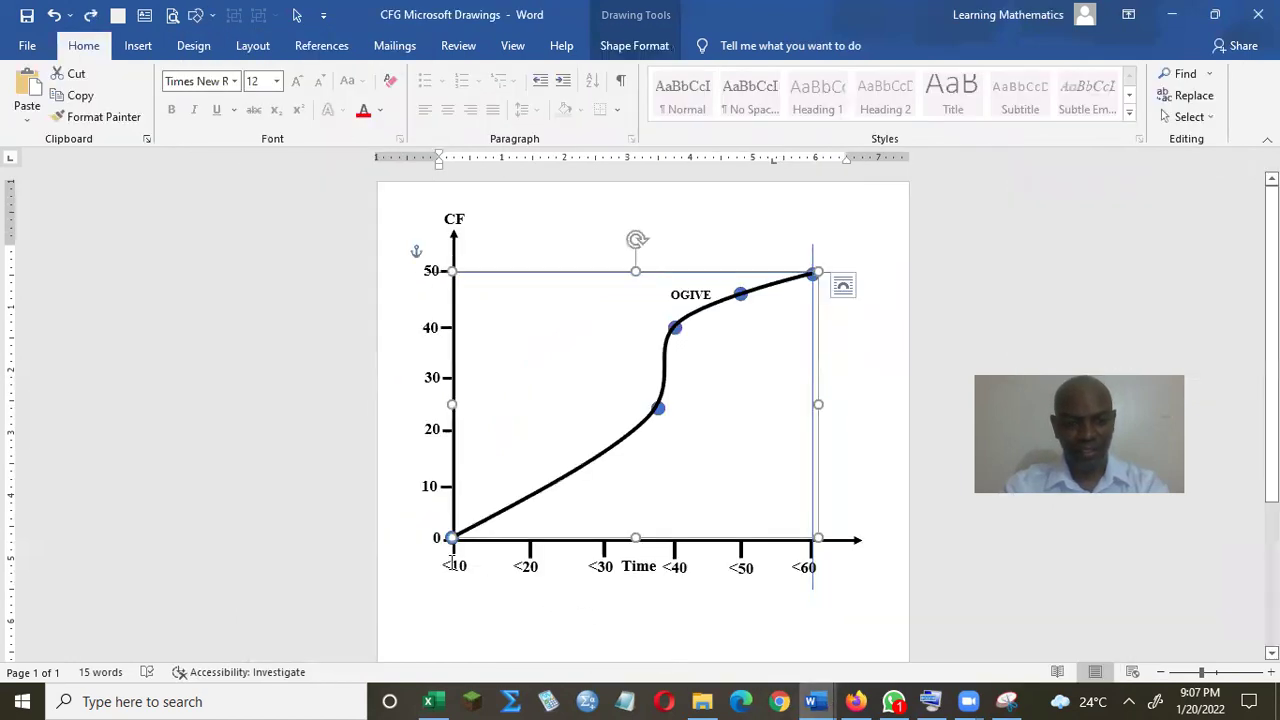
pyautogui.click(859, 362)
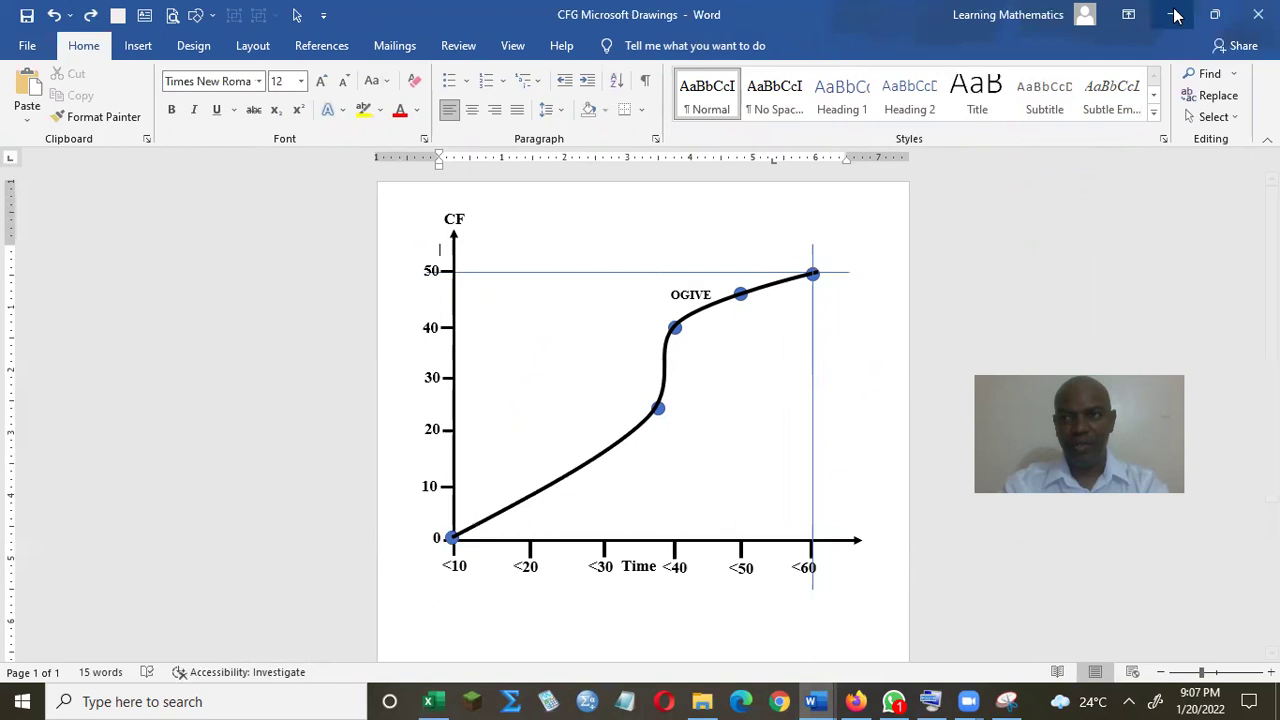
# - Reduce the CFG Microsoft Drawings window, minimize Document1, and bring up Excel's Book1, narrowed to fit beside the graph
pyautogui.click(1215, 14)
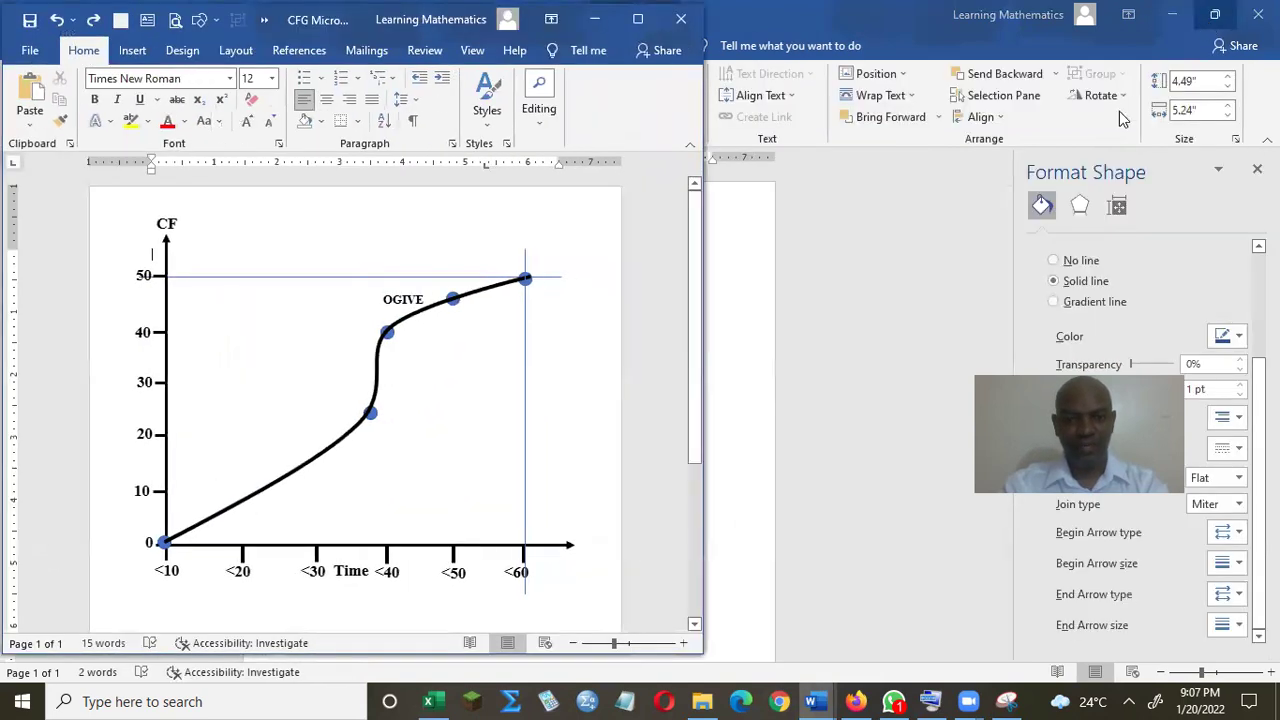
pyautogui.click(1171, 14)
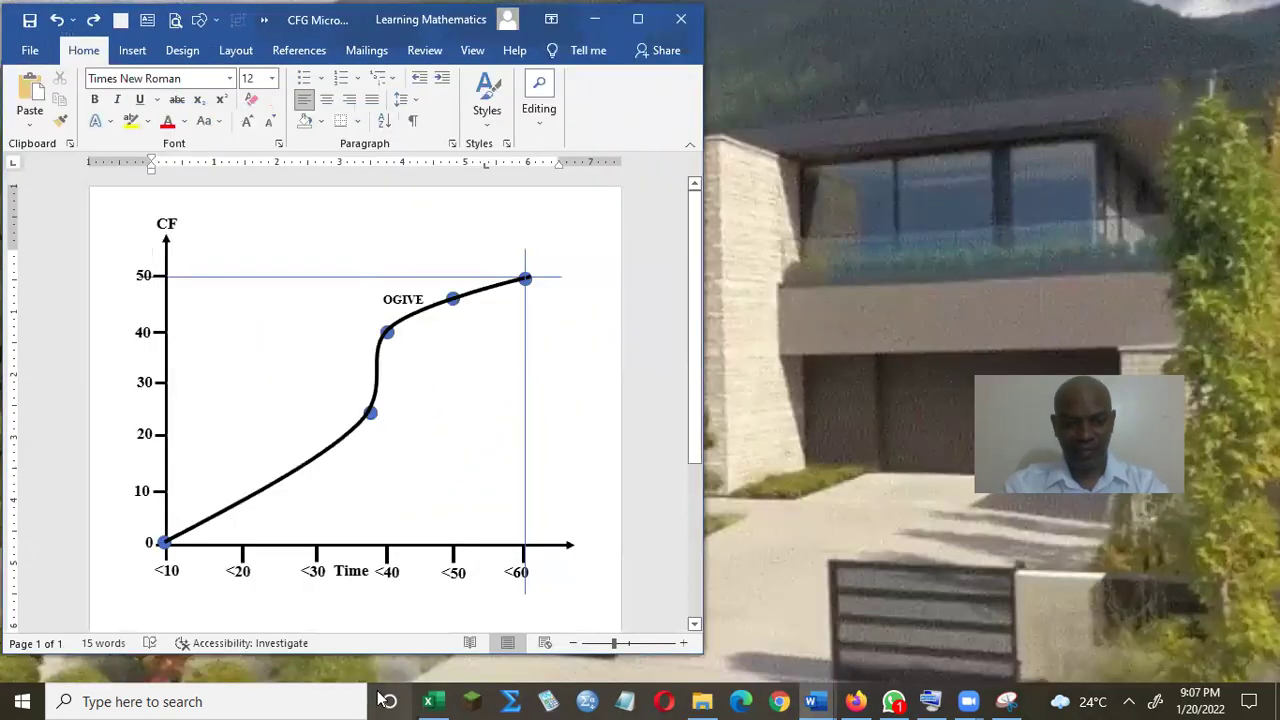
pyautogui.click(430, 700)
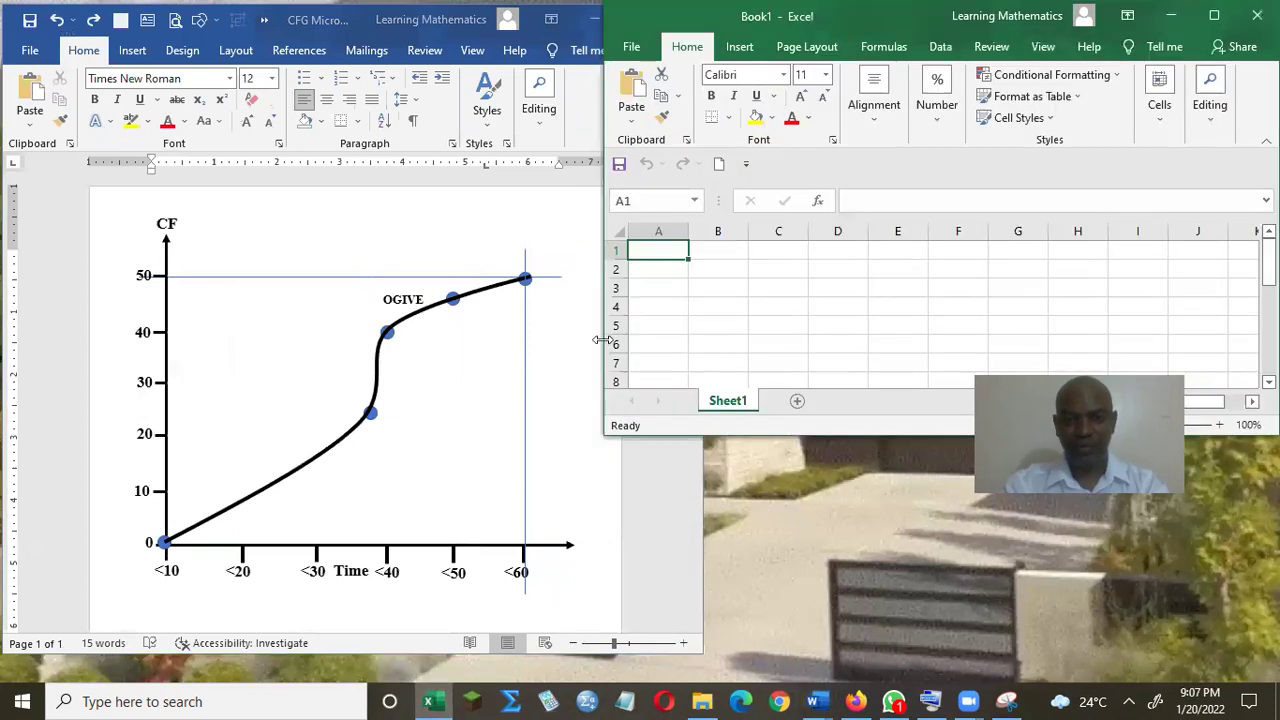
pyautogui.moveTo(600, 340); pyautogui.dragTo(710, 345)
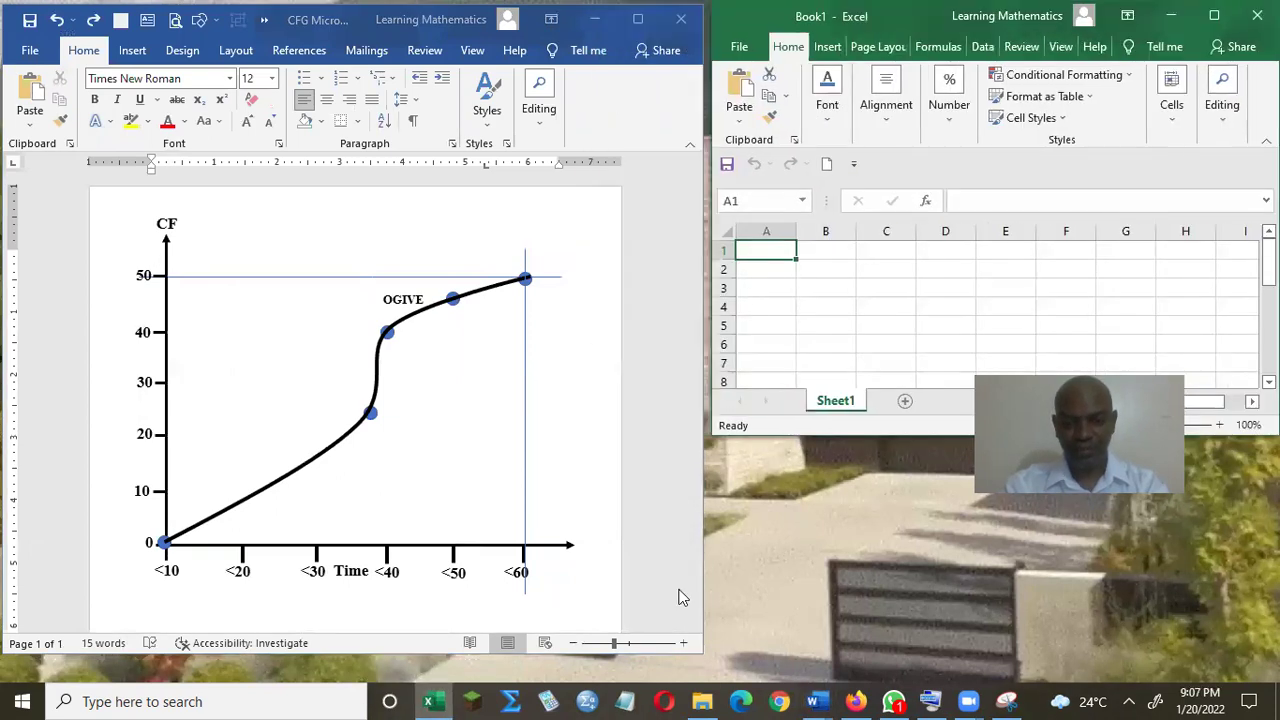
# - Bring up the MATH121B worksheet in a reduced, shortened window below Excel's Book1, showing the table's row of points
pyautogui.click(818, 700)
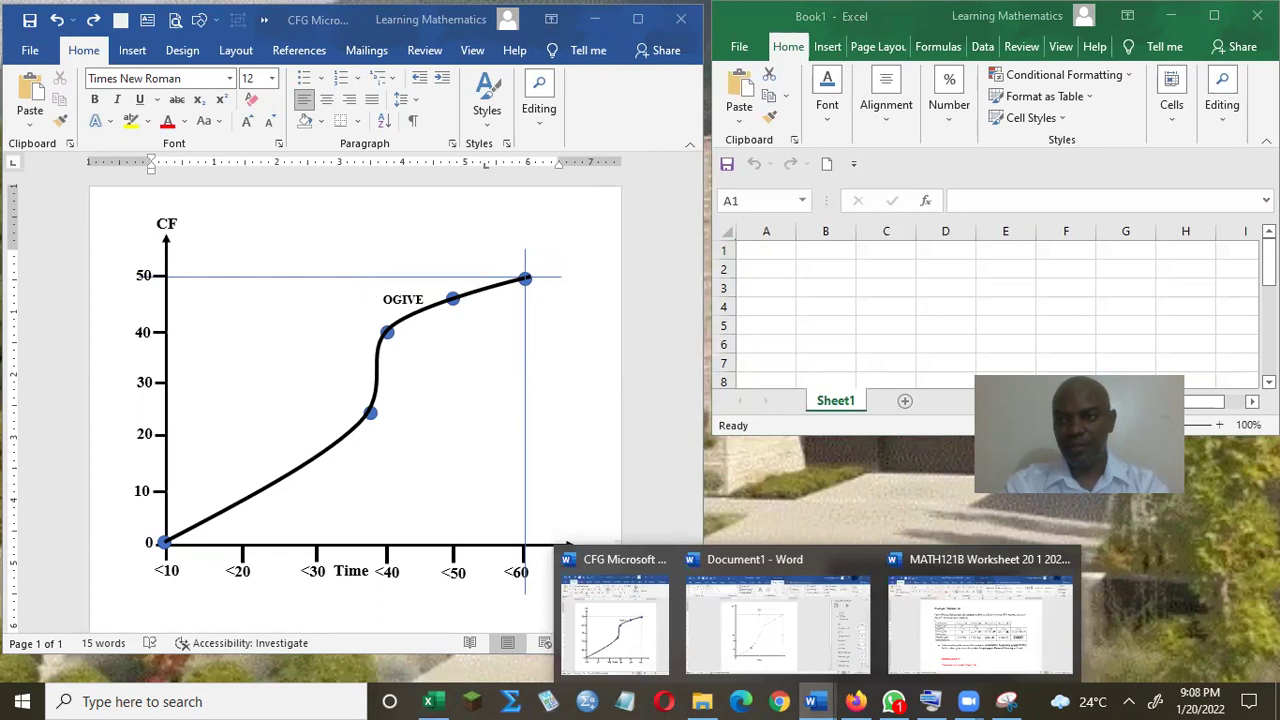
pyautogui.click(955, 655)
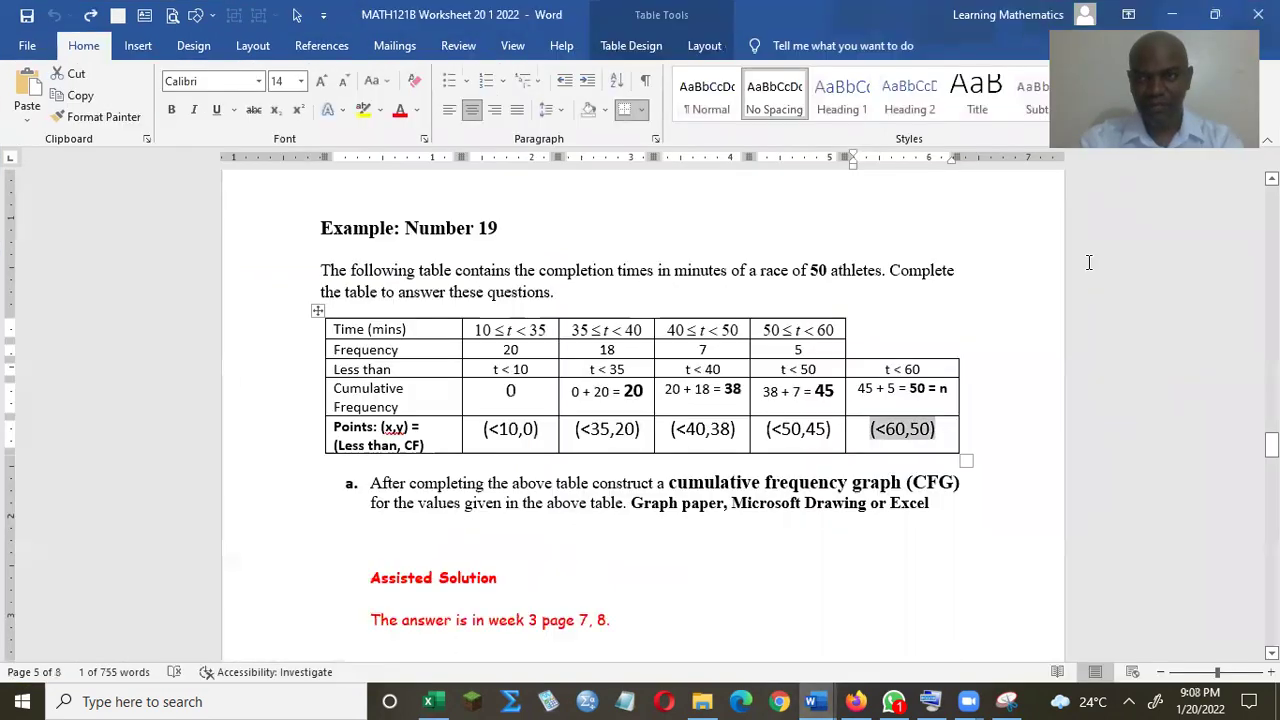
pyautogui.click(1218, 12)
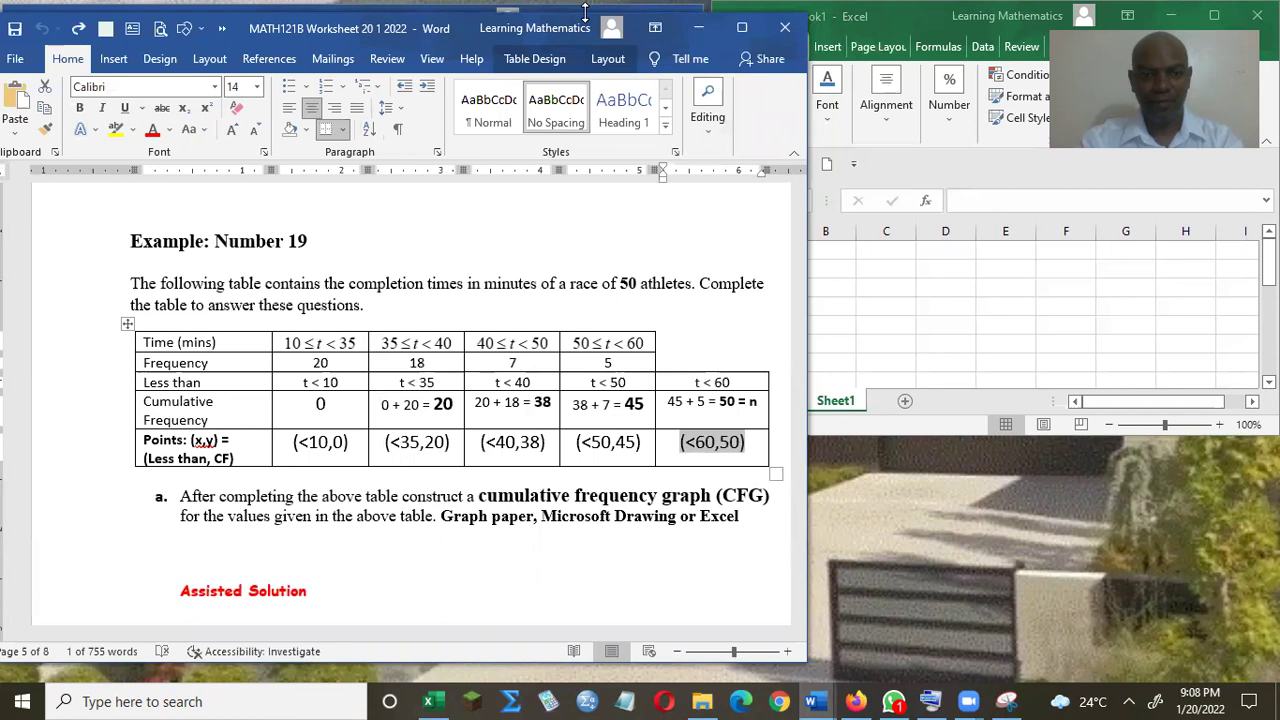
pyautogui.moveTo(585, 12); pyautogui.dragTo(585, 379)
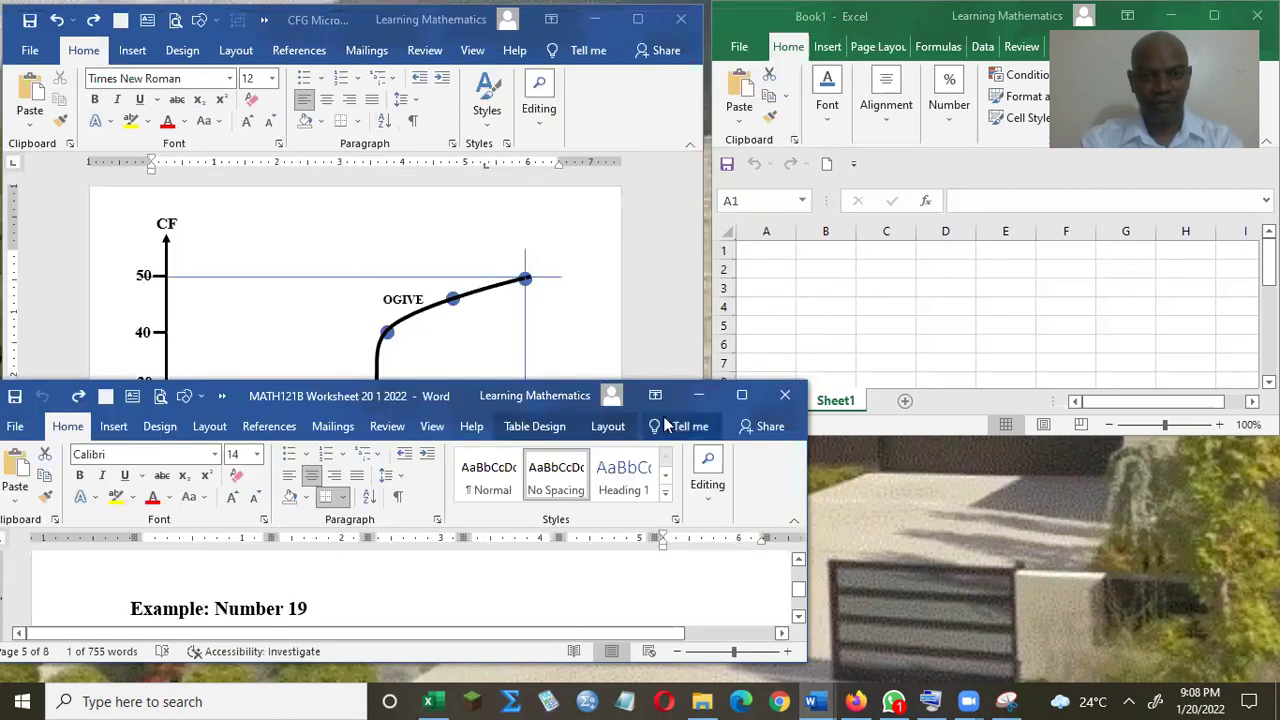
pyautogui.click(802, 615)
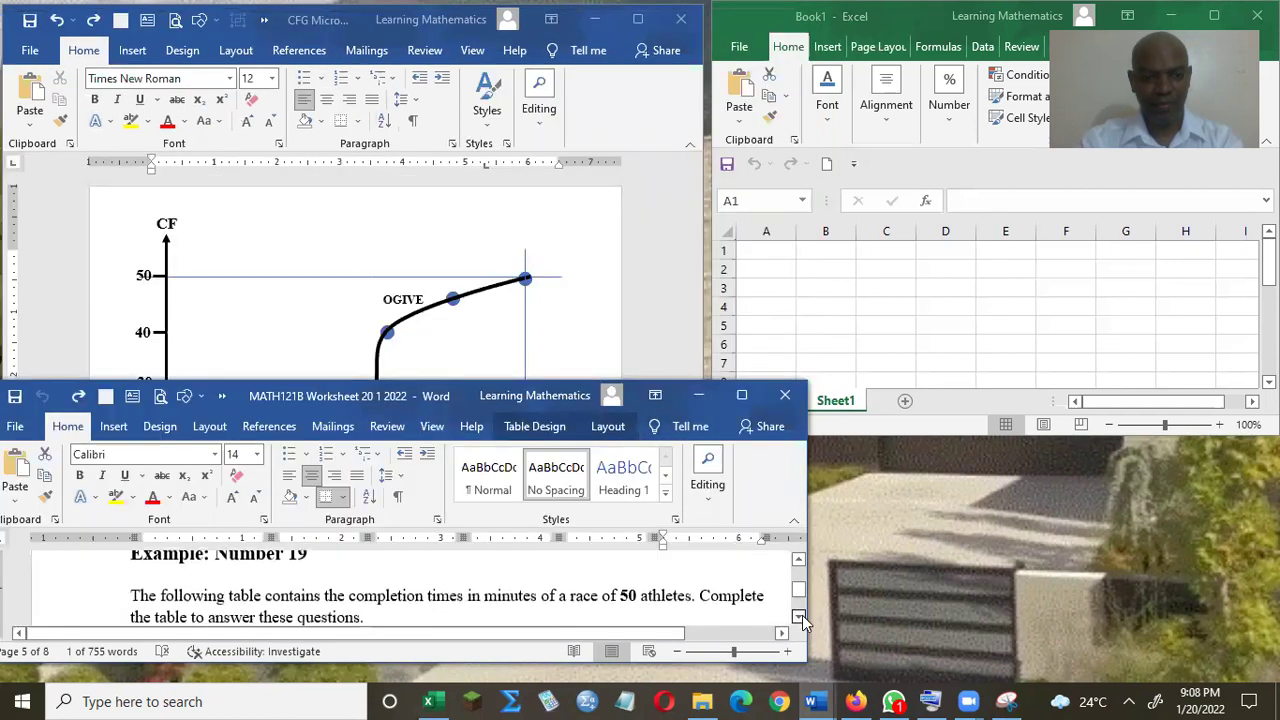
pyautogui.moveTo(802, 615); pyautogui.dragTo(802, 615)
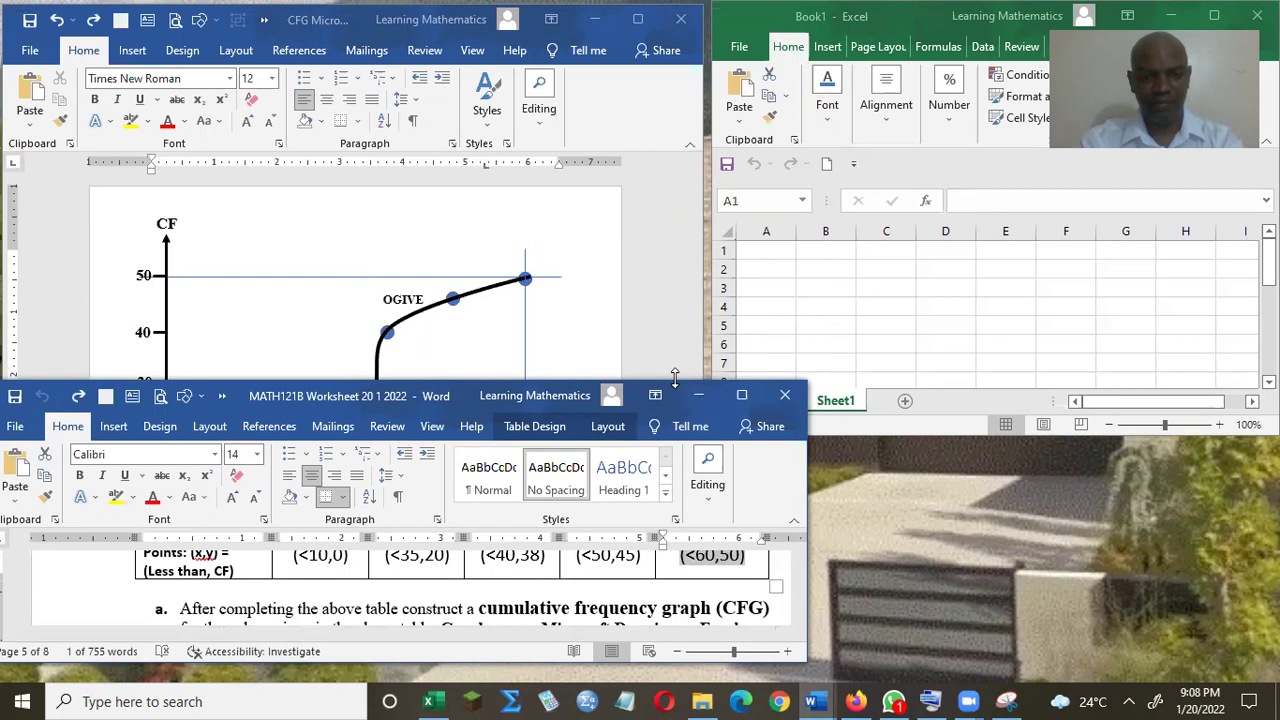
pyautogui.moveTo(675, 378); pyautogui.dragTo(675, 345)
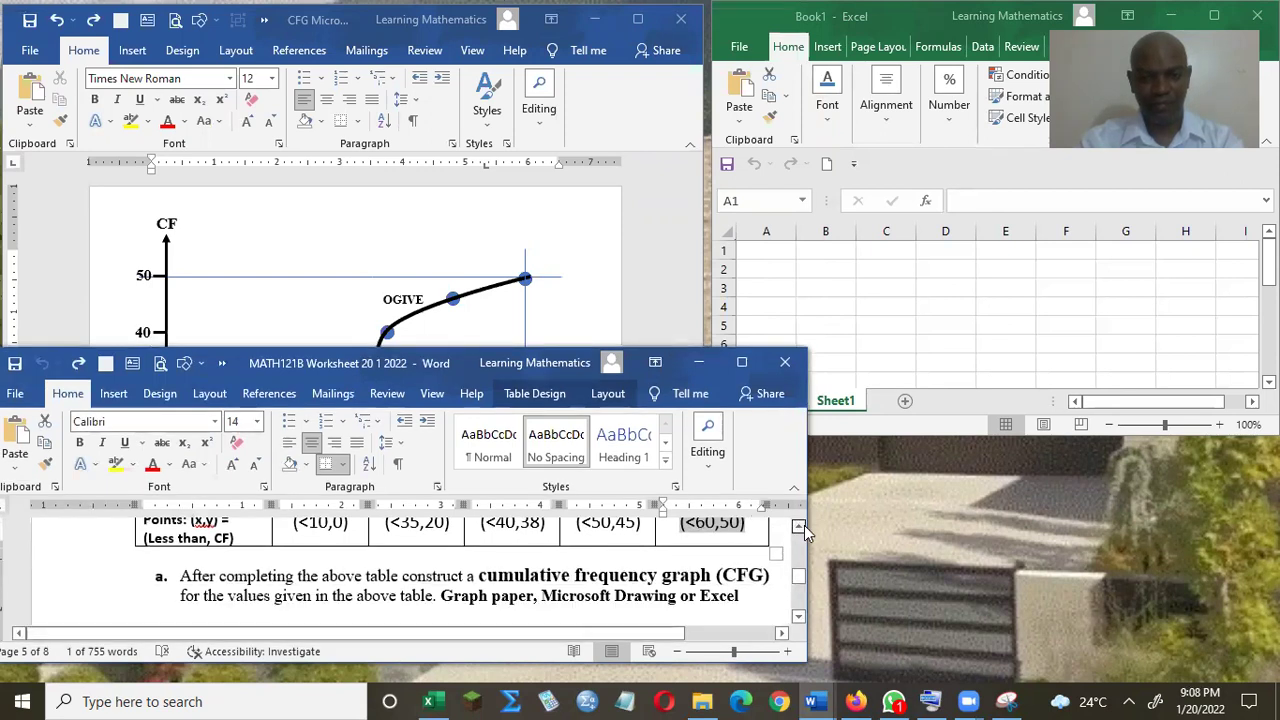
pyautogui.click(800, 526)
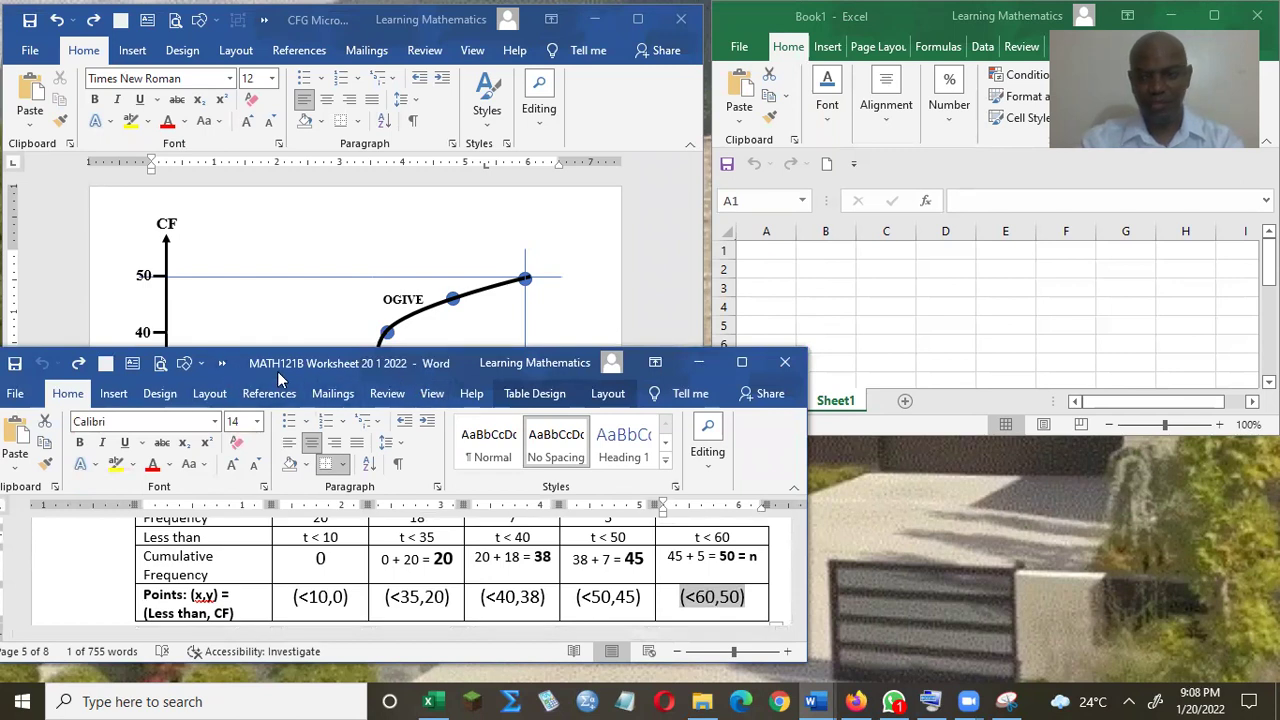
pyautogui.moveTo(277, 371); pyautogui.dragTo(789, 407)
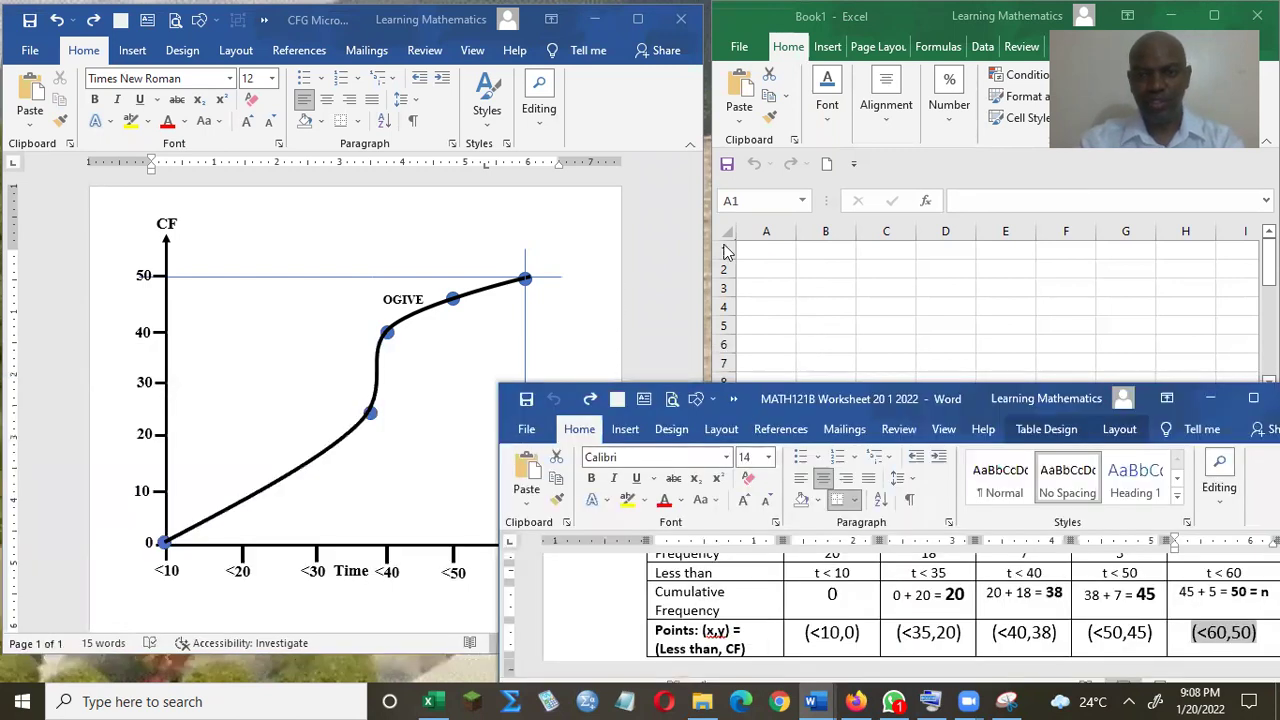
# - In Excel's Book1, enter the headings Time in A1 and CF in B1 and make both bold
pyautogui.click(757, 268)
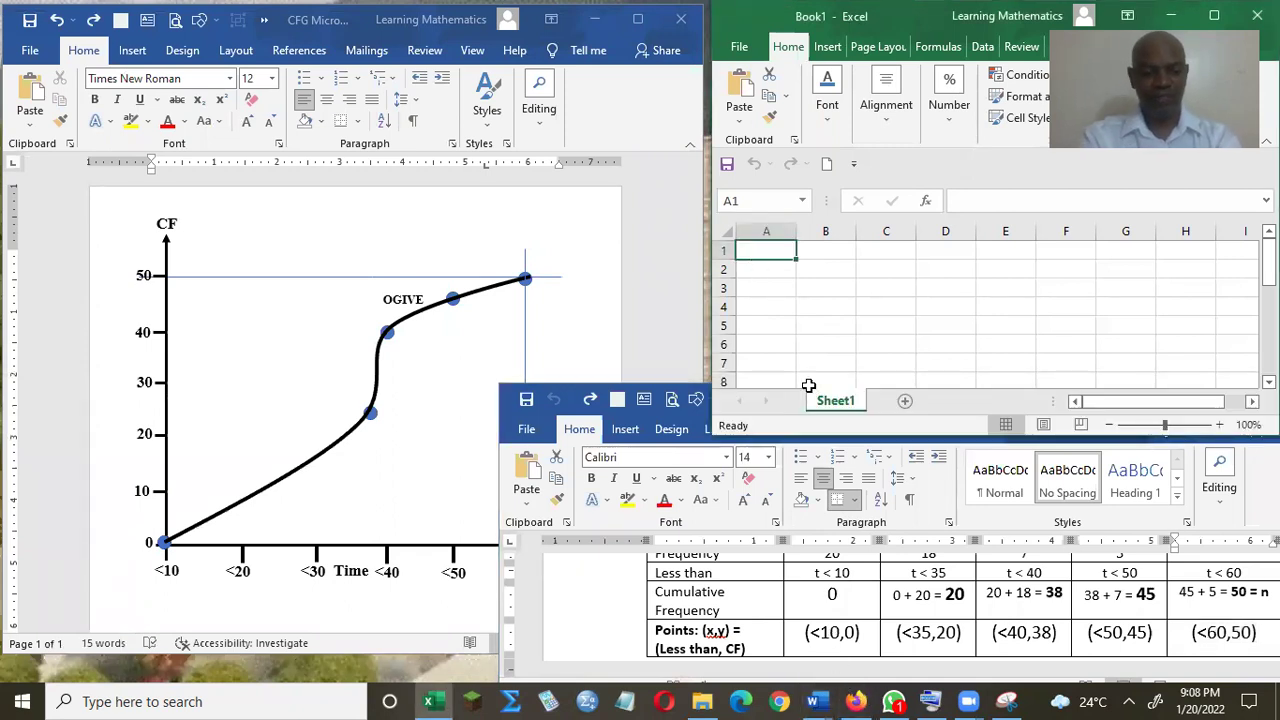
pyautogui.write('Time')
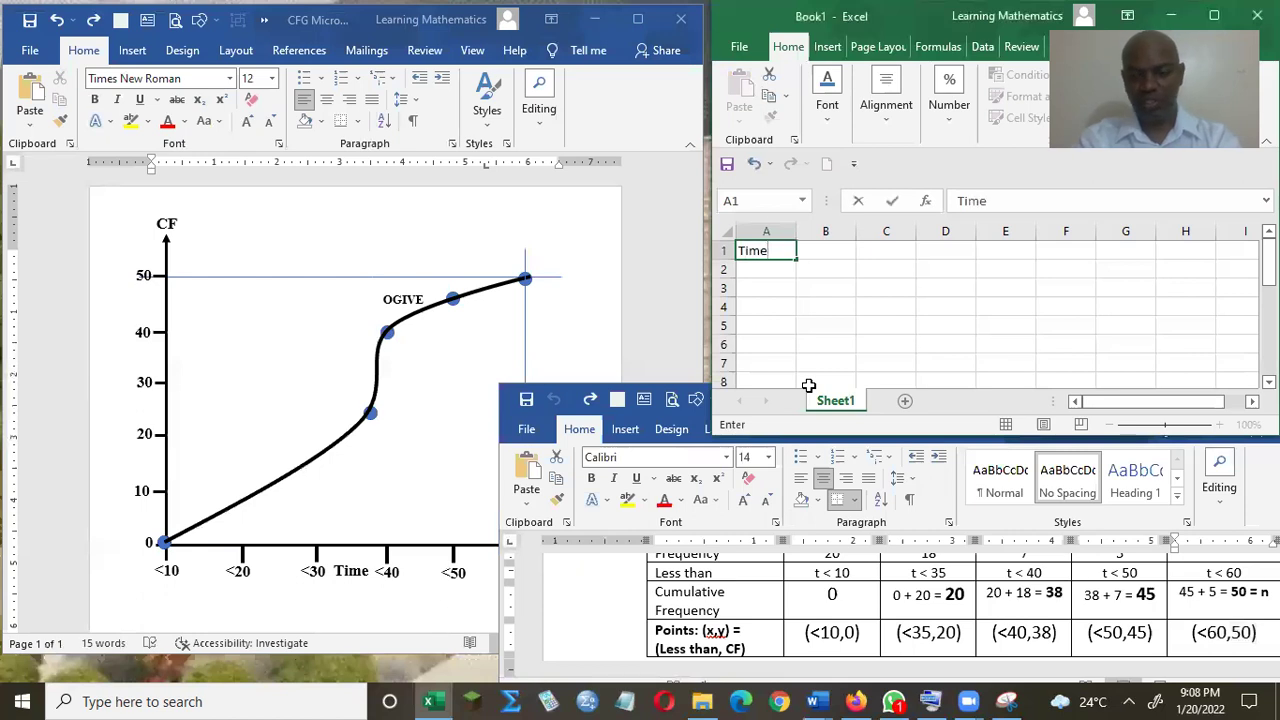
pyautogui.press('Tab')
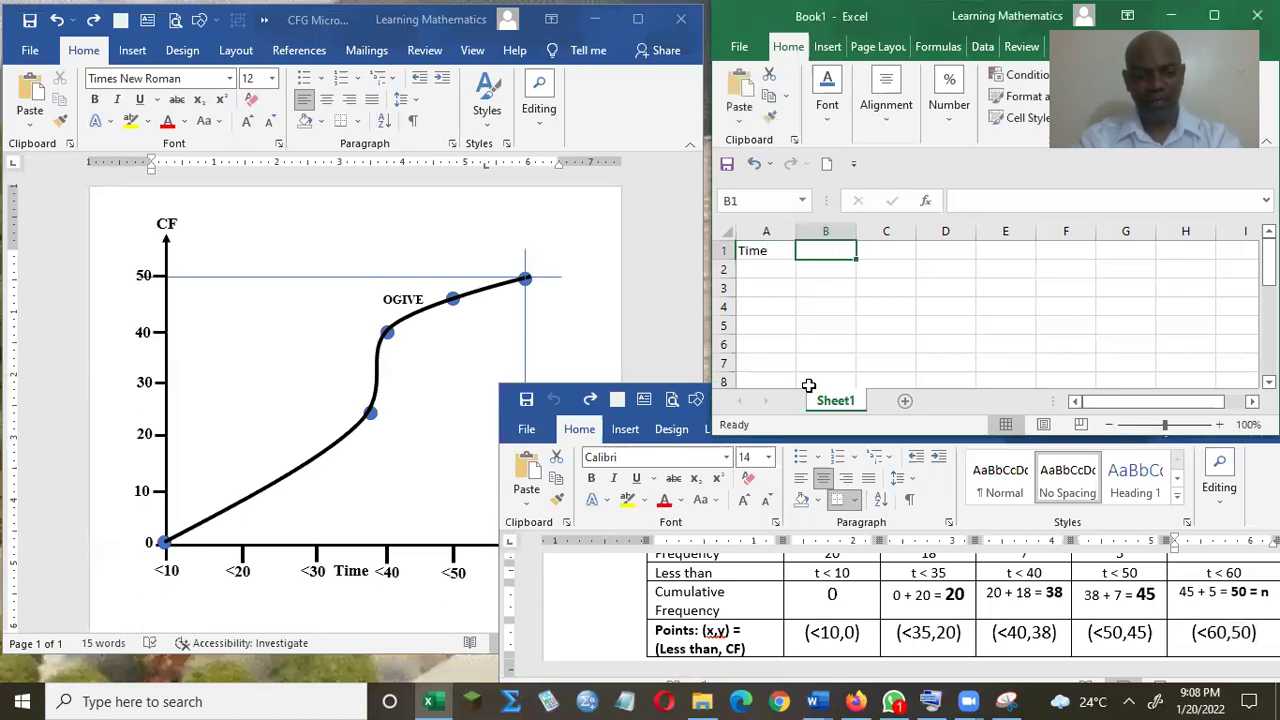
pyautogui.write('CF')
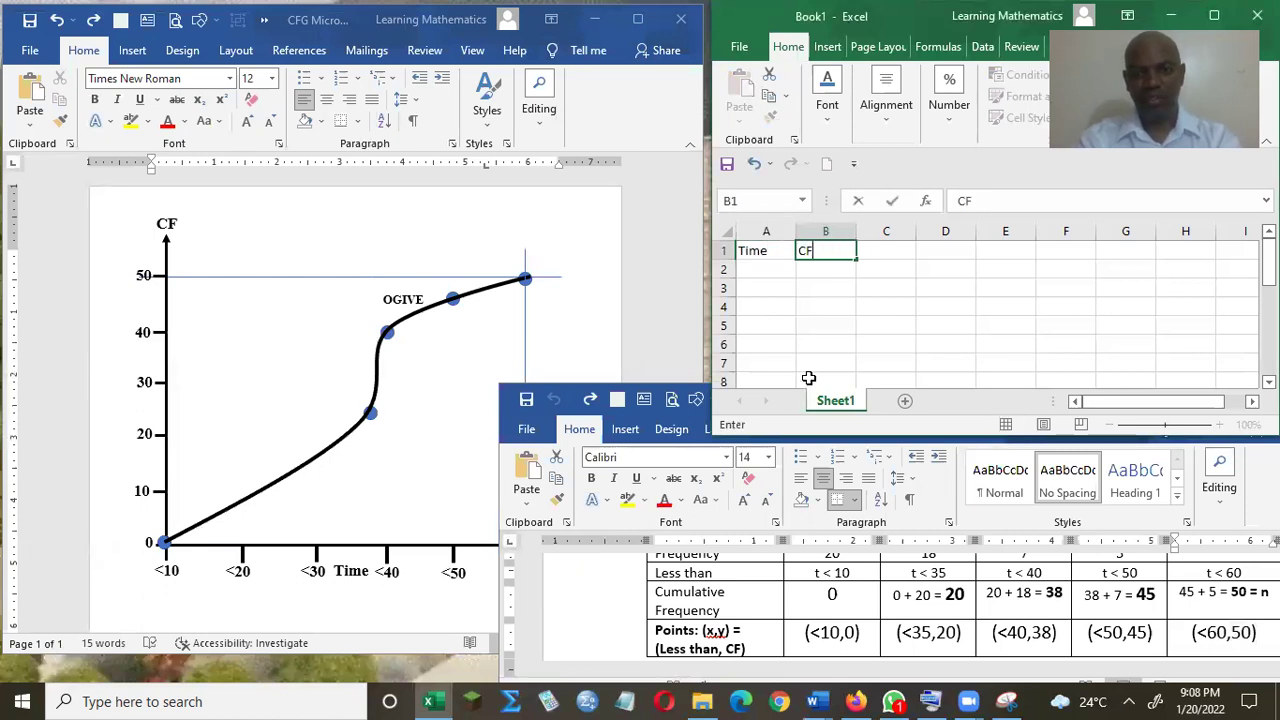
pyautogui.click(821, 251)
pyautogui.moveTo(821, 251); pyautogui.dragTo(757, 250)
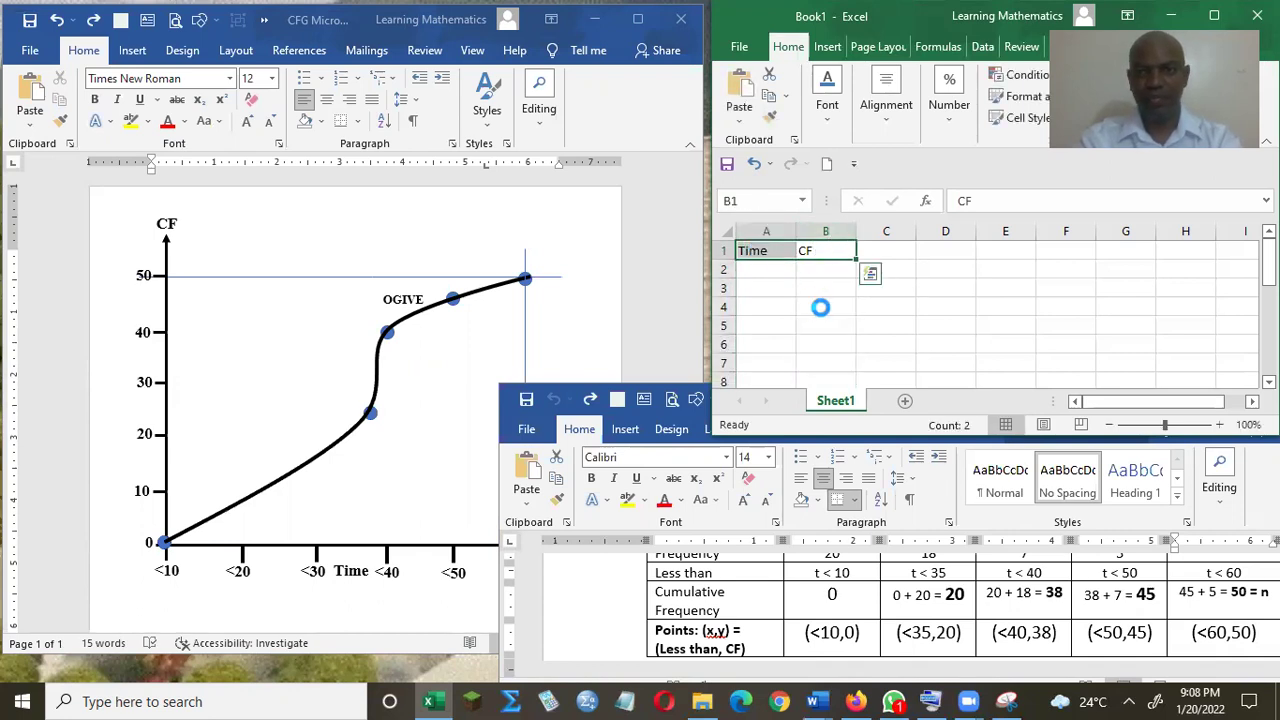
pyautogui.hotkey('ctrl', 'b')
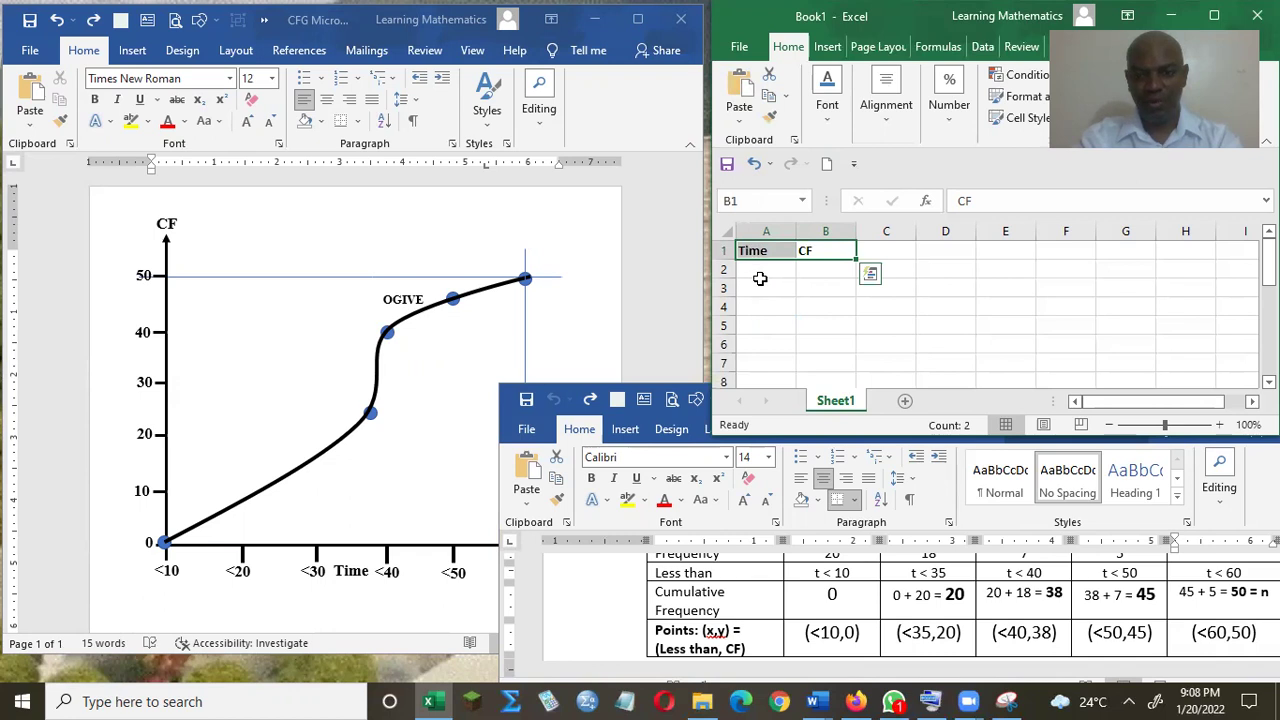
# - Enter the first two points under Time and CF: 10 and 0 in row 2, 35 and 20 in row 3
pyautogui.click(763, 271)
pyautogui.write('10')
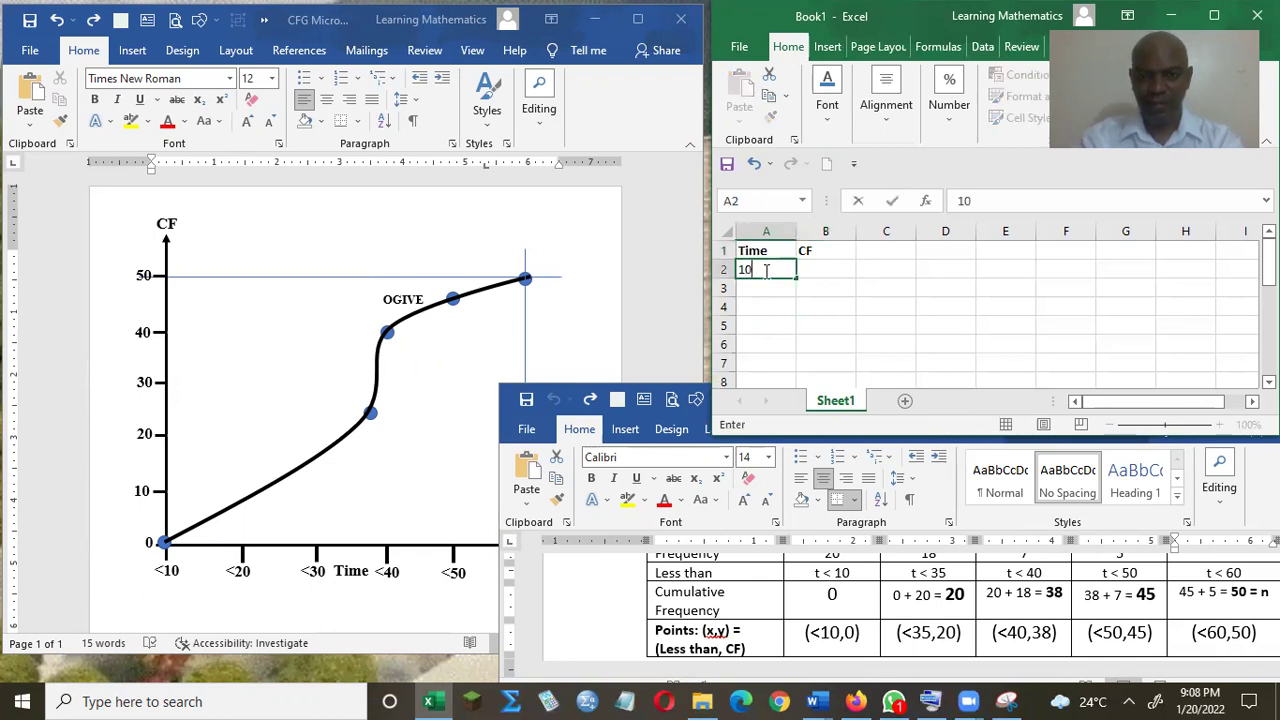
pyautogui.press('Tab')
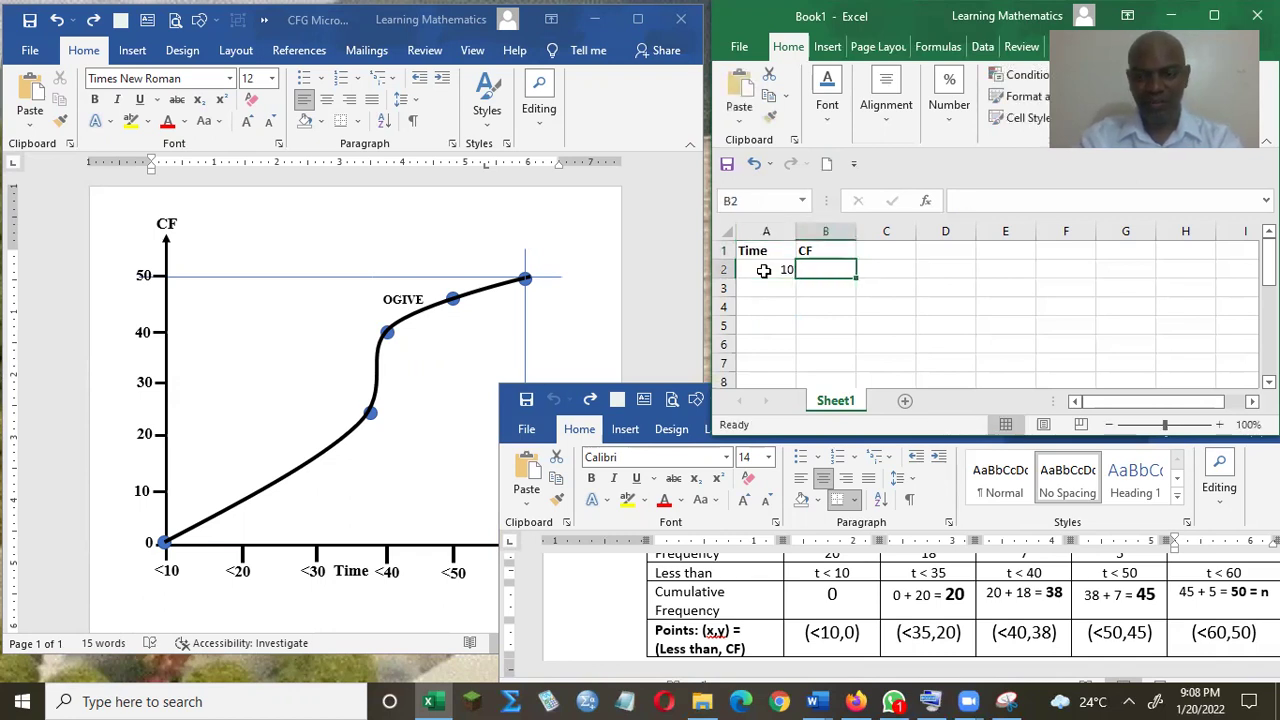
pyautogui.write('0')
pyautogui.press('Return')
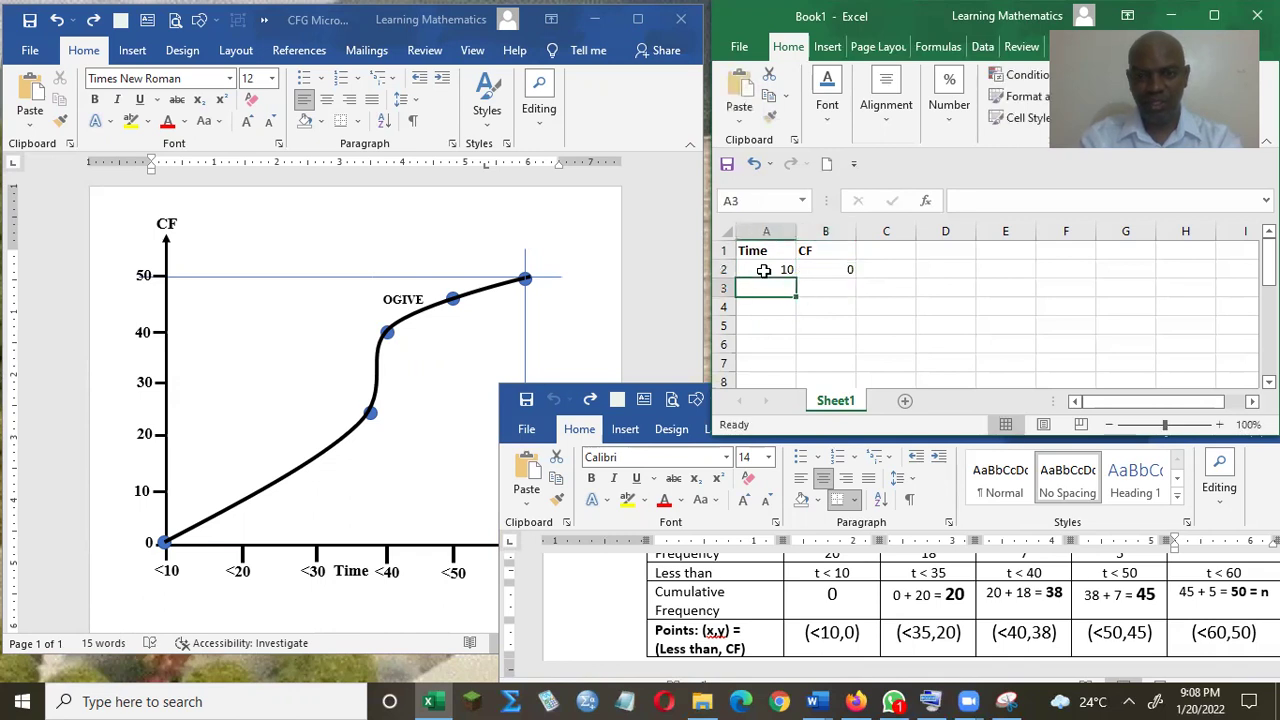
pyautogui.write('35')
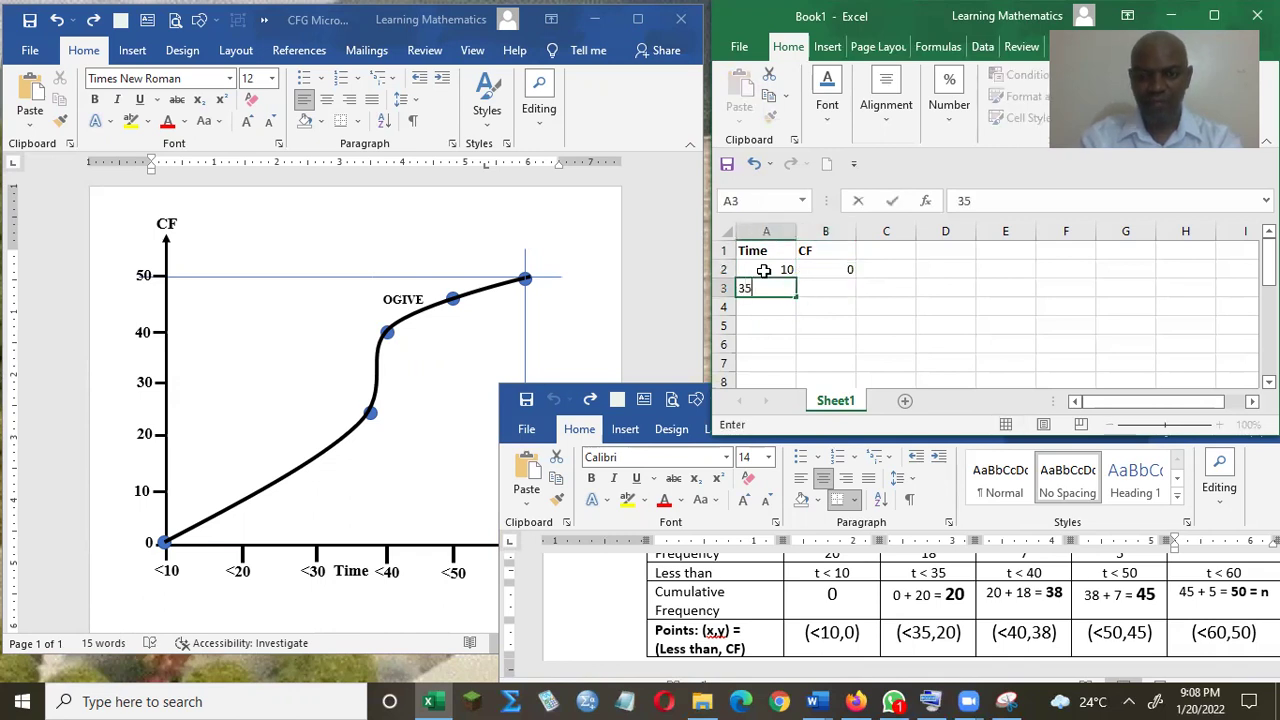
pyautogui.press('Tab')
pyautogui.write('20')
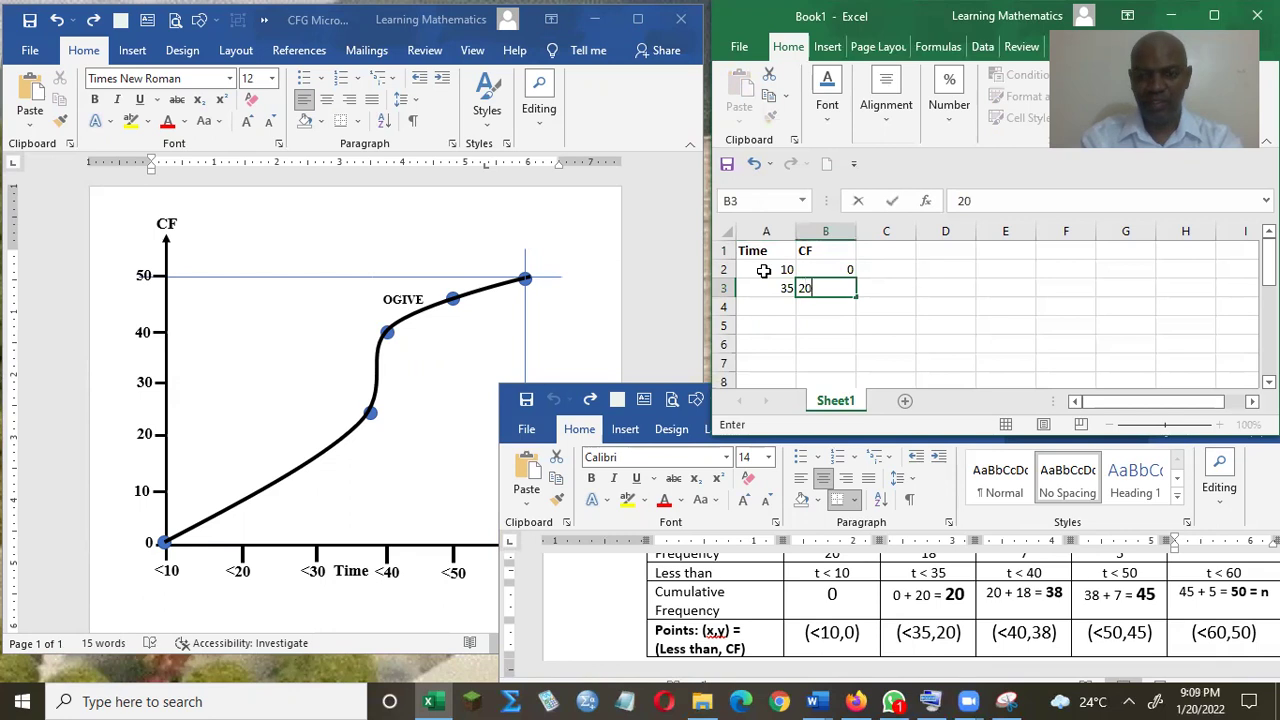
pyautogui.press('Return')
# - Enter the remaining points under Time and CF: 40 and 38, 50 and 45, 60 and 50 in rows 4 to 6
pyautogui.write('40')
pyautogui.press('Tab')
pyautogui.write('38')
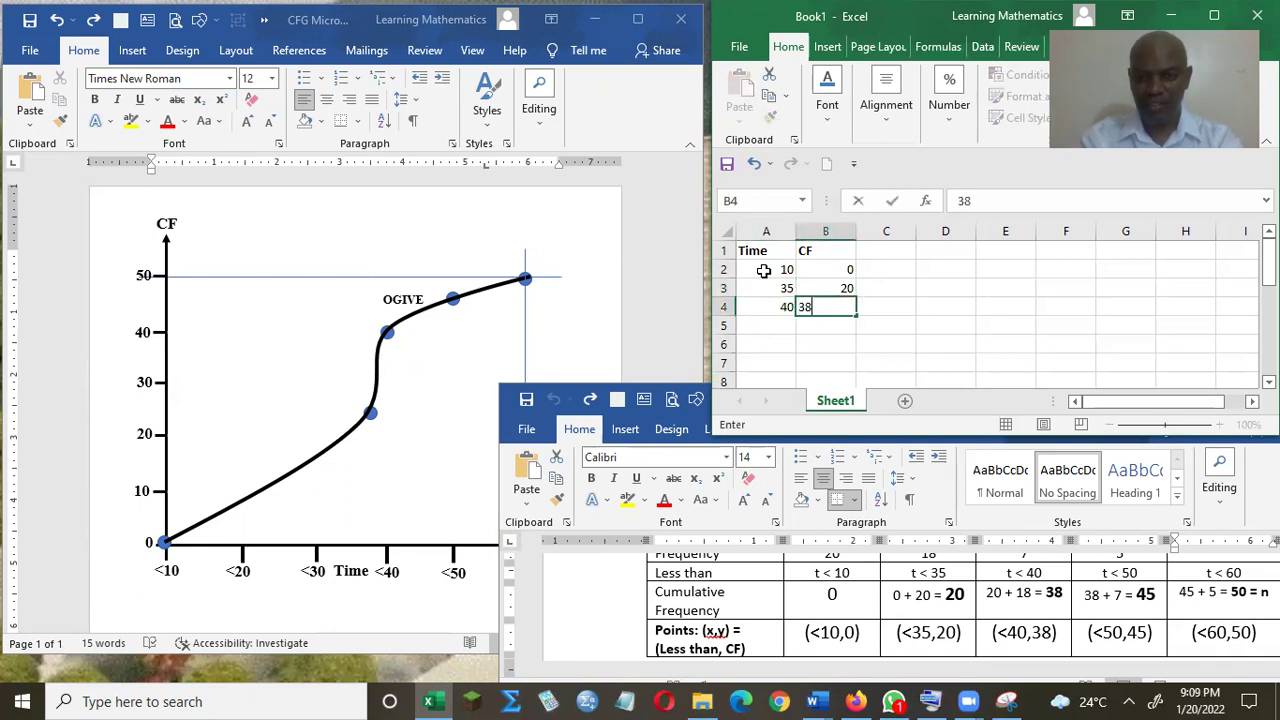
pyautogui.press('Return')
pyautogui.write('50')
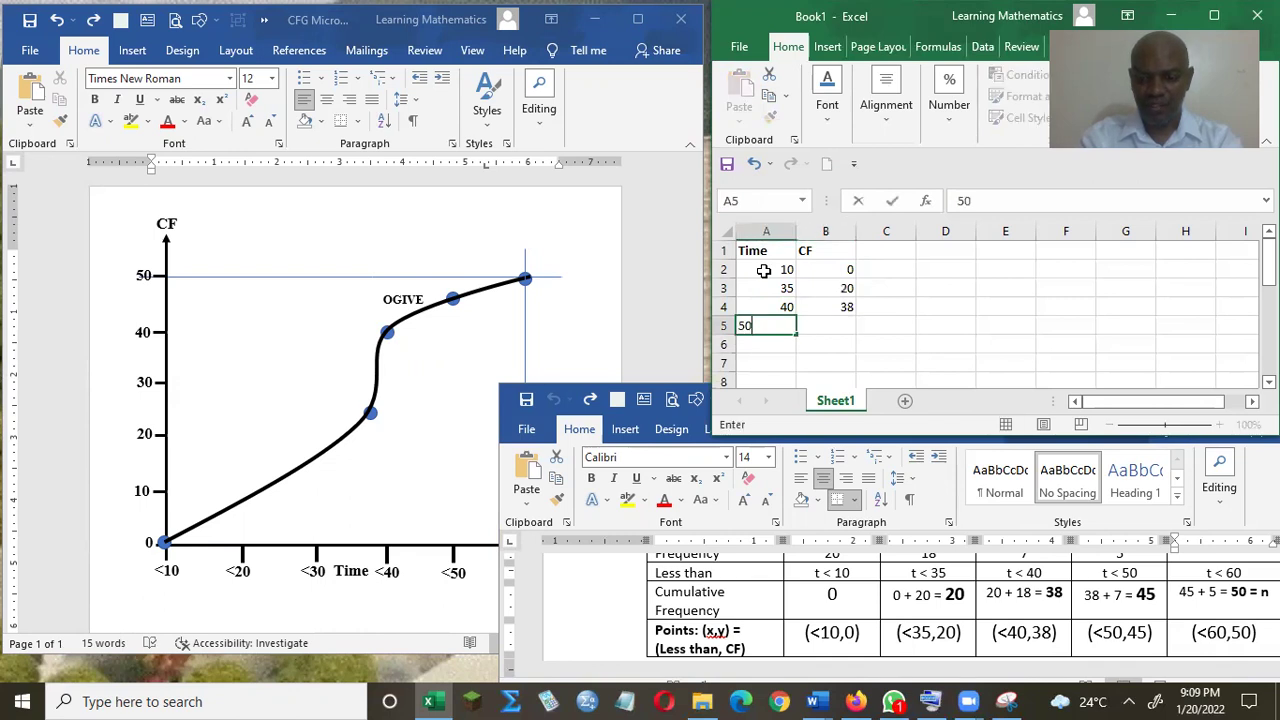
pyautogui.press('Tab')
pyautogui.write('45')
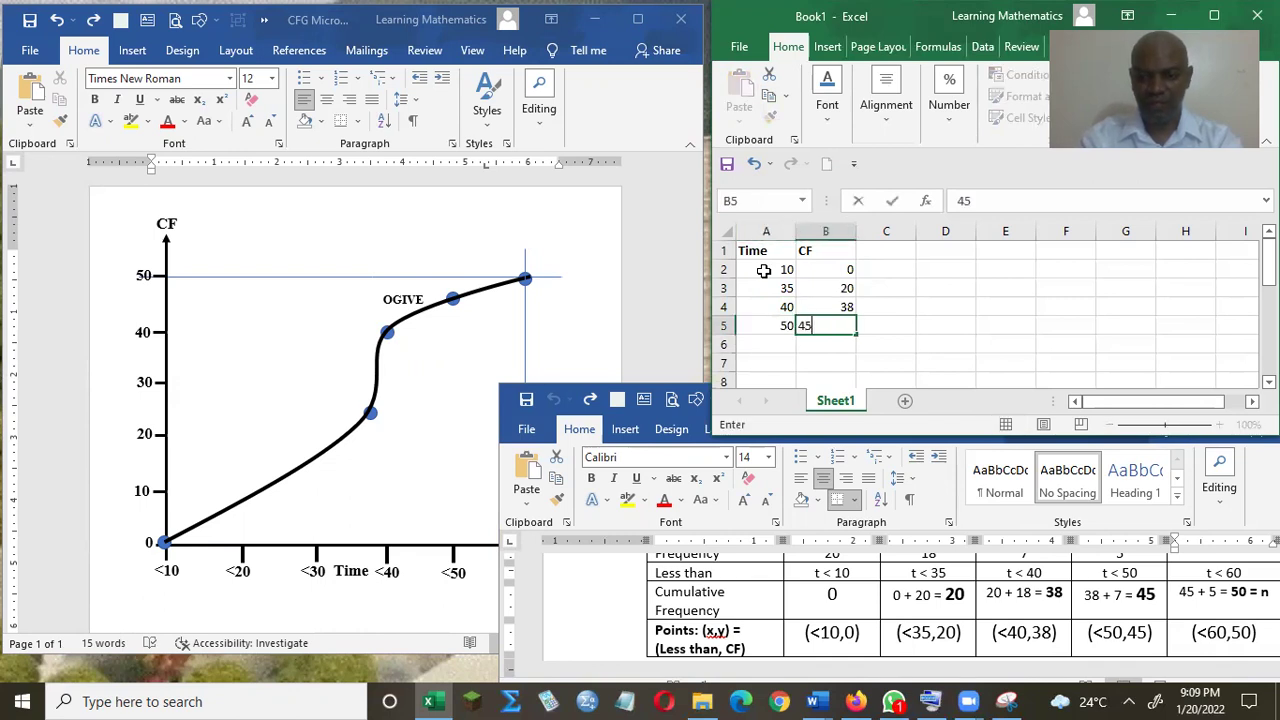
pyautogui.press('Return')
pyautogui.write('60')
pyautogui.hotkey('ctrl', 'Return')
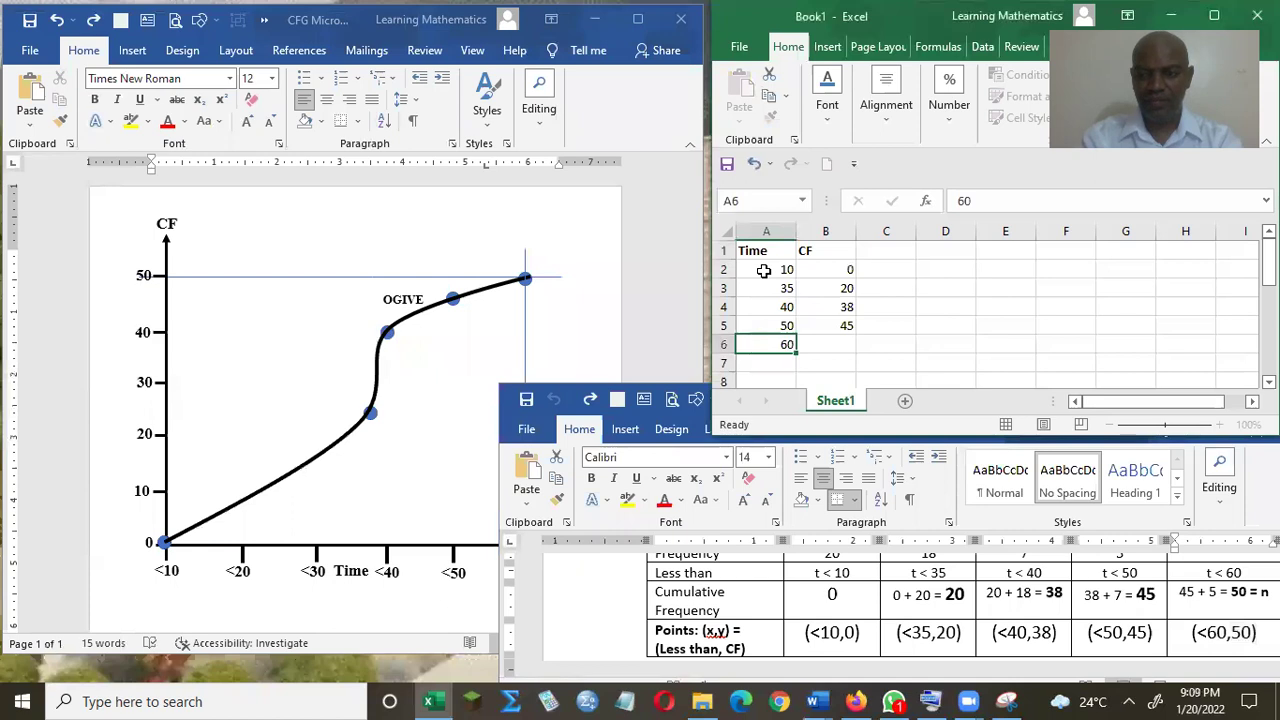
pyautogui.press('Tab')
pyautogui.write('50')
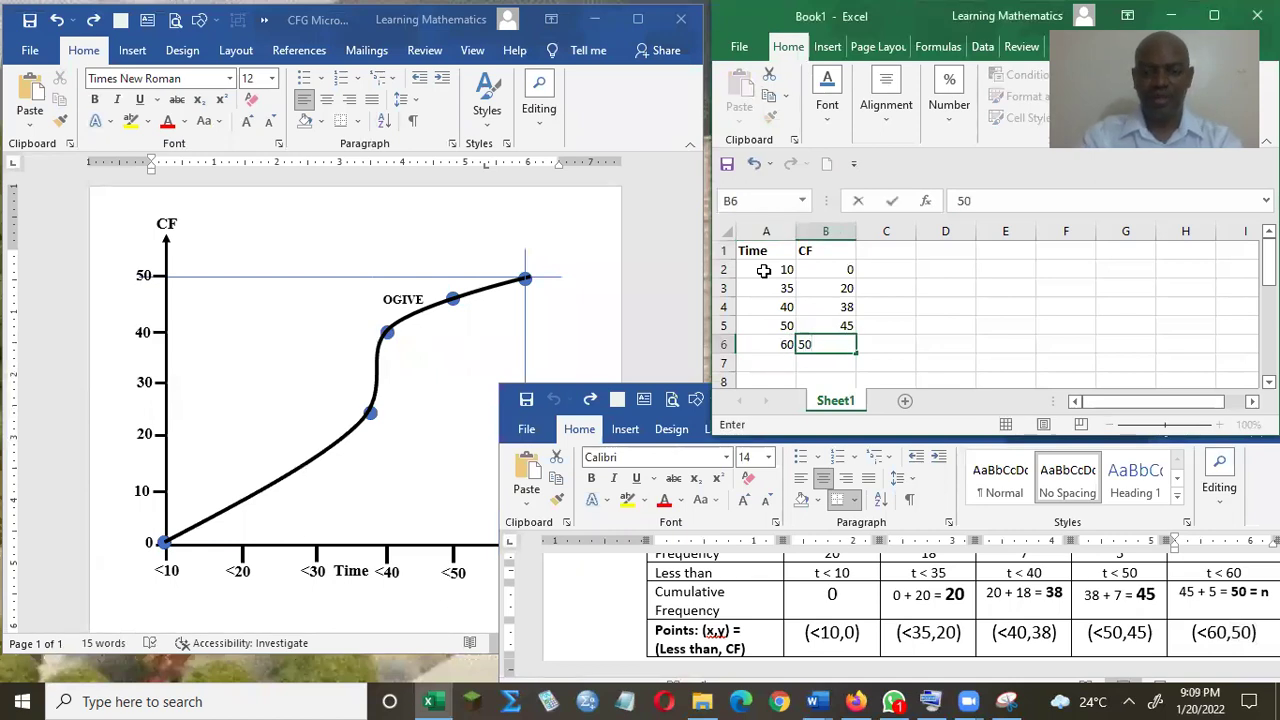
pyautogui.press('Return')
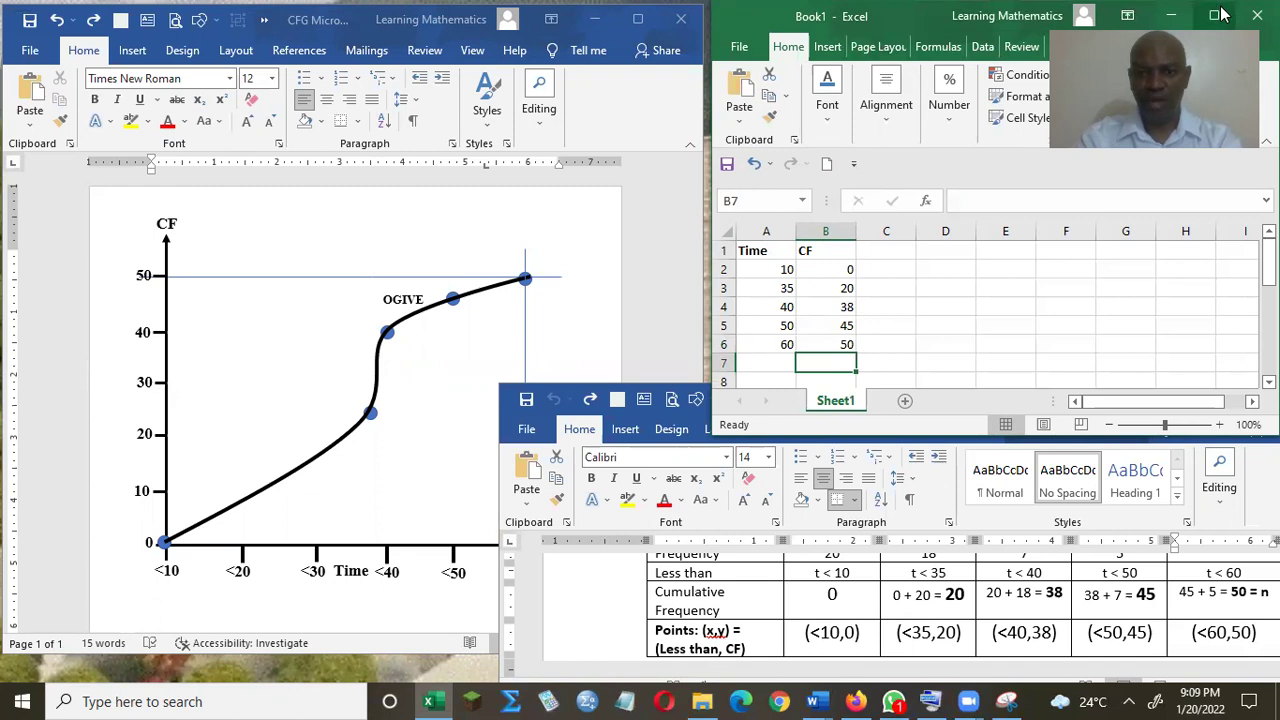
# - Maximize the Book1 window and center the contents of the whole data table A1:B6
pyautogui.moveTo(745, 250); pyautogui.dragTo(830, 344)
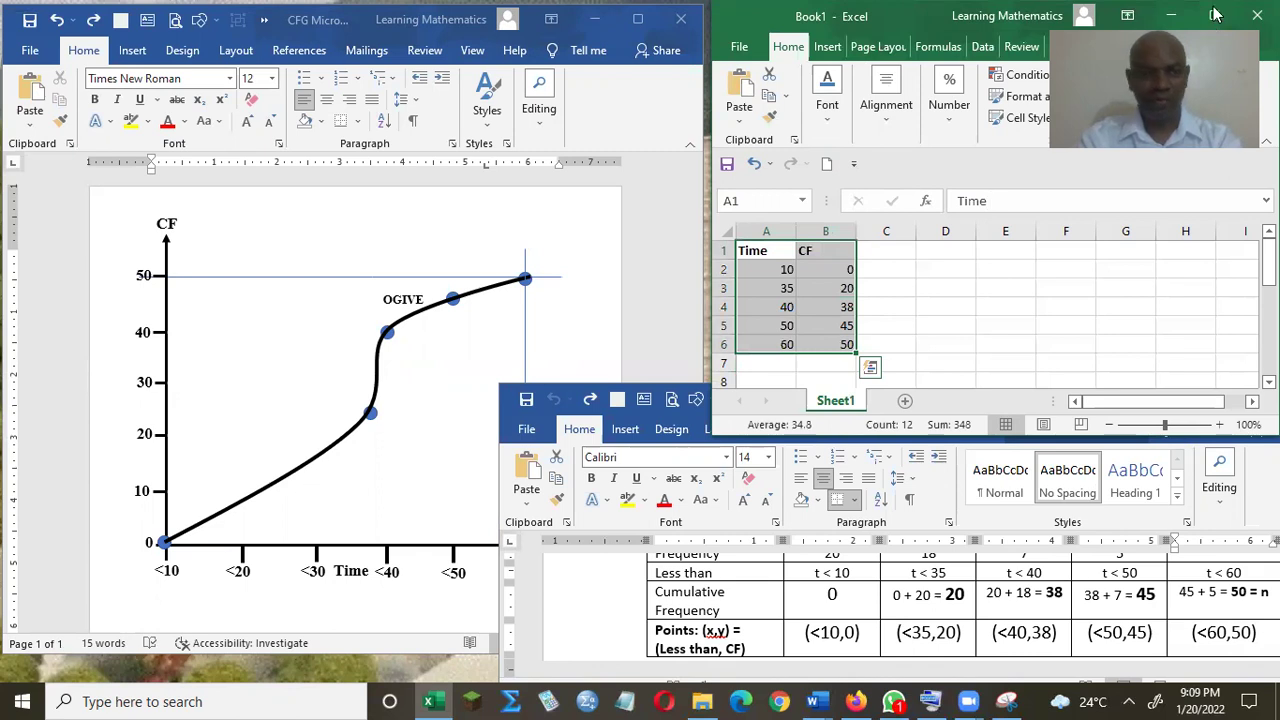
pyautogui.press('super+Up')
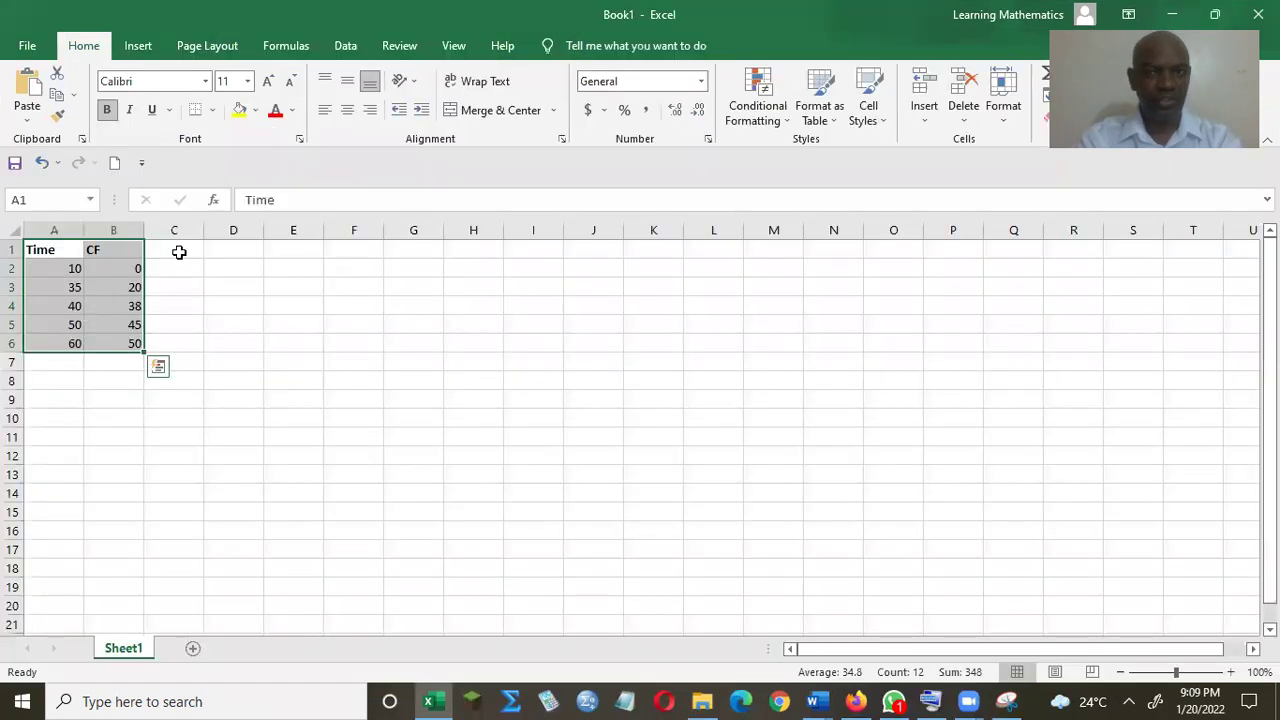
pyautogui.click(347, 110)
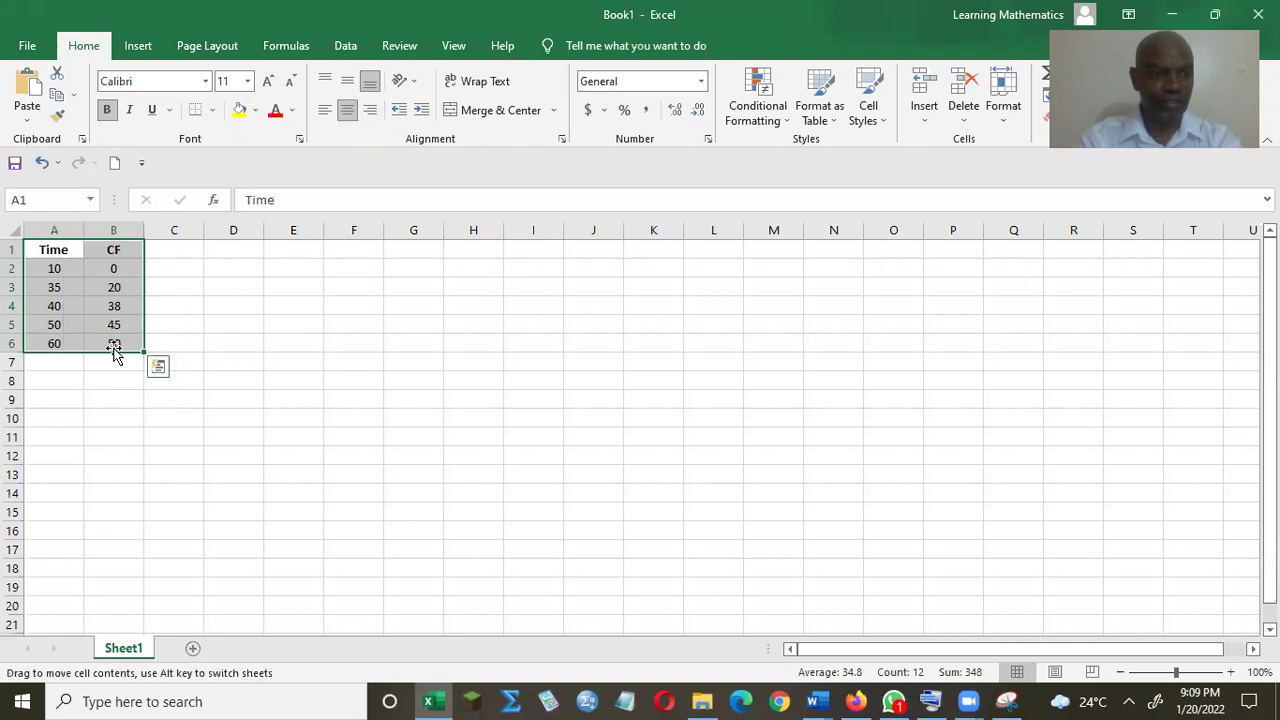
# - Try the Number and Long Date formats on the values in A2:B6 and return them to General
pyautogui.click(55, 285)
pyautogui.moveTo(51, 267); pyautogui.dragTo(104, 334)
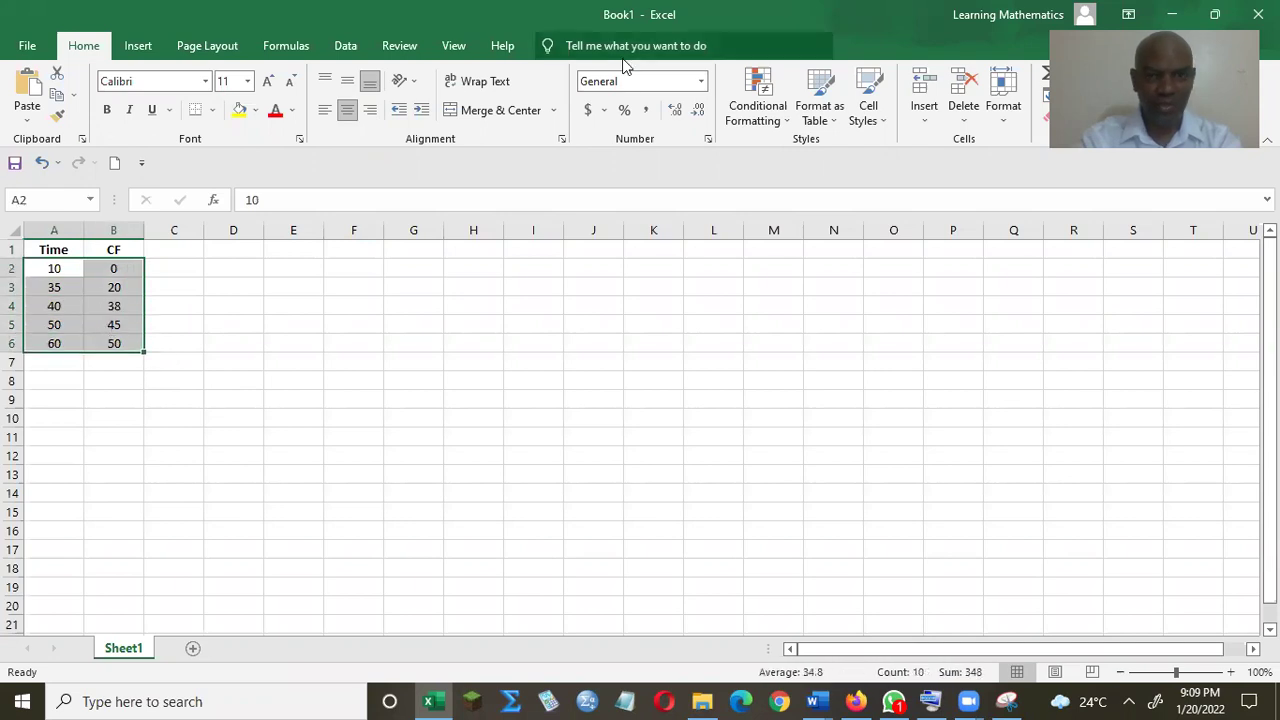
pyautogui.click(701, 81)
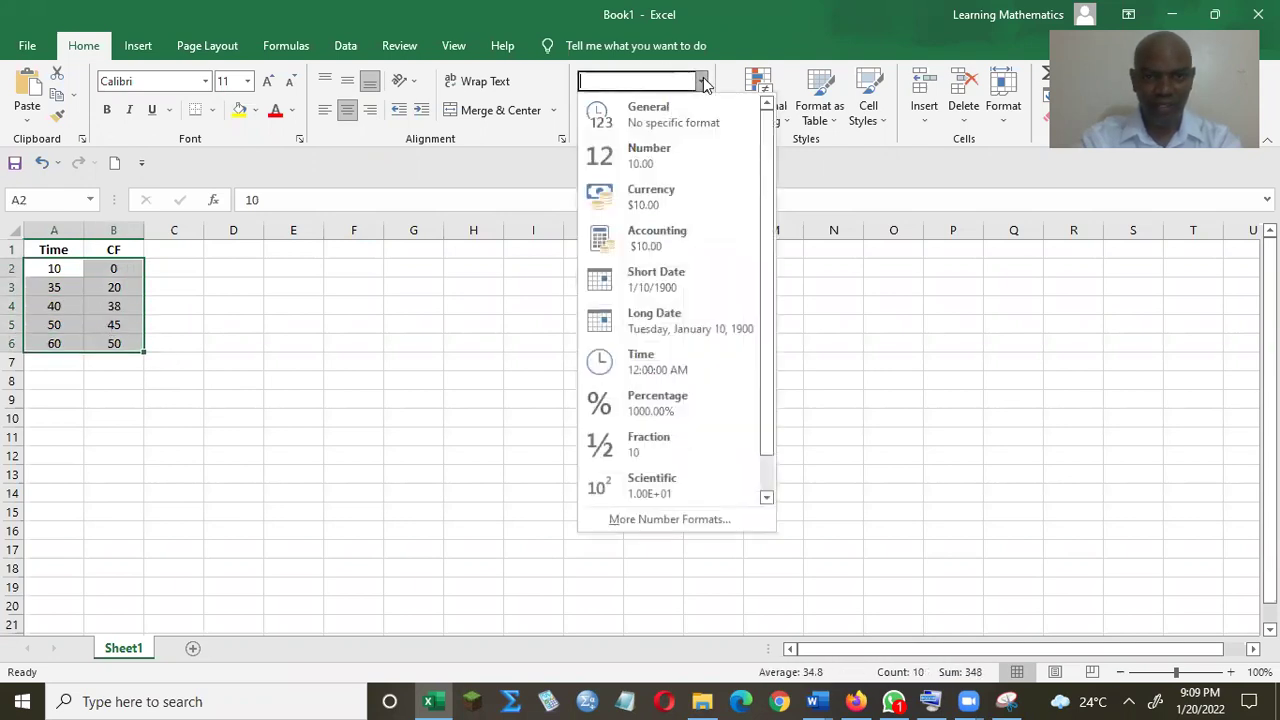
pyautogui.click(650, 160)
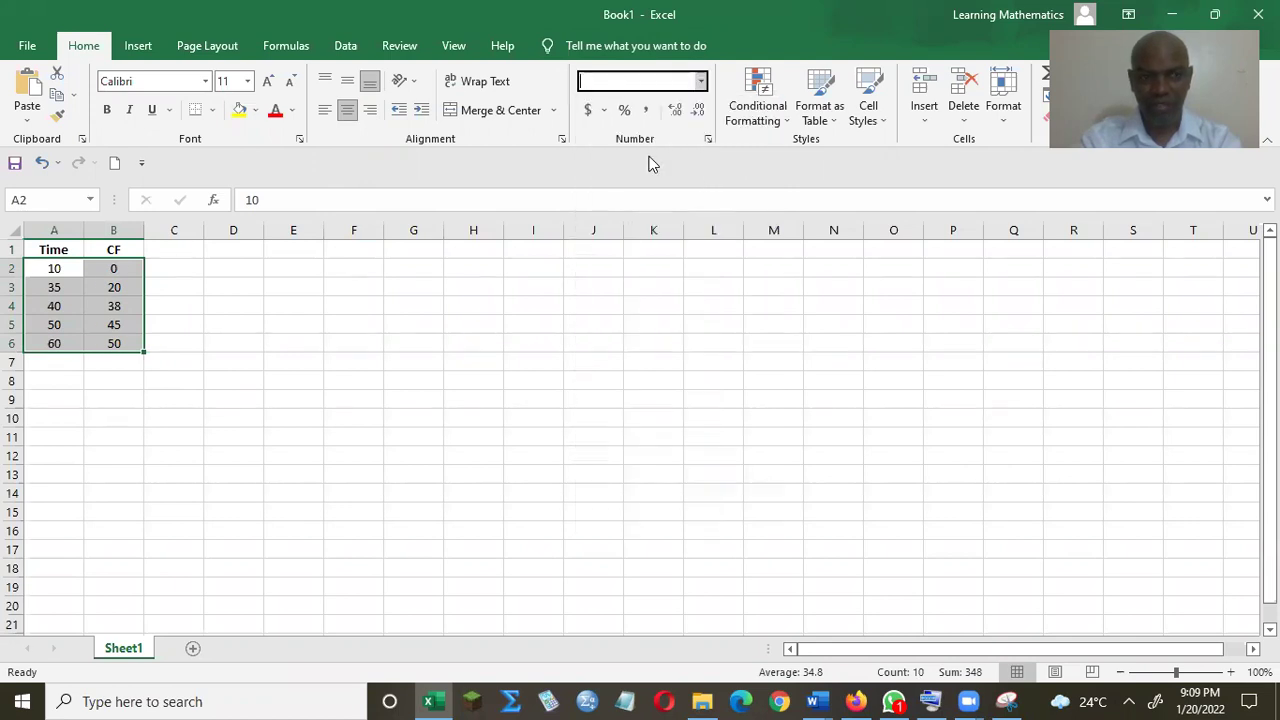
pyautogui.click(700, 82)
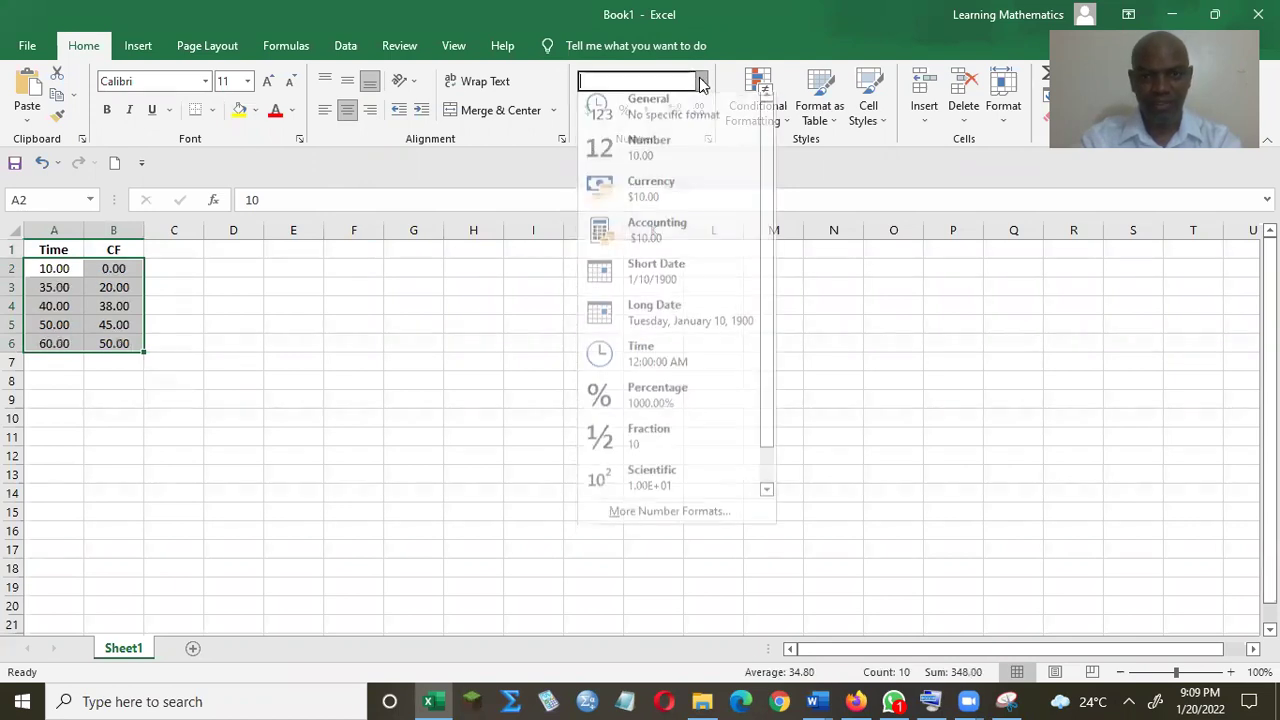
pyautogui.click(669, 315)
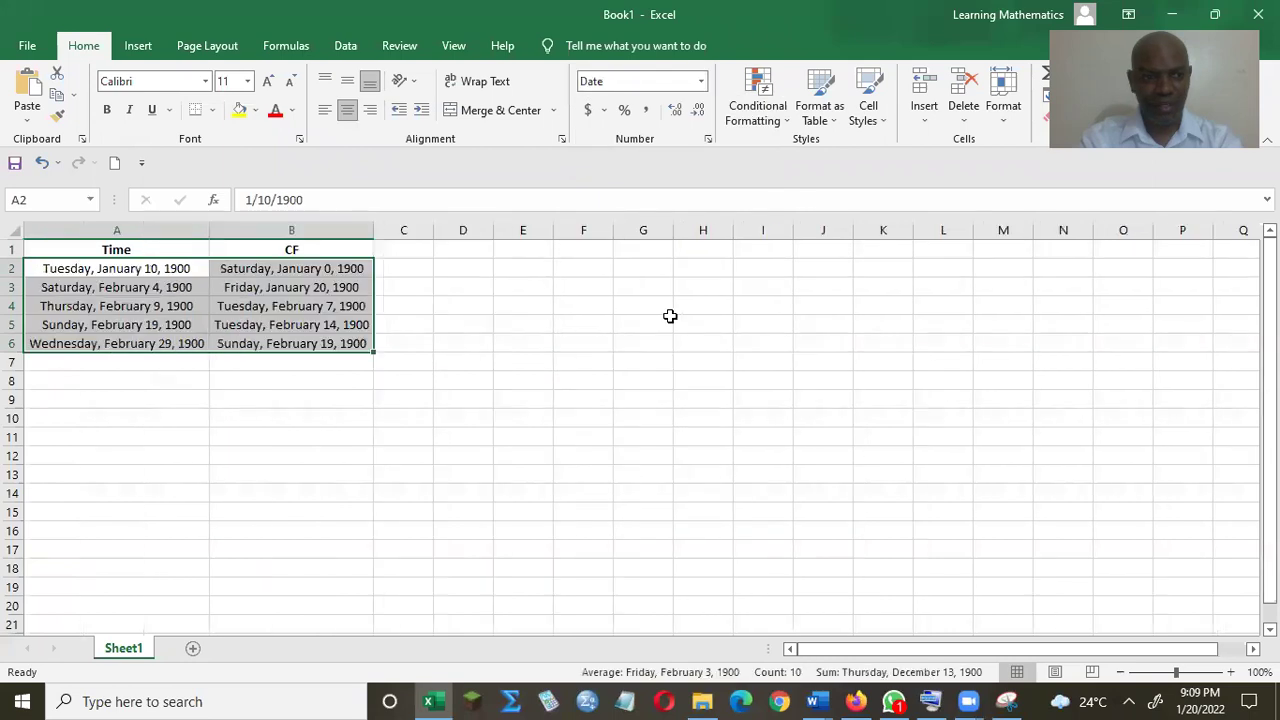
pyautogui.click(701, 82)
pyautogui.click(697, 113)
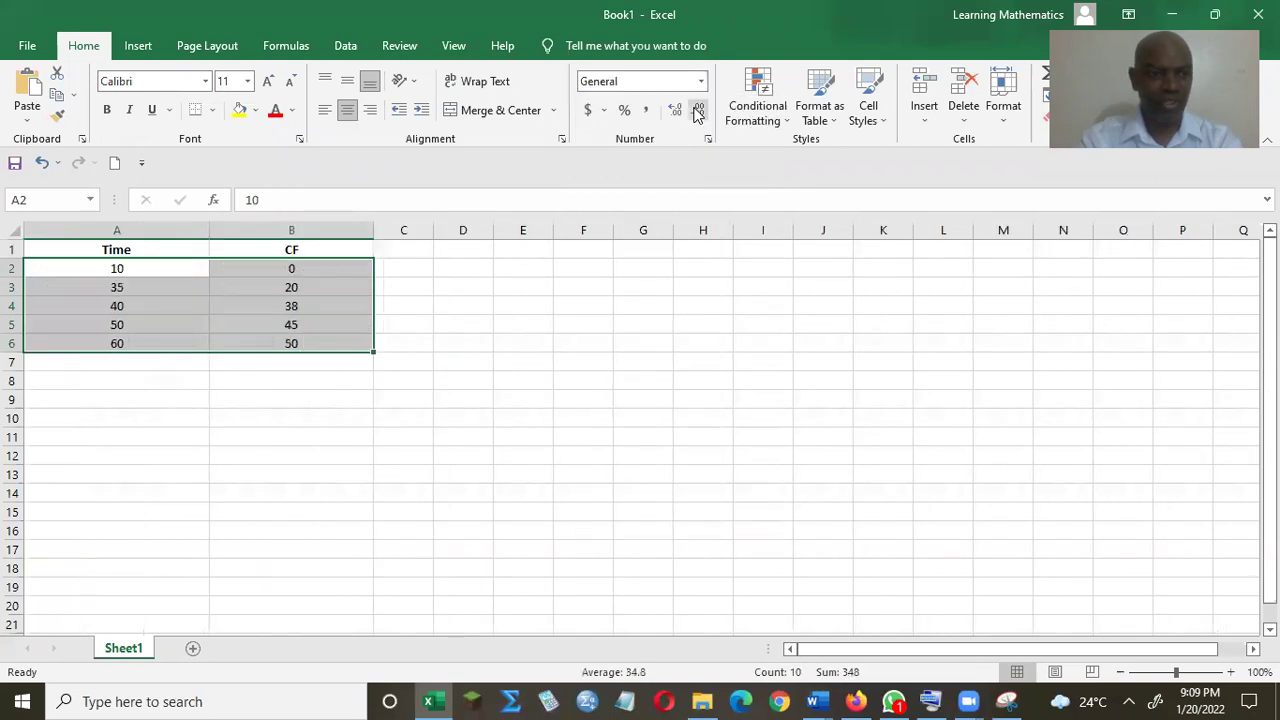
# - Insert a Scatter with Smooth Lines and Markers chart from A1:B6 and move it over the data table from row 1 down
pyautogui.moveTo(76, 244); pyautogui.dragTo(294, 342)
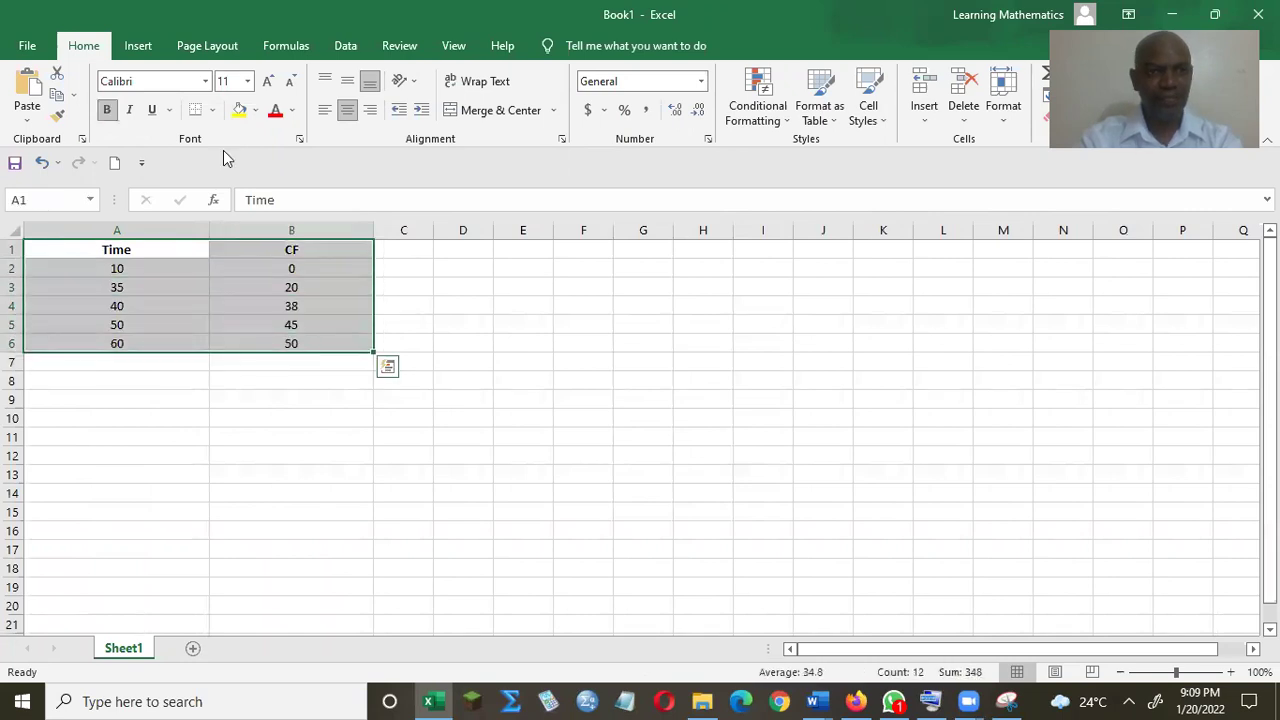
pyautogui.click(148, 52)
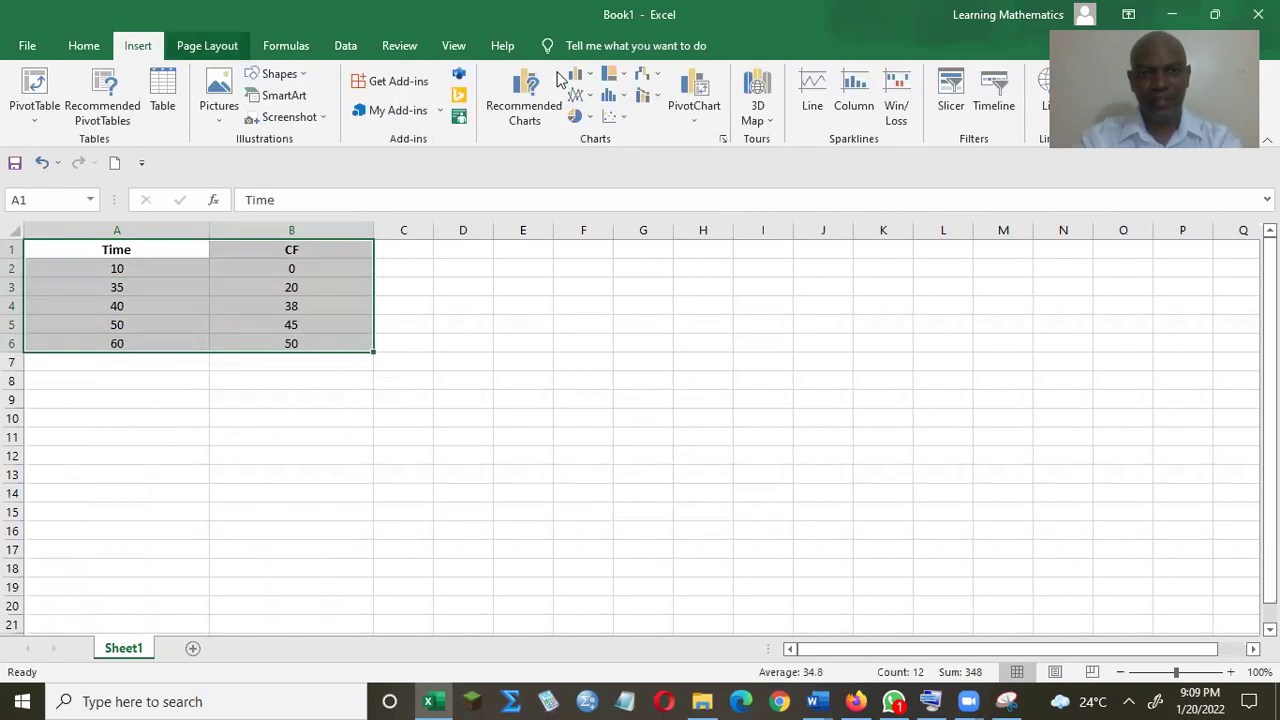
pyautogui.click(622, 118)
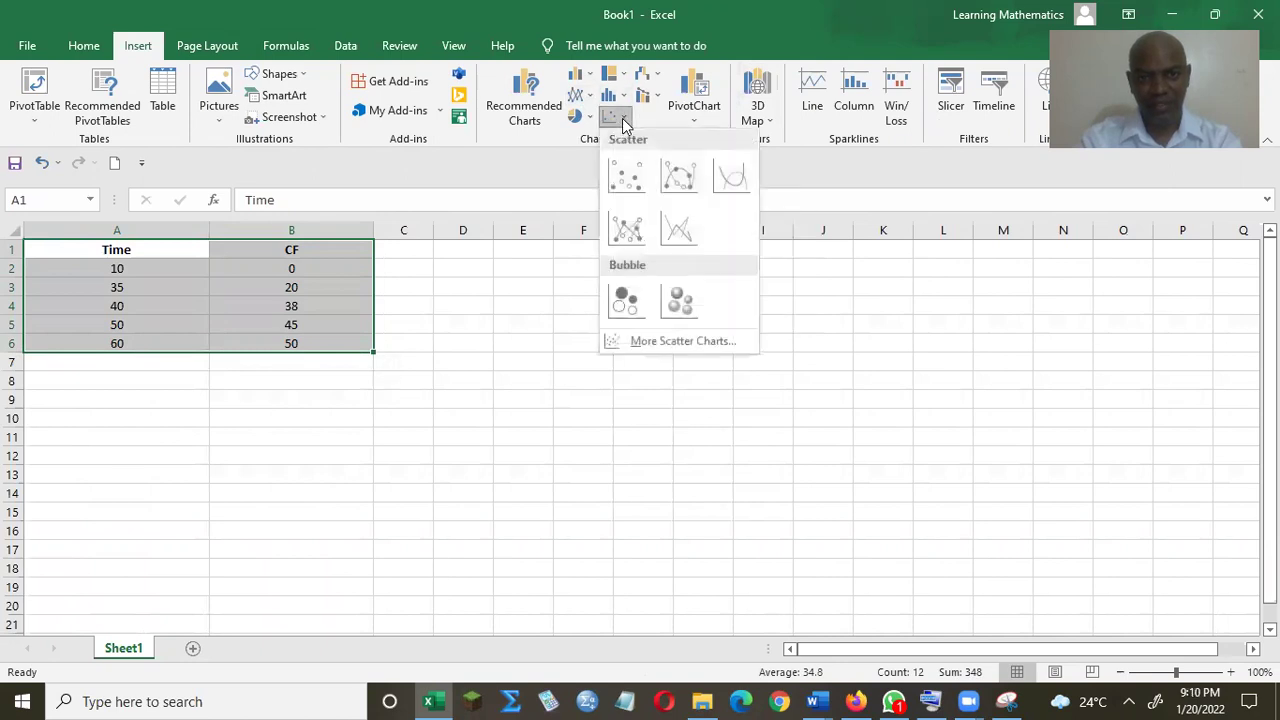
pyautogui.click(606, 120)
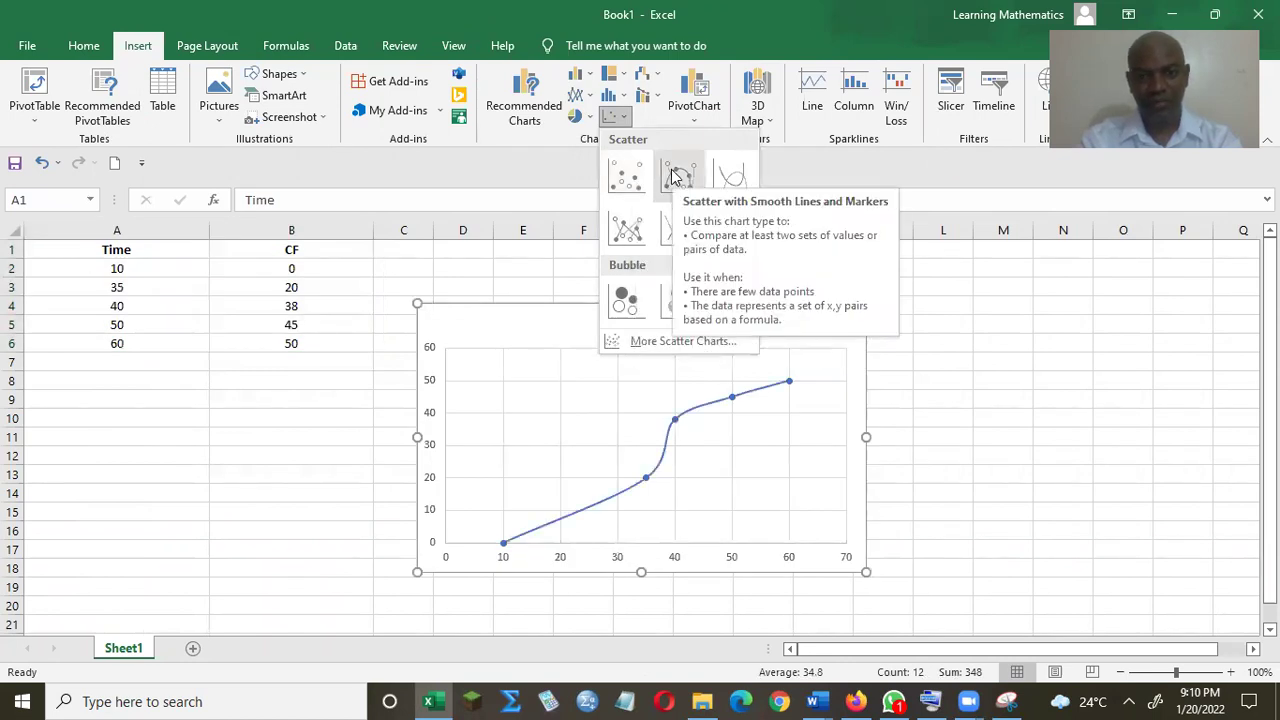
pyautogui.click(675, 176)
pyautogui.moveTo(688, 314); pyautogui.dragTo(292, 247)
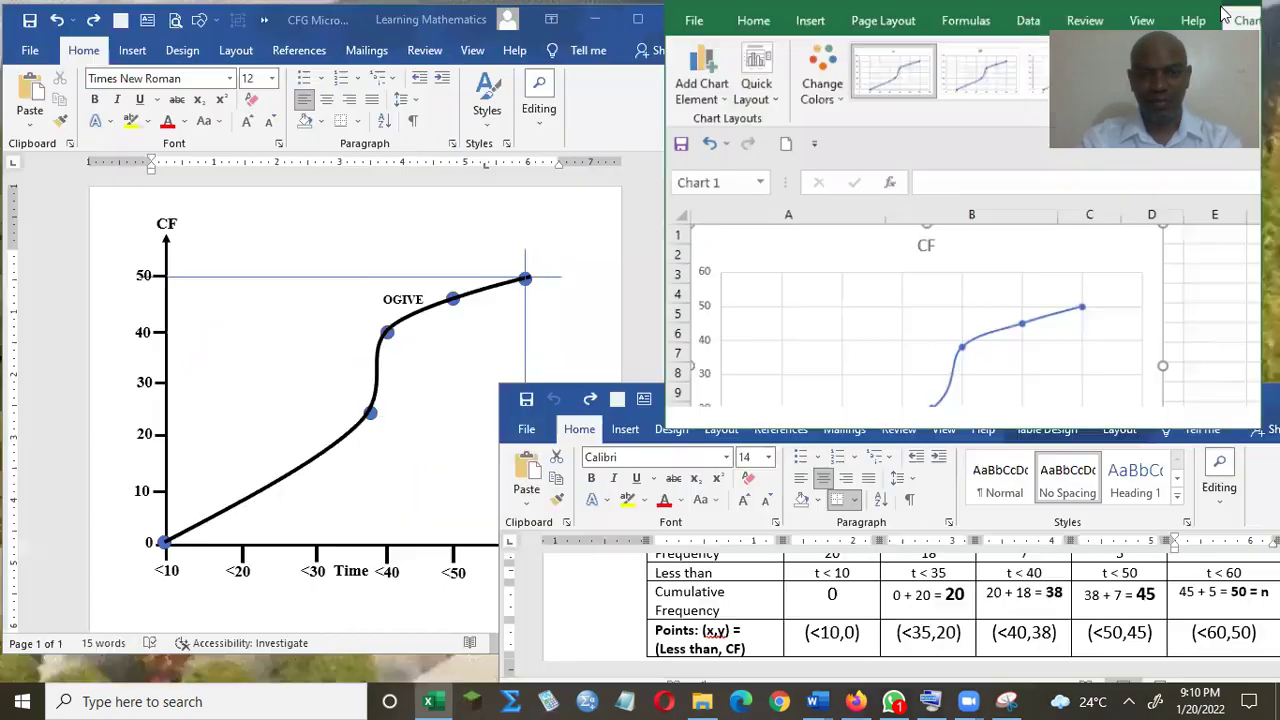
# - Restore the Book1 window to a smaller size, extend it downward to show the whole chart, and place it beside the Word ogive
pyautogui.click(1214, 14)
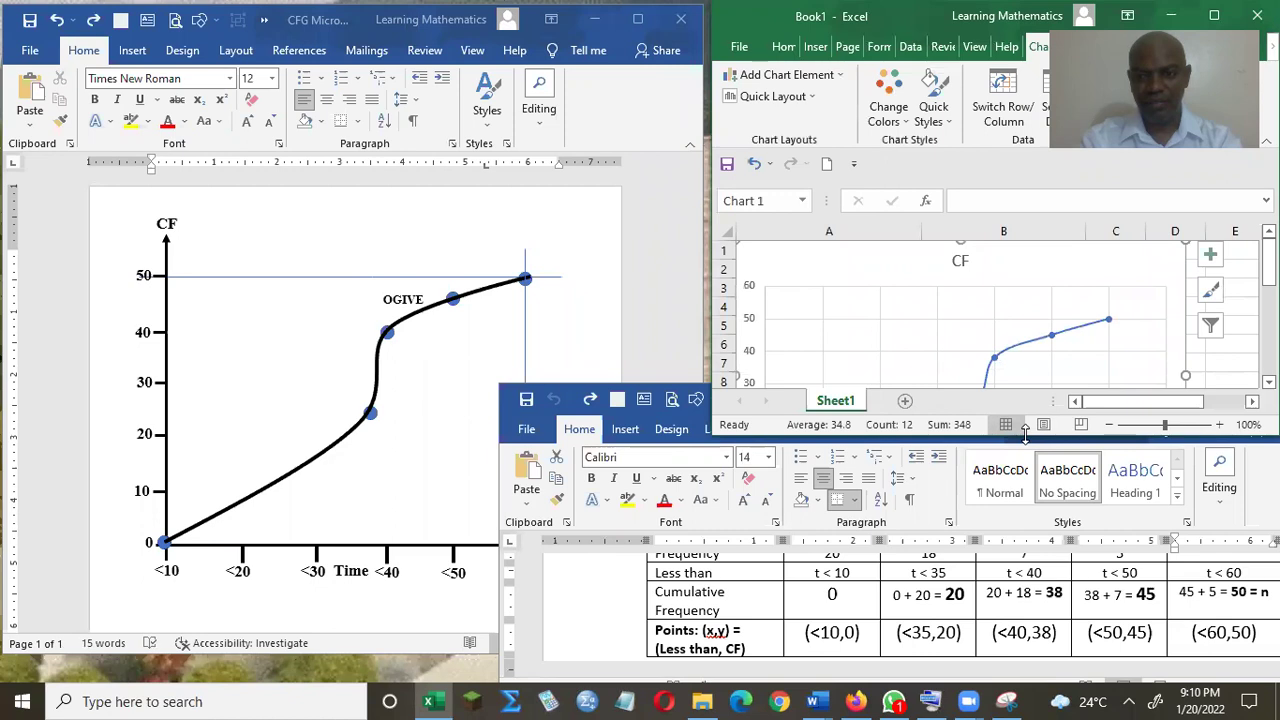
pyautogui.moveTo(1025, 432); pyautogui.dragTo(1025, 576)
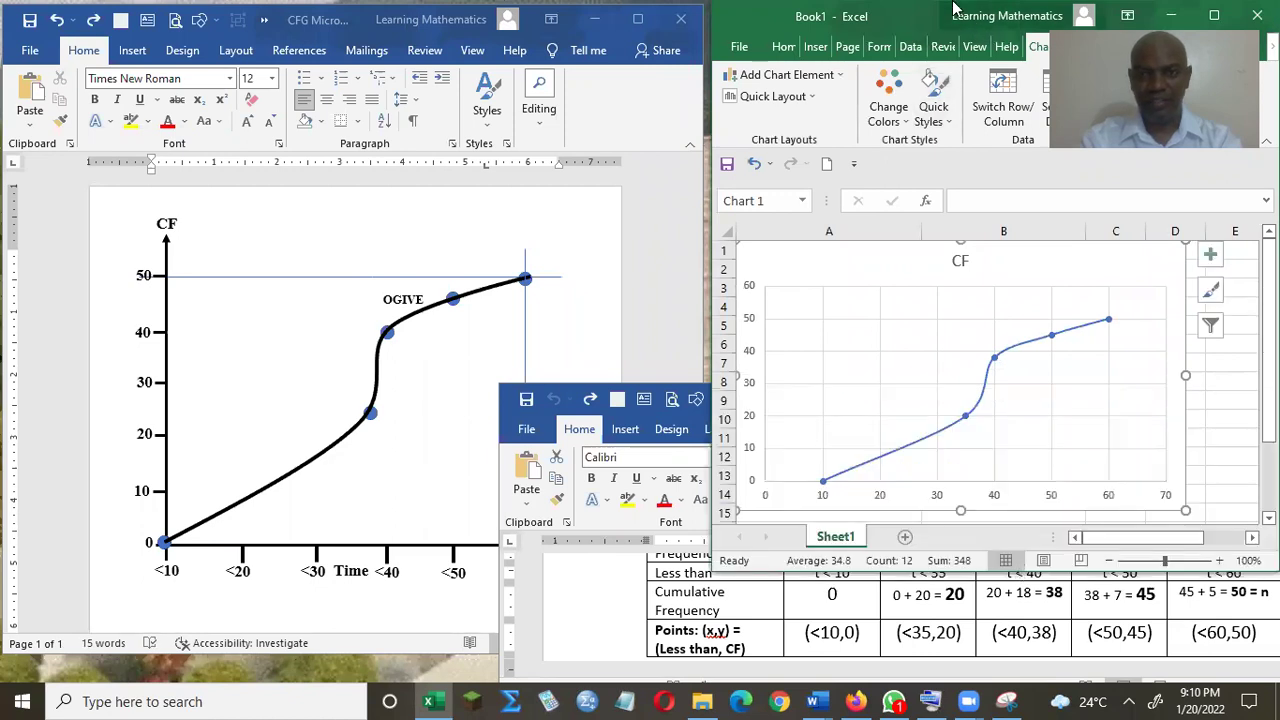
pyautogui.moveTo(913, 22); pyautogui.dragTo(786, 37)
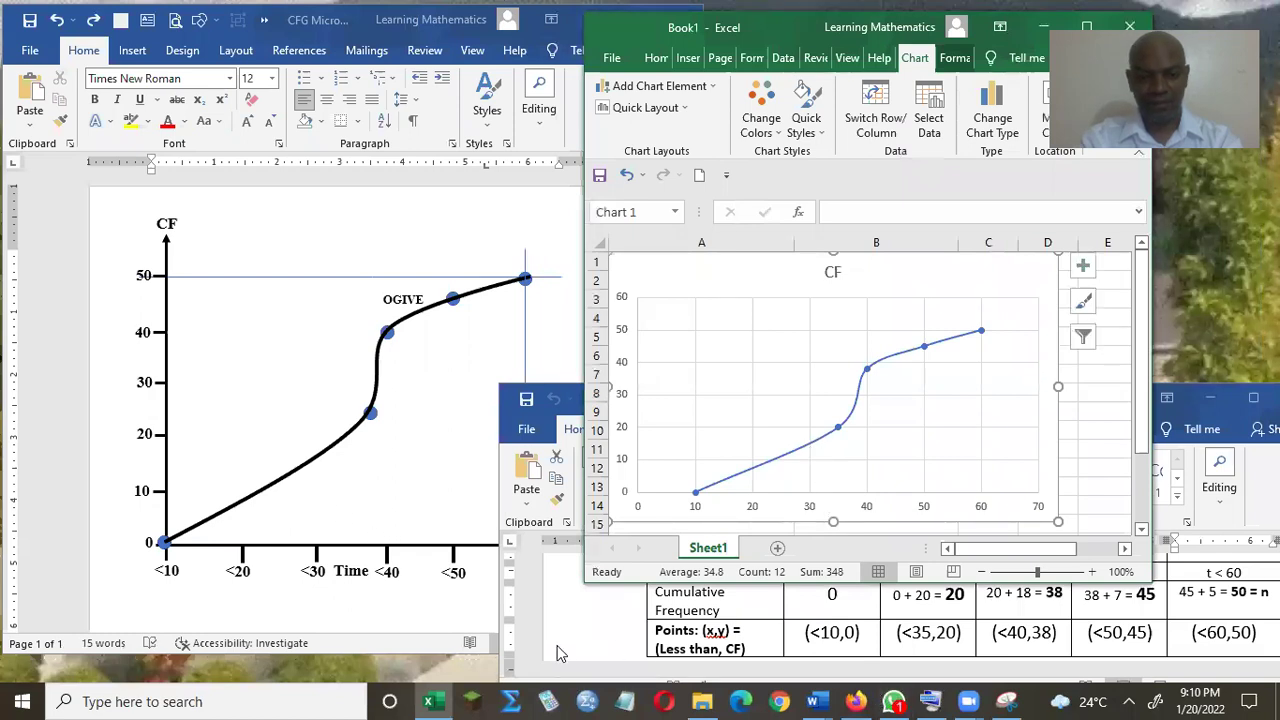
pyautogui.click(397, 644)
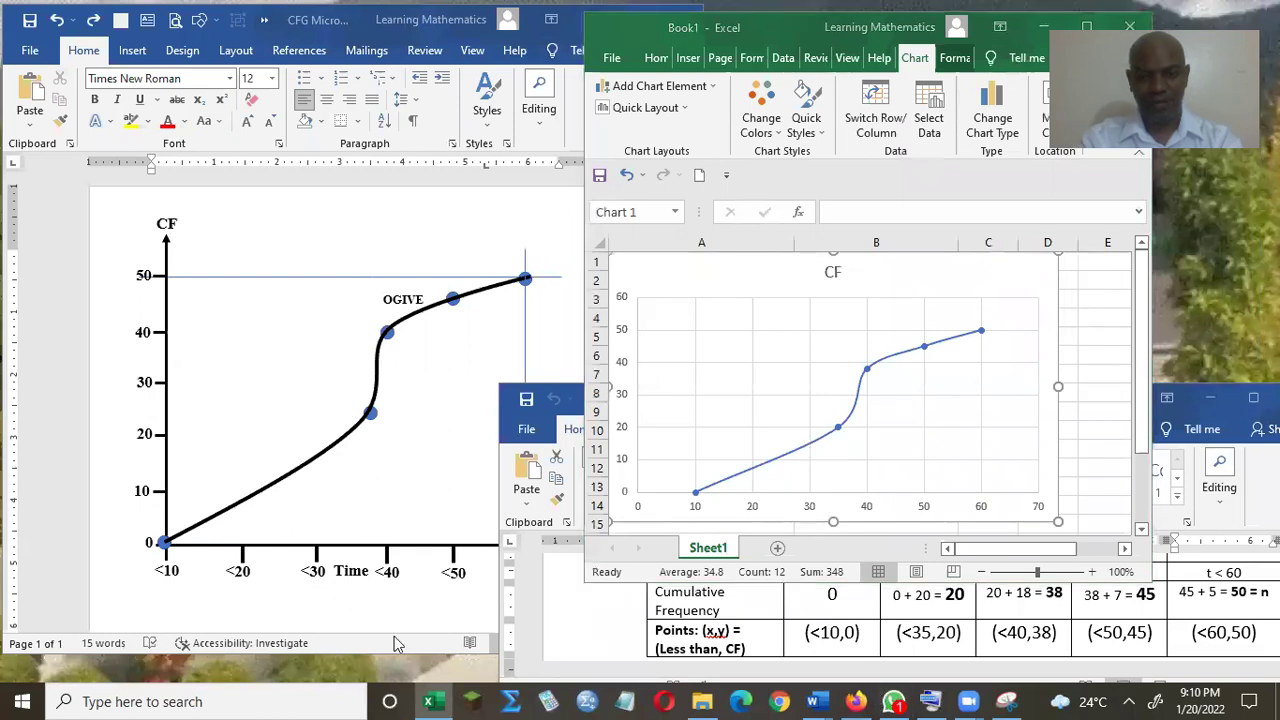